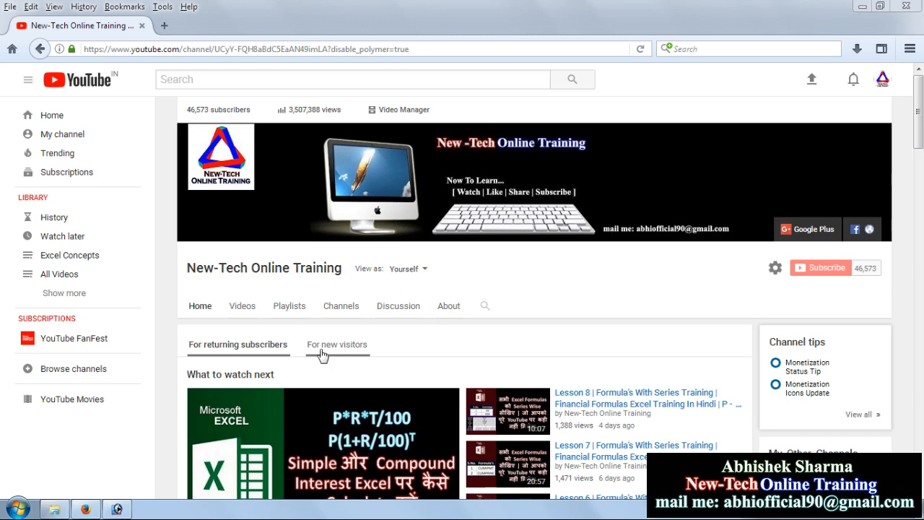
- Switch to Excel 2016 and create a blank workbook
{"action": "left_click", "coordinate": [19, 507]}
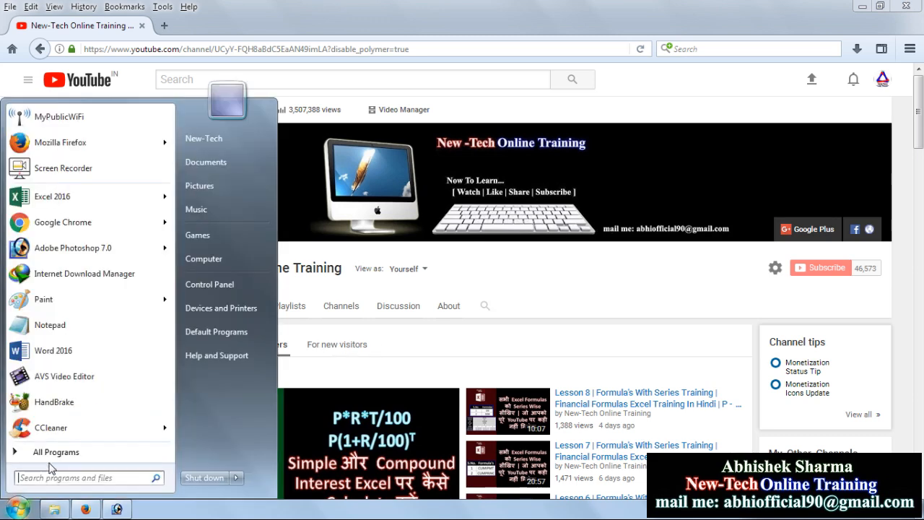
{"action": "left_click", "coordinate": [92, 198]}
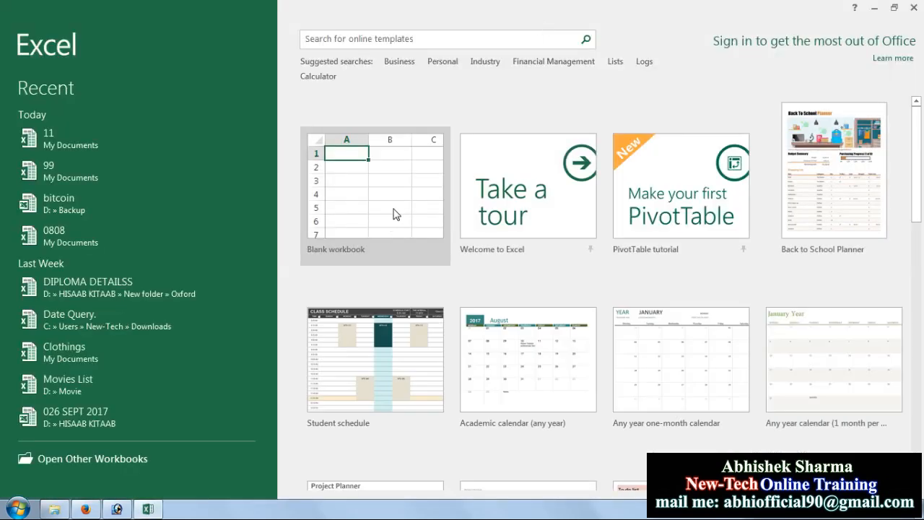
{"action": "left_click", "coordinate": [395, 214]}
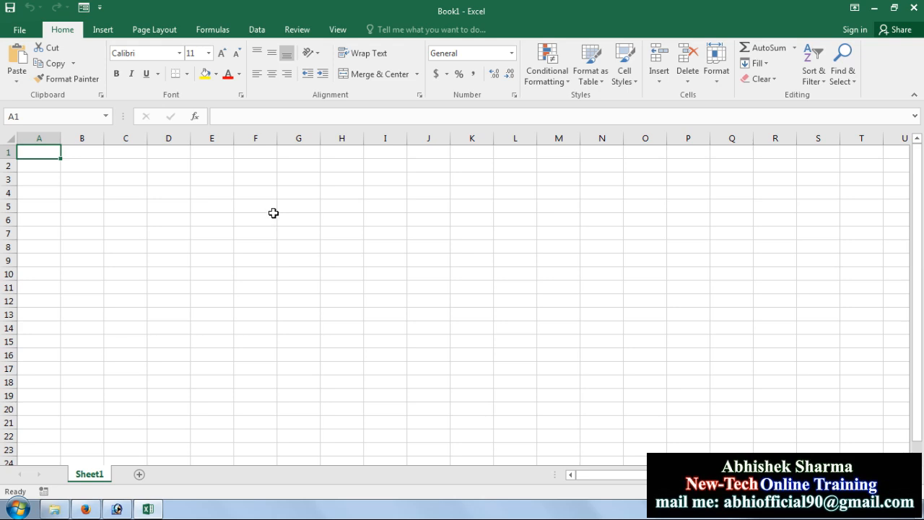
- Merge and center cells B2:F3 and enter the title COMPOUND INTEREST CALCULATOR
{"action": "left_click_drag", "start_coordinate": [87, 166], "coordinate": [267, 183]}
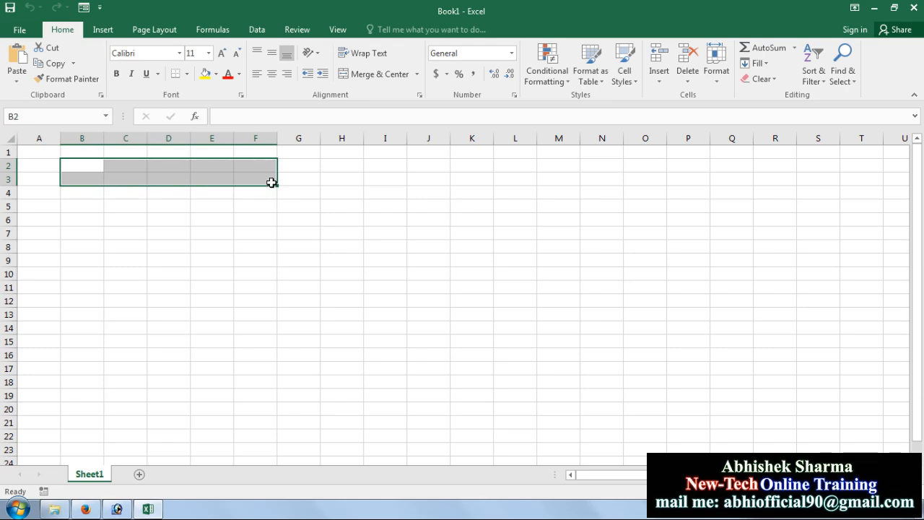
{"action": "left_click", "coordinate": [348, 78]}
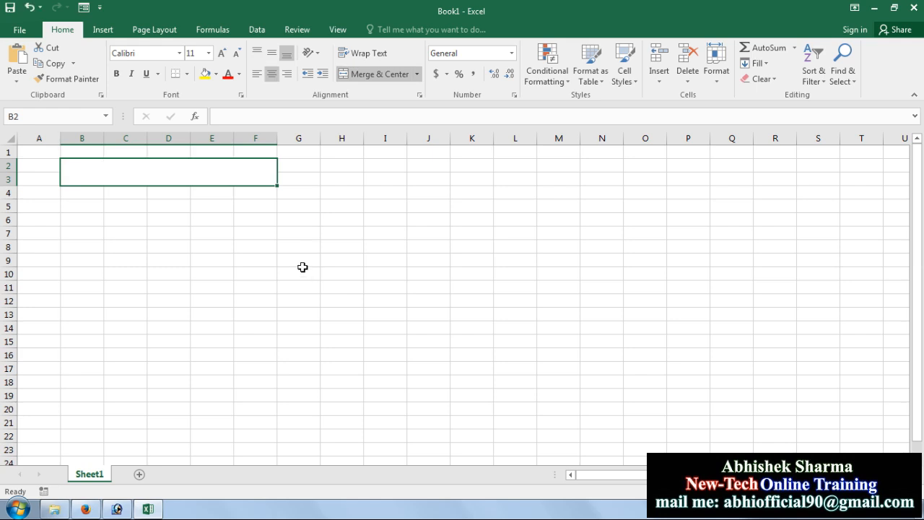
{"action": "type", "text": "C"}
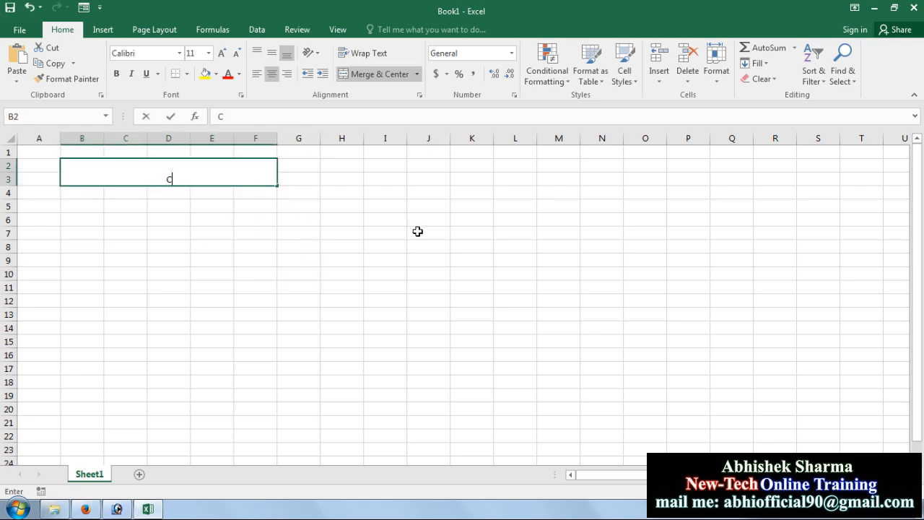
{"action": "type", "text": "OMPO"}
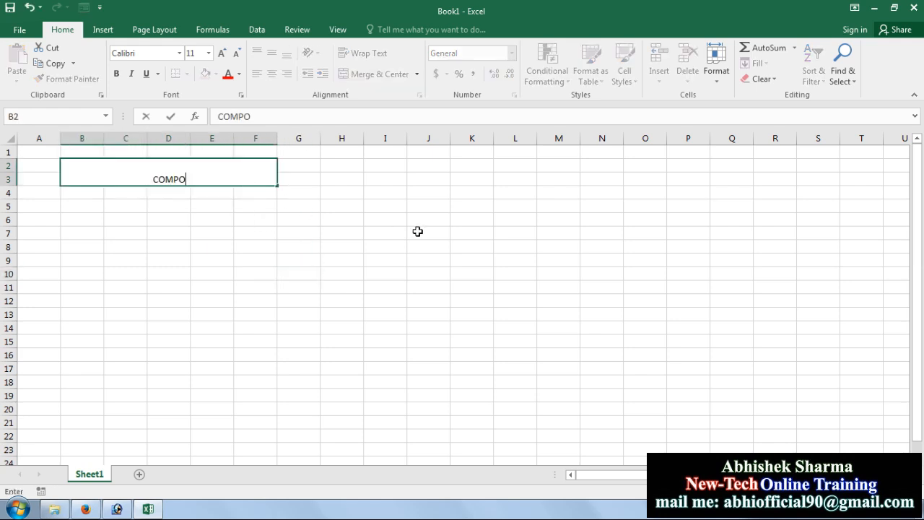
{"action": "type", "text": "UND INTE"}
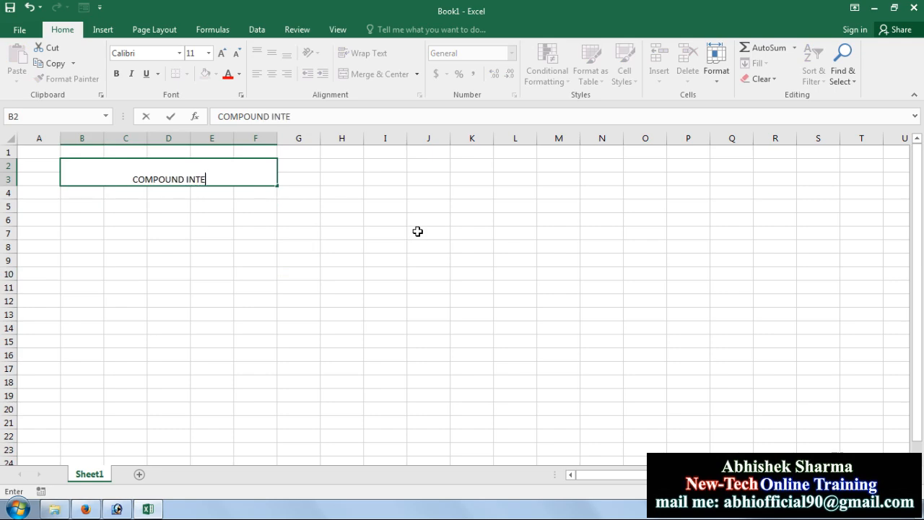
{"action": "type", "text": "REST CALCULATOR"}
{"action": "key", "text": "ctrl+Return"}
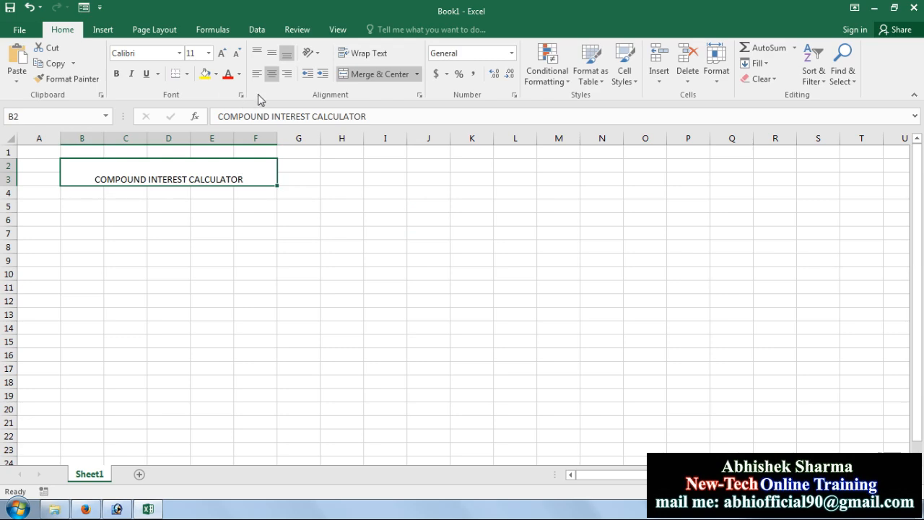
- Middle-align the title vertically, make it bold, and give it a black fill with white text
{"action": "left_click", "coordinate": [272, 55]}
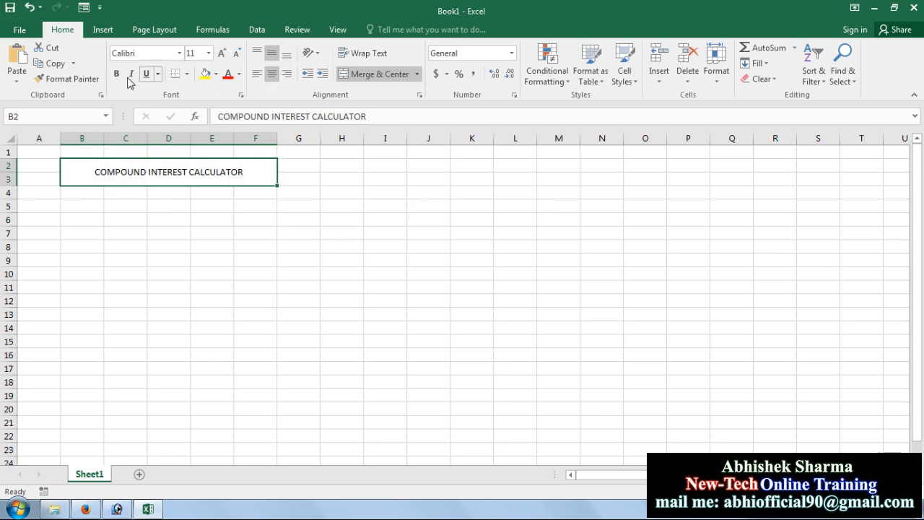
{"action": "left_click", "coordinate": [116, 74]}
{"action": "left_click", "coordinate": [215, 74]}
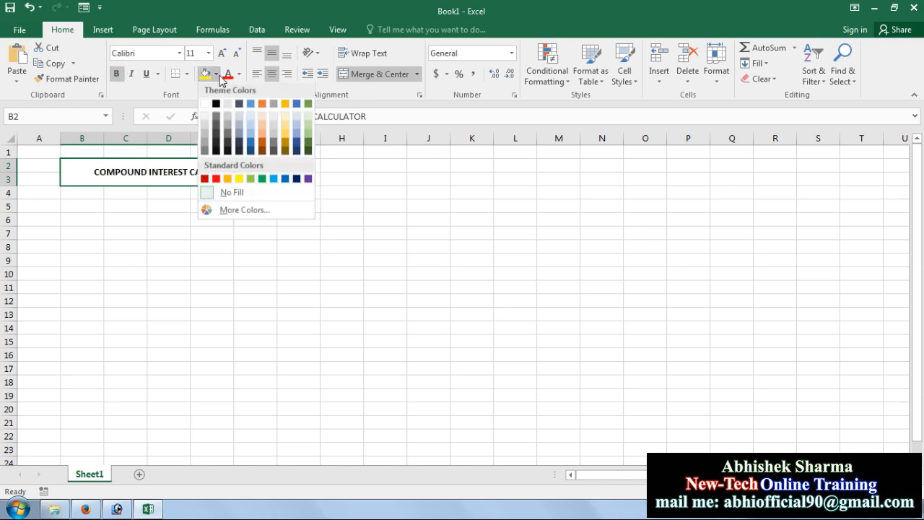
{"action": "left_click", "coordinate": [215, 104]}
{"action": "left_click", "coordinate": [239, 74]}
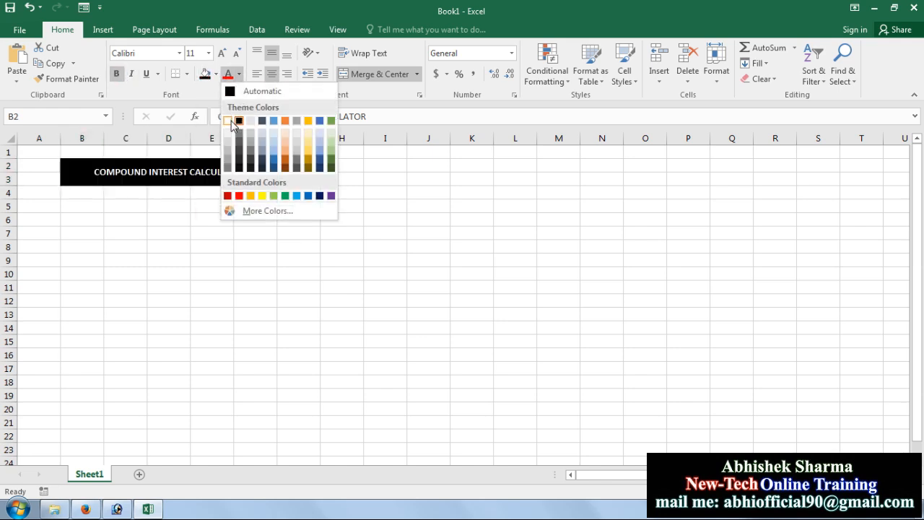
{"action": "left_click", "coordinate": [227, 120]}
- Enlarge the title text by three font sizes, then reduce it by one so it fits inside the merged cell
{"action": "left_click", "coordinate": [222, 54]}
{"action": "left_click", "coordinate": [222, 54]}
{"action": "left_click", "coordinate": [222, 53]}
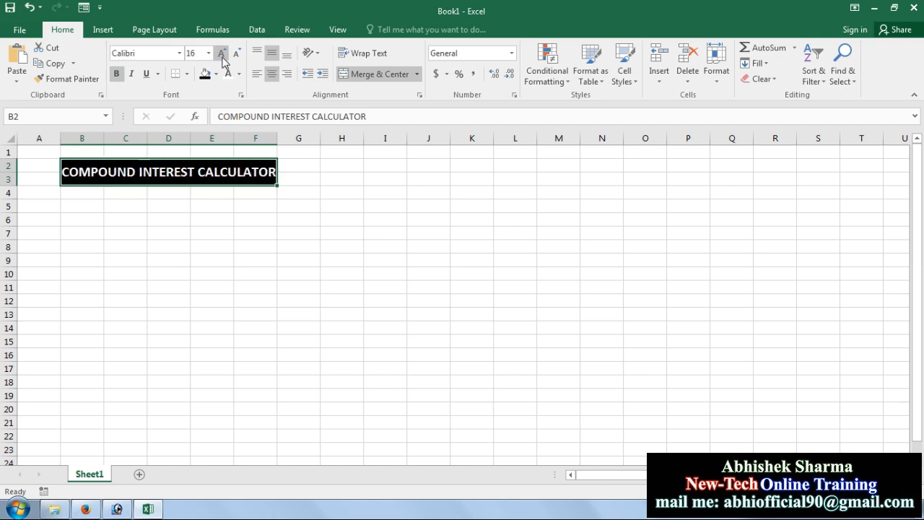
{"action": "left_click", "coordinate": [236, 53]}
{"action": "left_click", "coordinate": [307, 245]}
{"action": "left_click", "coordinate": [103, 245]}
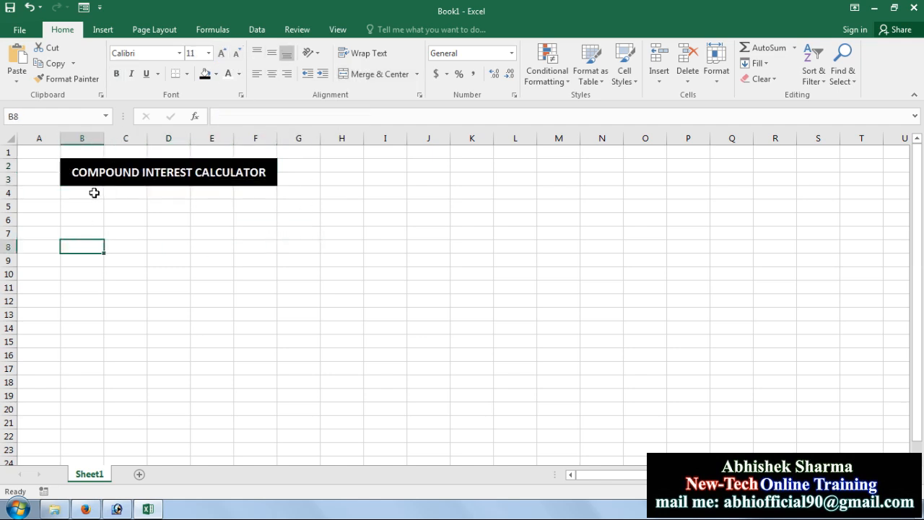
- Narrow columns A and G into slim margins on either side of the title block
{"action": "left_click", "coordinate": [92, 205]}
{"action": "scroll", "coordinate": [421, 310], "scroll_direction": "up", "scroll_amount": 5}
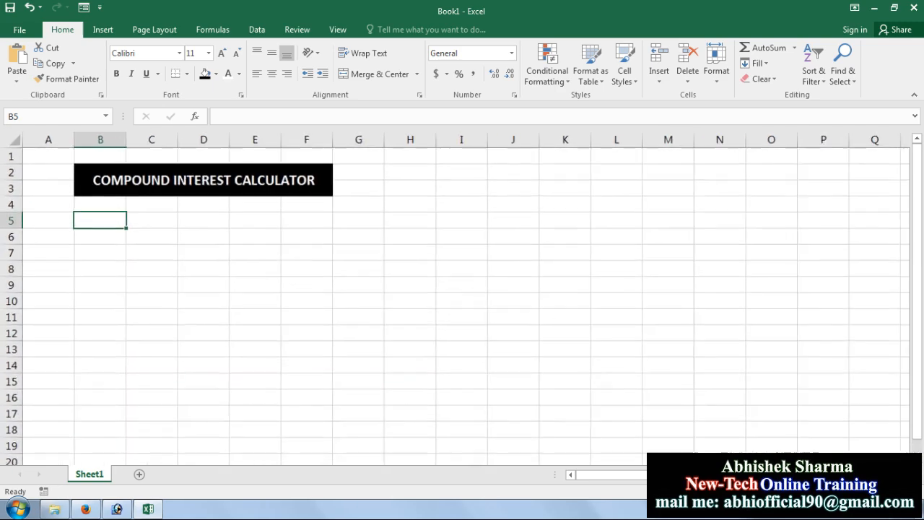
{"action": "left_click", "coordinate": [421, 310]}
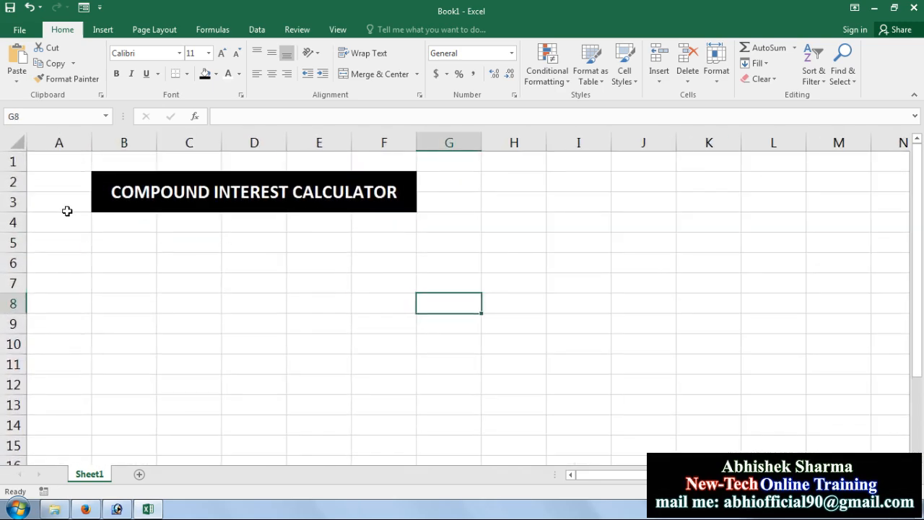
{"action": "left_click_drag", "start_coordinate": [92, 143], "coordinate": [40, 144]}
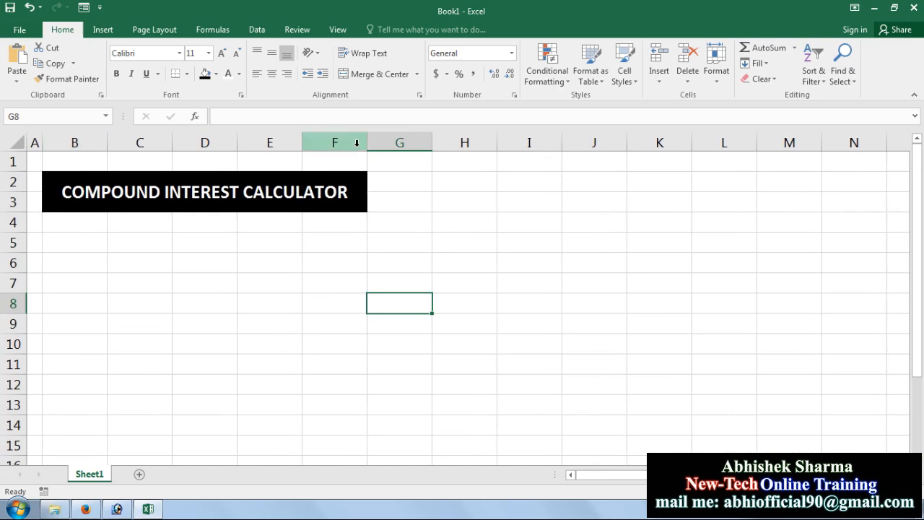
{"action": "left_click_drag", "start_coordinate": [430, 142], "coordinate": [385, 142]}
{"action": "left_click", "coordinate": [257, 326]}
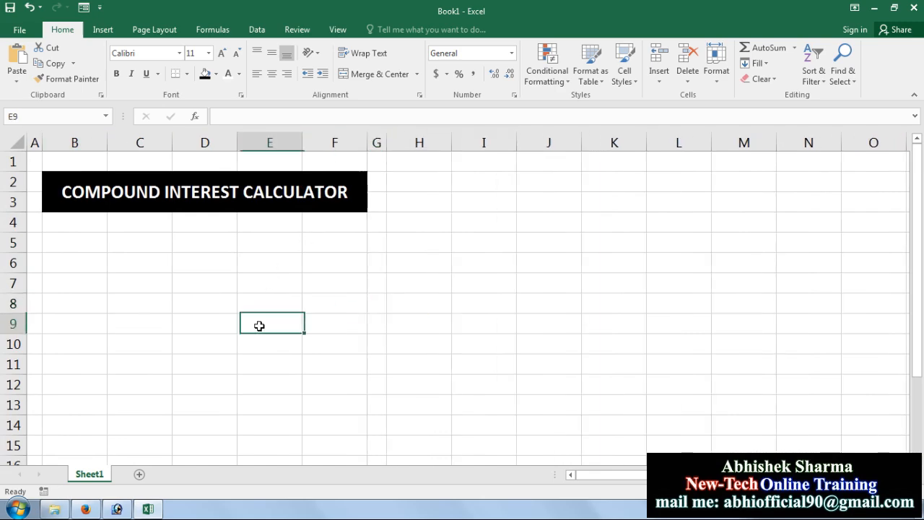
- Merge and center cells B5:C5 and fill the merged cell with black
{"action": "left_click", "coordinate": [77, 221]}
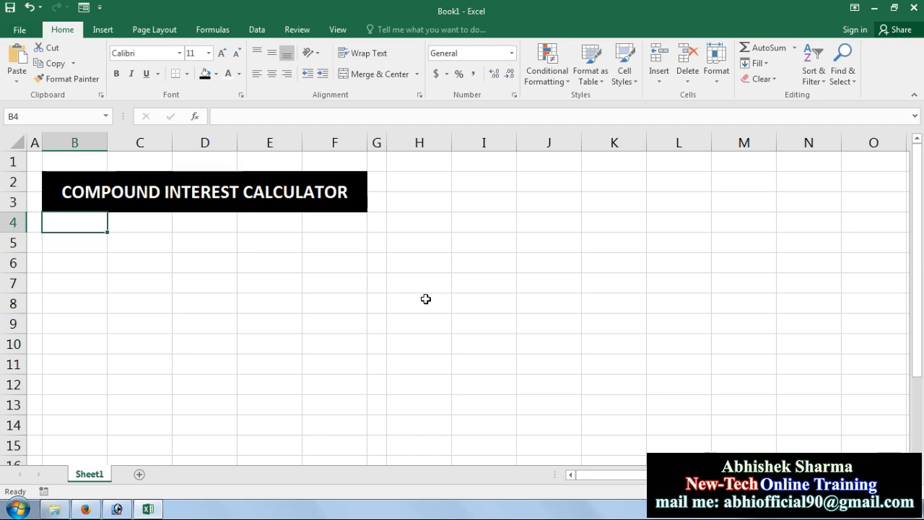
{"action": "left_click_drag", "start_coordinate": [82, 243], "coordinate": [140, 245]}
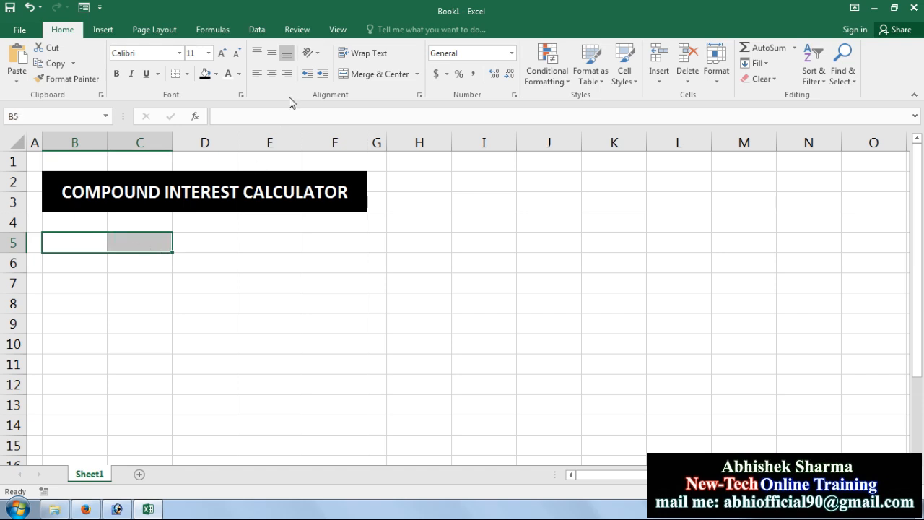
{"action": "left_click", "coordinate": [370, 74]}
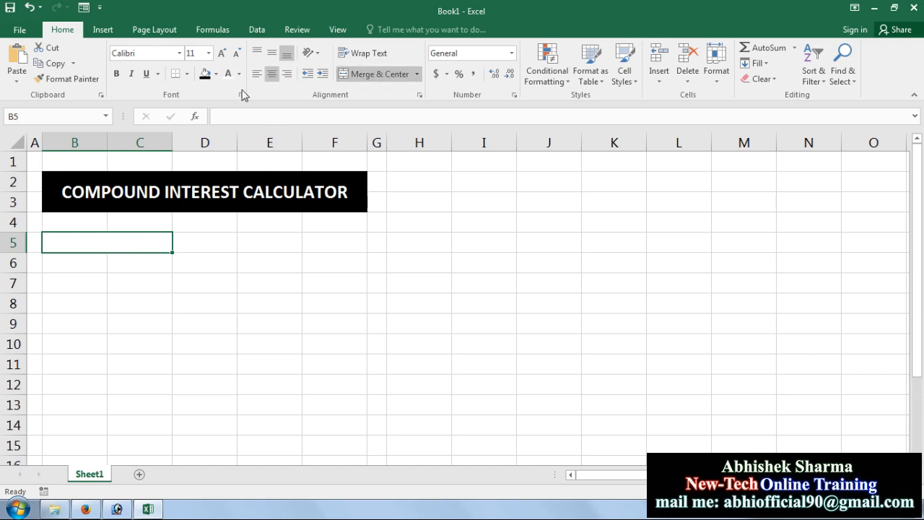
{"action": "left_click", "coordinate": [206, 74]}
{"action": "left_click", "coordinate": [177, 299]}
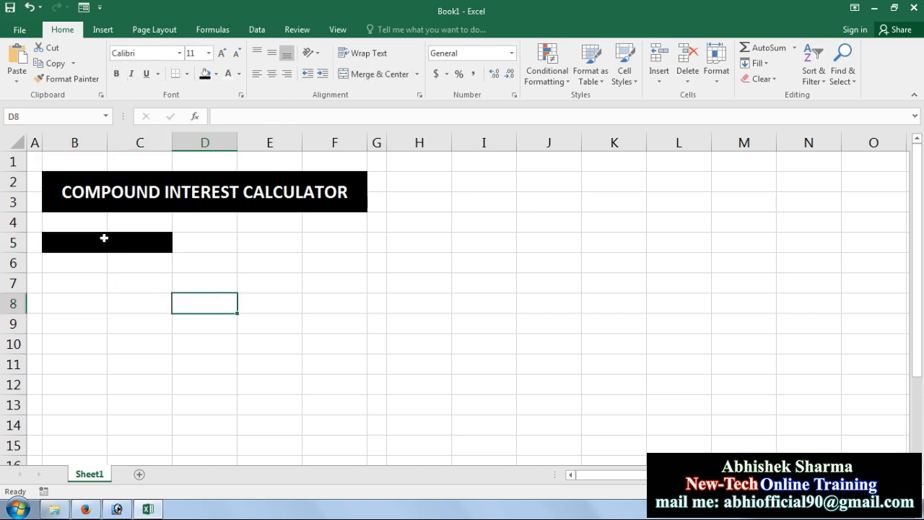
- Enter the heading FULL FORMS in the merged black cell B5
{"action": "left_click", "coordinate": [104, 237]}
{"action": "type", "text": "FULL FORMS"}
{"action": "key", "text": "Return"}
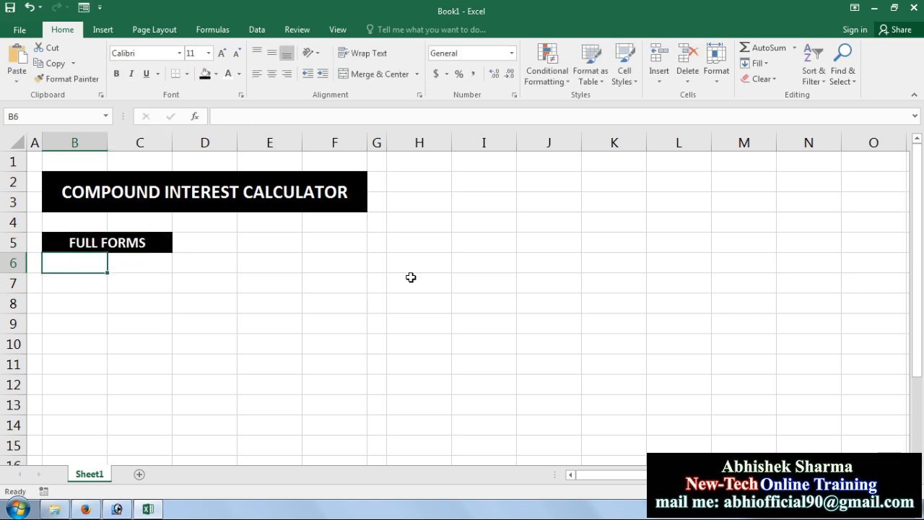
- Enter P in cell B6 and its full form PRINCIPAL in C6
{"action": "type", "text": "P"}
{"action": "key", "text": "Tab"}
{"action": "type", "text": "PRIN"}
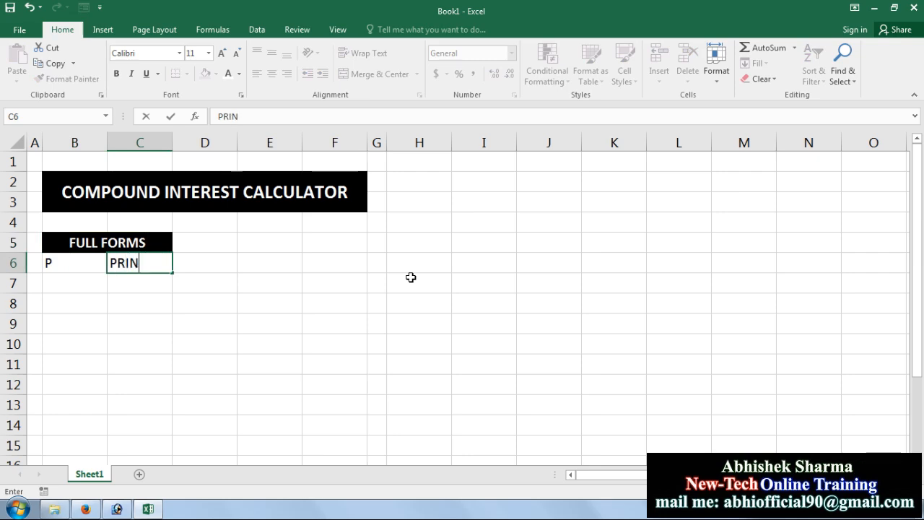
{"action": "type", "text": "CIPAL"}
{"action": "key", "text": "Return"}
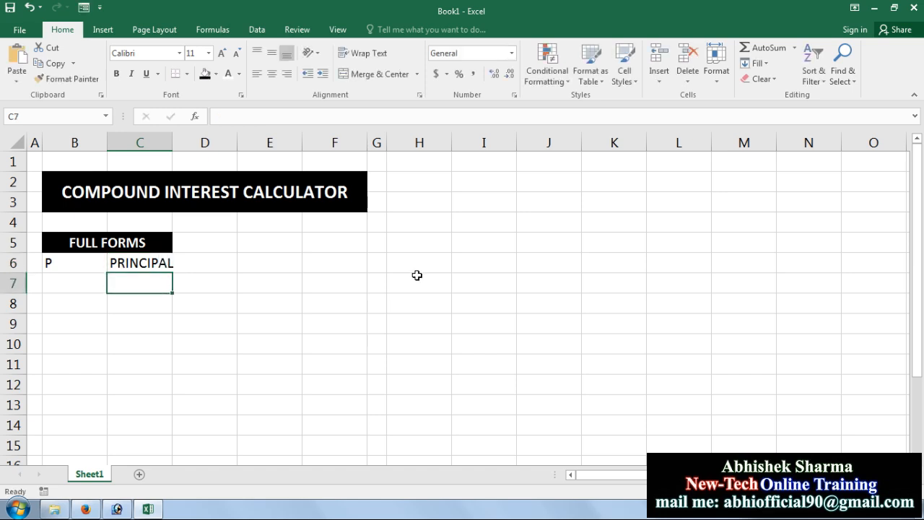
- Enter I in cell B7 and its full form INTEREST in C7
{"action": "type", "text": "I"}
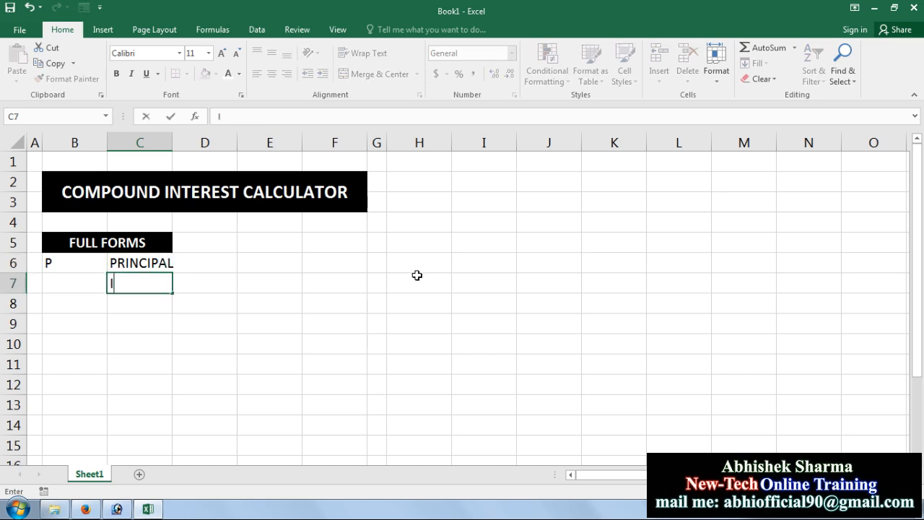
{"action": "key", "text": "BackSpace"}
{"action": "key", "text": "Left"}
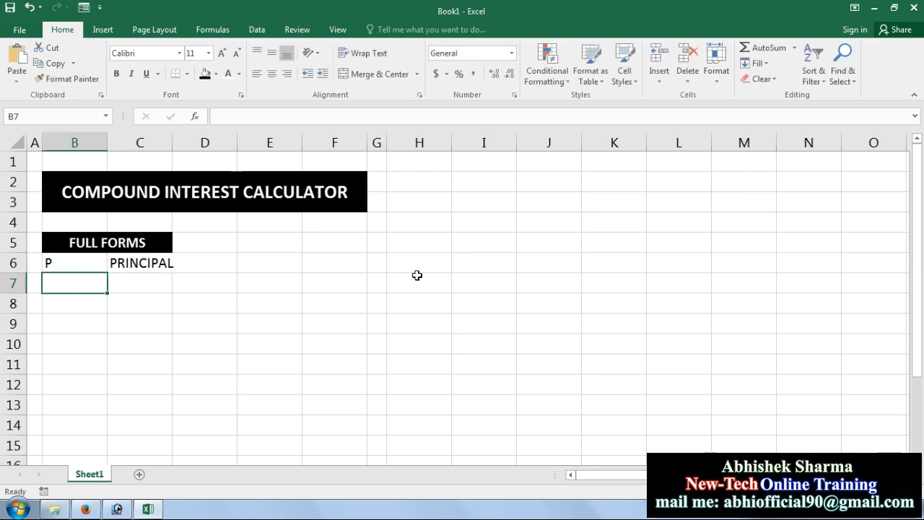
{"action": "type", "text": "I"}
{"action": "key", "text": "Right"}
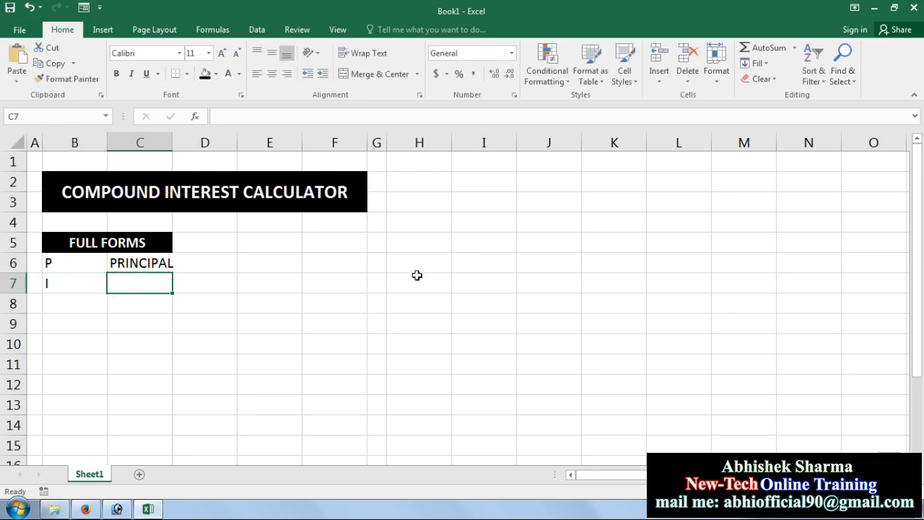
{"action": "type", "text": "INTEREST"}
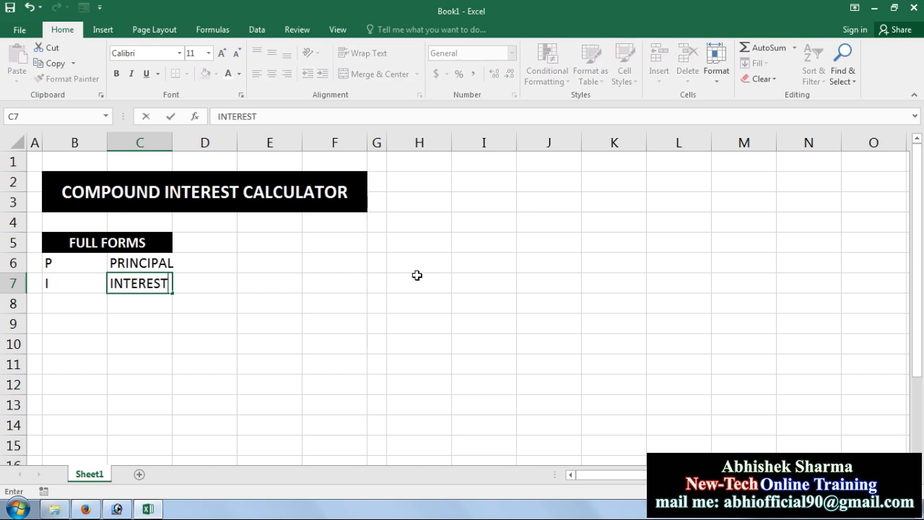
{"action": "key", "text": "Return"}
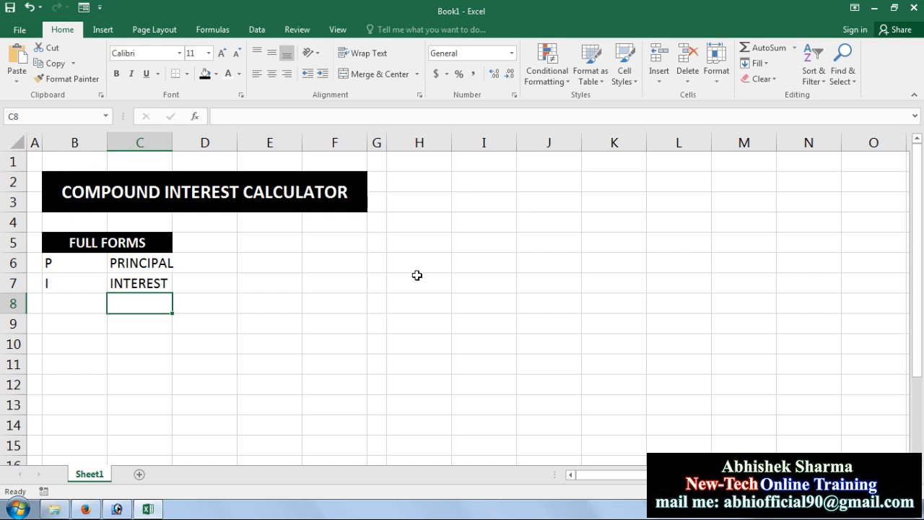
- Enter R in cell B8 and its full form RATE in C8
{"action": "key", "text": "Left"}
{"action": "type", "text": "R"}
{"action": "key", "text": "Tab"}
{"action": "type", "text": "RATE"}
{"action": "left_click", "coordinate": [416, 275]}
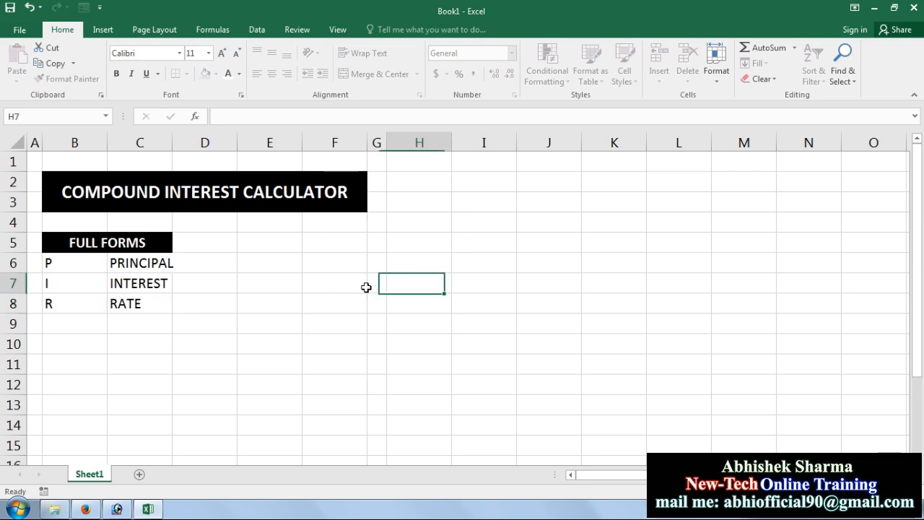
- Turn off center alignment for the full forms table in B5:C8 and autofit the width of column C
{"action": "left_click_drag", "start_coordinate": [80, 244], "coordinate": [126, 304]}
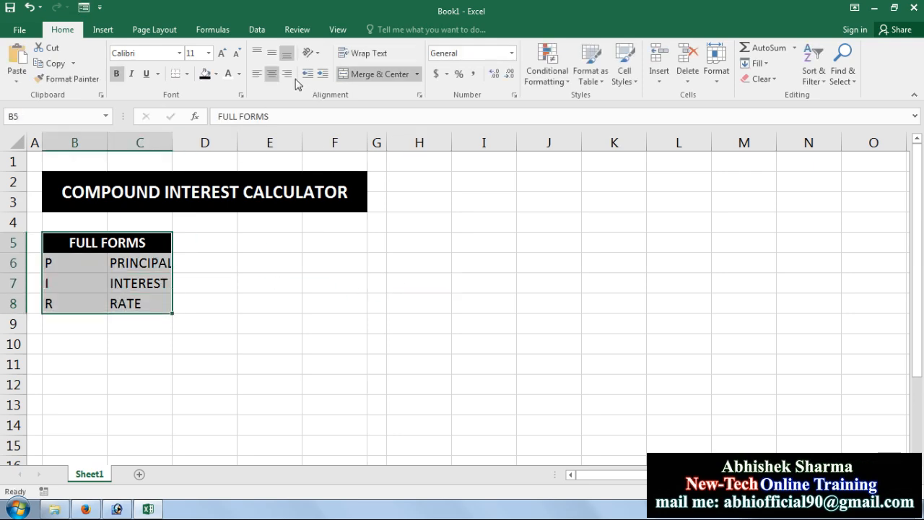
{"action": "left_click", "coordinate": [271, 74]}
{"action": "left_click", "coordinate": [278, 264]}
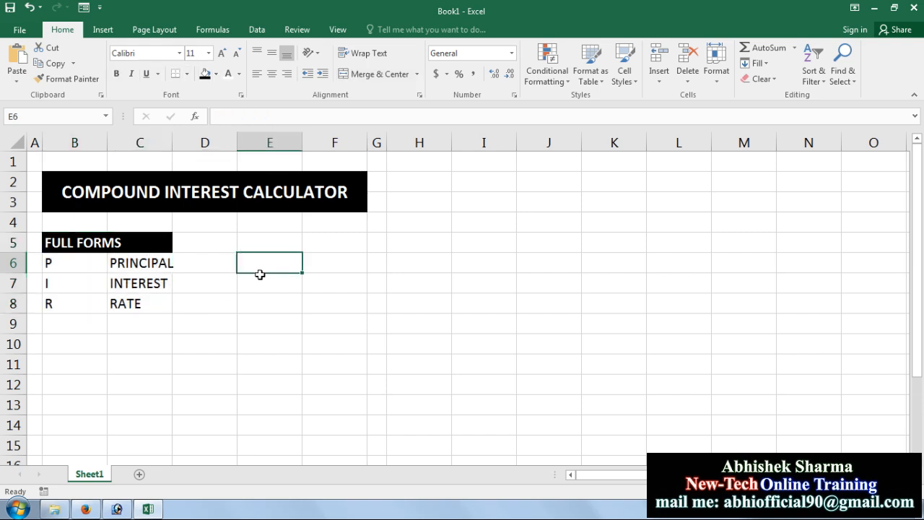
{"action": "double_click", "coordinate": [173, 142]}
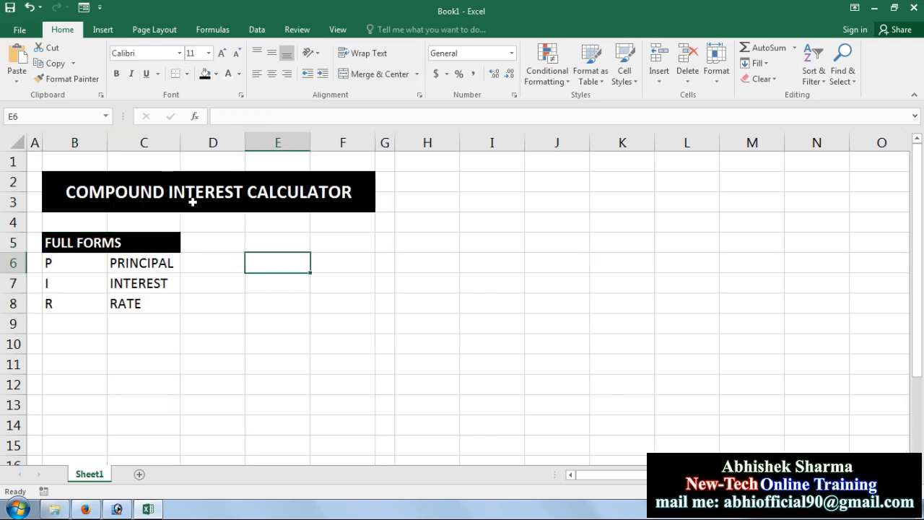
{"action": "left_click", "coordinate": [241, 242]}
{"action": "left_click", "coordinate": [276, 242]}
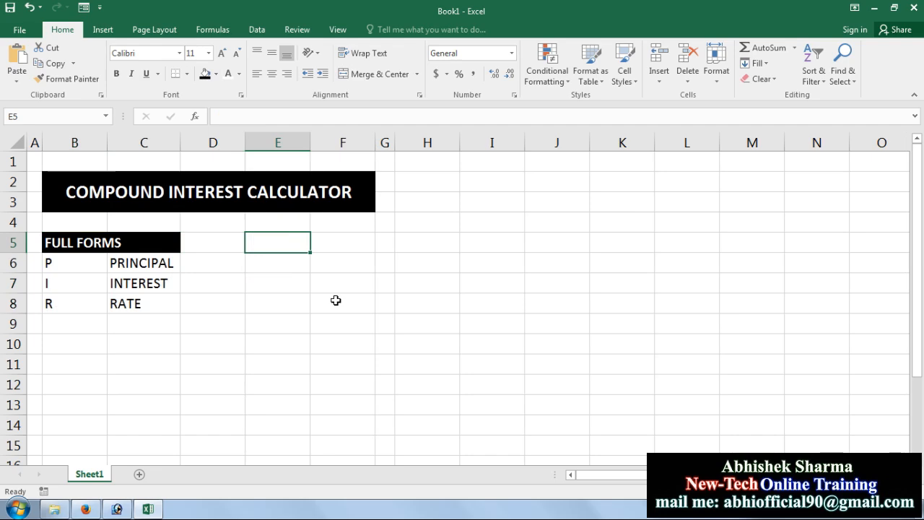
- Merge and center cells E5:F5 and enter the heading DESCRIPTION
{"action": "left_click_drag", "start_coordinate": [281, 241], "coordinate": [326, 241]}
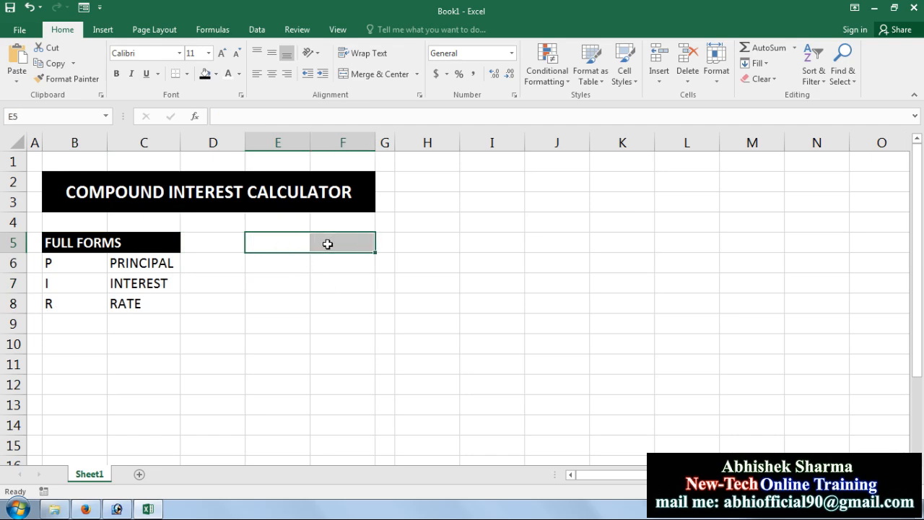
{"action": "left_click", "coordinate": [379, 74]}
{"action": "left_click", "coordinate": [345, 302]}
{"action": "left_click", "coordinate": [301, 240]}
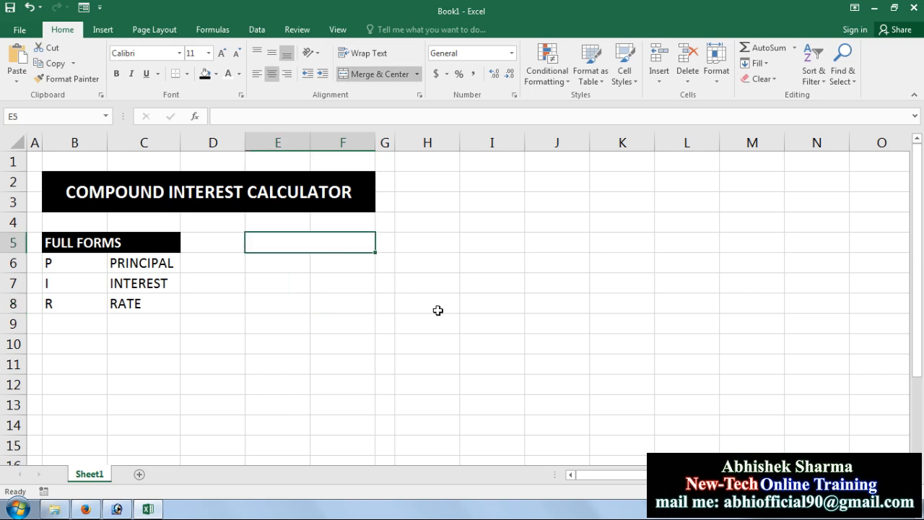
{"action": "type", "text": "D"}
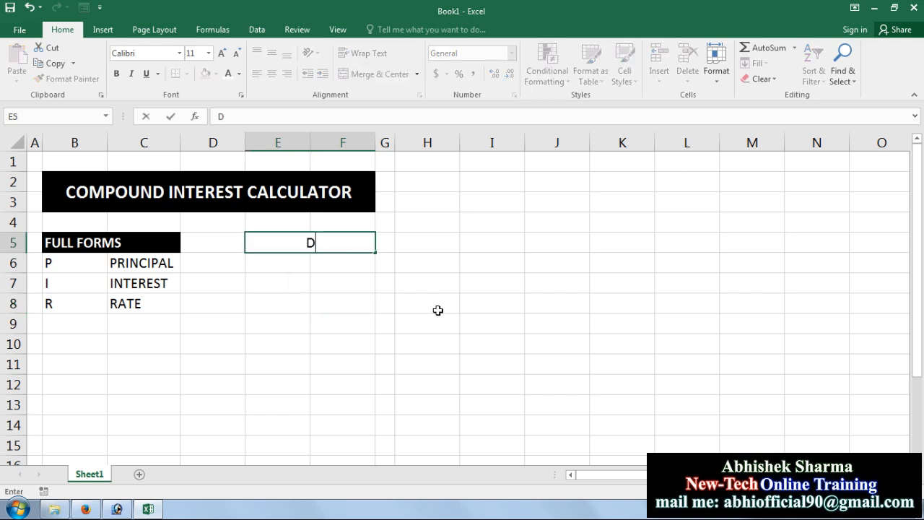
{"action": "type", "text": "ESCRIPTION"}
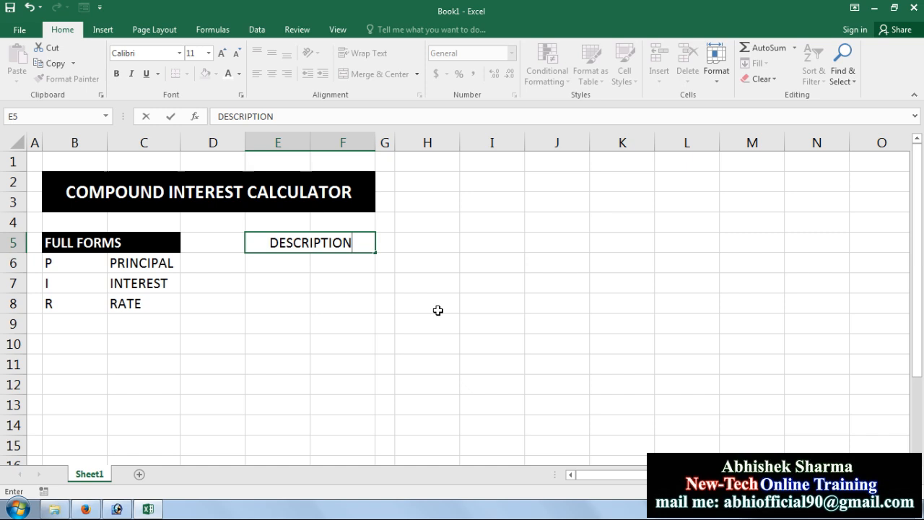
{"action": "key", "text": "Return"}
{"action": "left_click", "coordinate": [345, 241]}
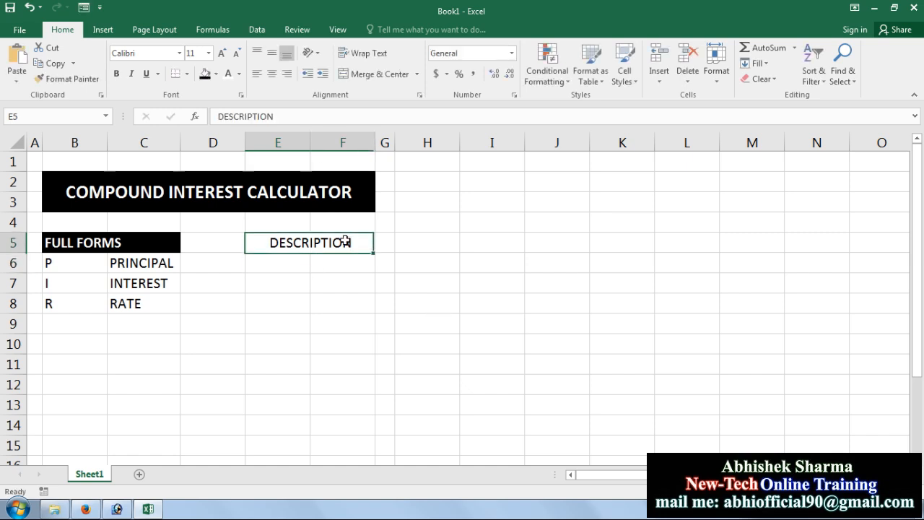
- Unmerge E5:F5 and place the heading DESCRIPTION in the single cell E5
{"action": "double_click", "coordinate": [272, 116]}
{"action": "key", "text": "ctrl+c"}
{"action": "key", "text": "Delete"}
{"action": "left_click", "coordinate": [445, 274]}
{"action": "left_click", "coordinate": [340, 248]}
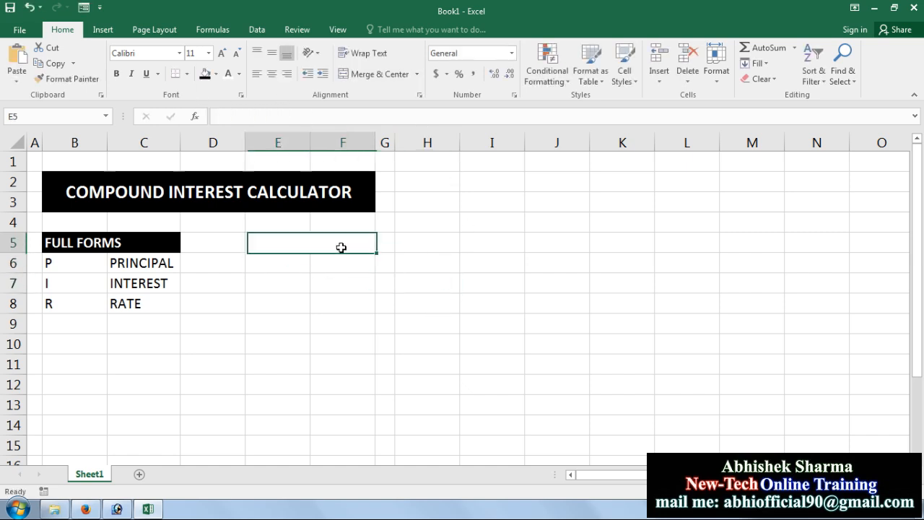
{"action": "left_click", "coordinate": [390, 74]}
{"action": "left_click", "coordinate": [285, 250]}
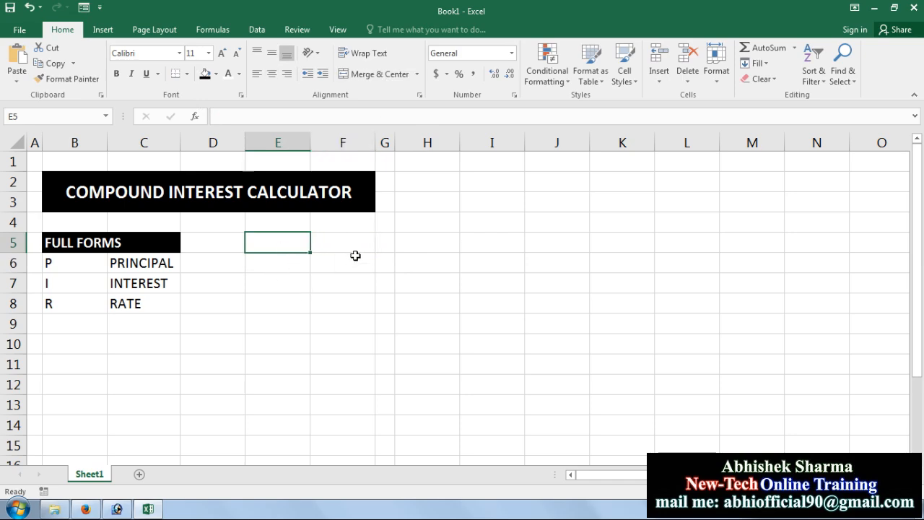
{"action": "key", "text": "ctrl+v"}
- Enter the heading VALUE in cell F5
{"action": "left_click", "coordinate": [353, 241]}
{"action": "type", "text": "VALUE"}
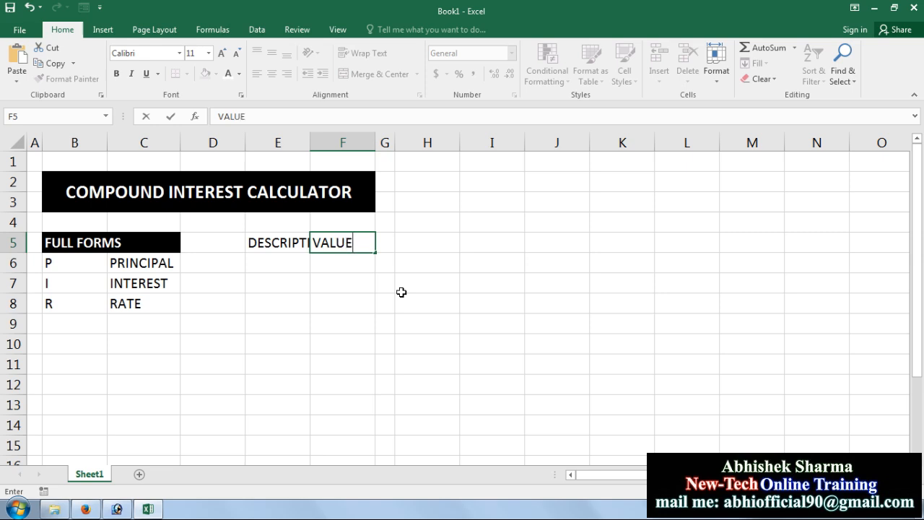
{"action": "key", "text": "Return"}
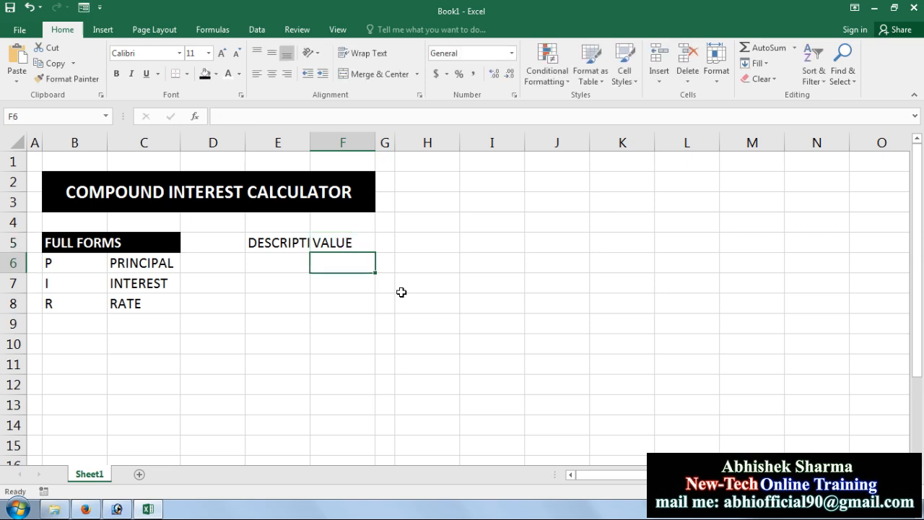
- Autofit the width of column E to the DESCRIPTION heading
{"action": "left_click", "coordinate": [307, 141]}
{"action": "left_click", "coordinate": [317, 135]}
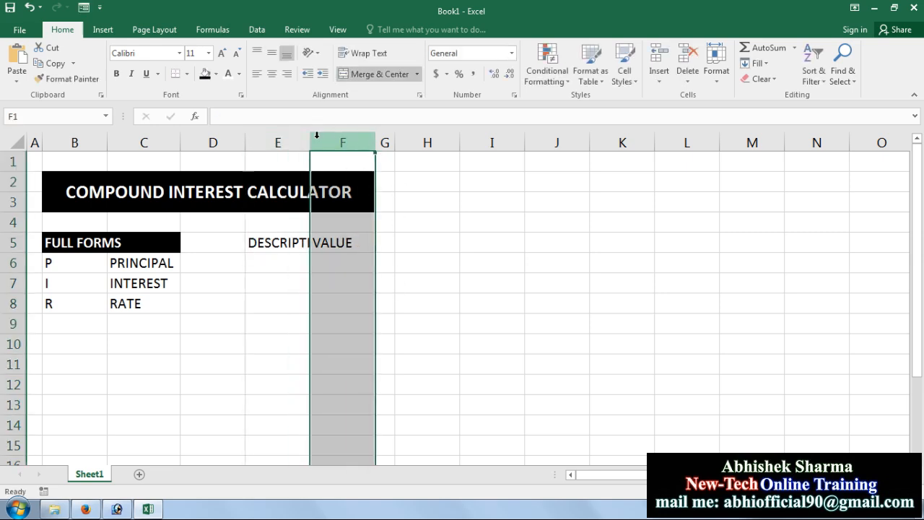
{"action": "double_click", "coordinate": [310, 138]}
{"action": "left_click", "coordinate": [300, 301]}
{"action": "left_click", "coordinate": [294, 267]}
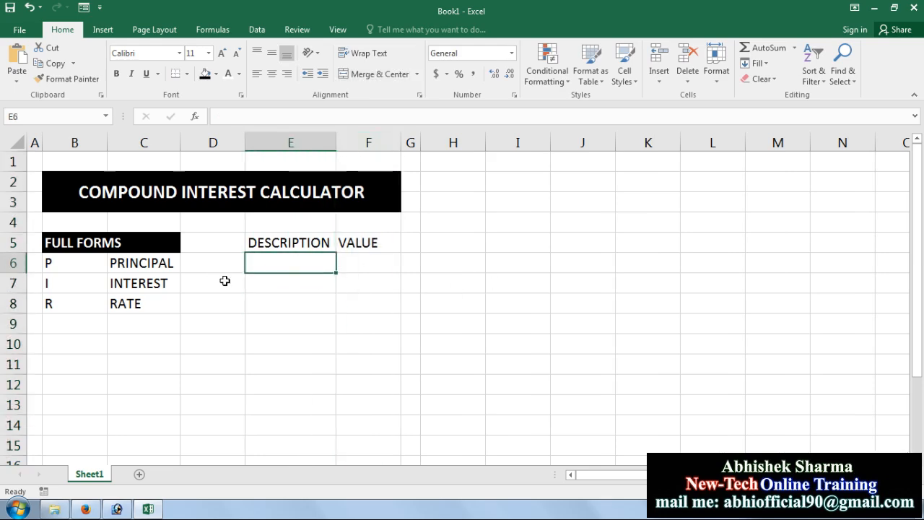
- Copy the full forms PRINCIPAL, INTEREST and RATE from C6:C8 into the description column starting at E6
{"action": "left_click_drag", "start_coordinate": [154, 273], "coordinate": [152, 303]}
{"action": "key", "text": "ctrl+c"}
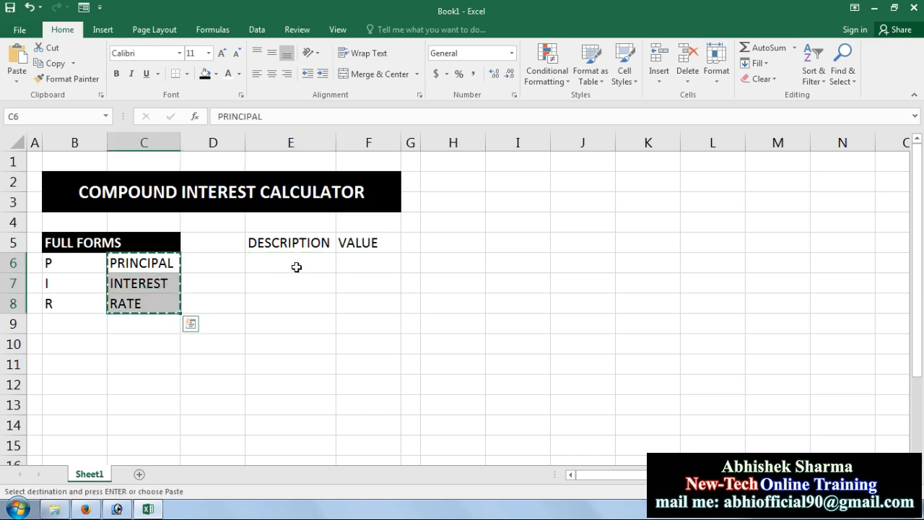
{"action": "left_click", "coordinate": [295, 266]}
{"action": "key", "text": "ctrl+v"}
- Extend the label in E6 to PRINCIPAL AMOUNT and autofit the width of column E
{"action": "key", "text": "F2"}
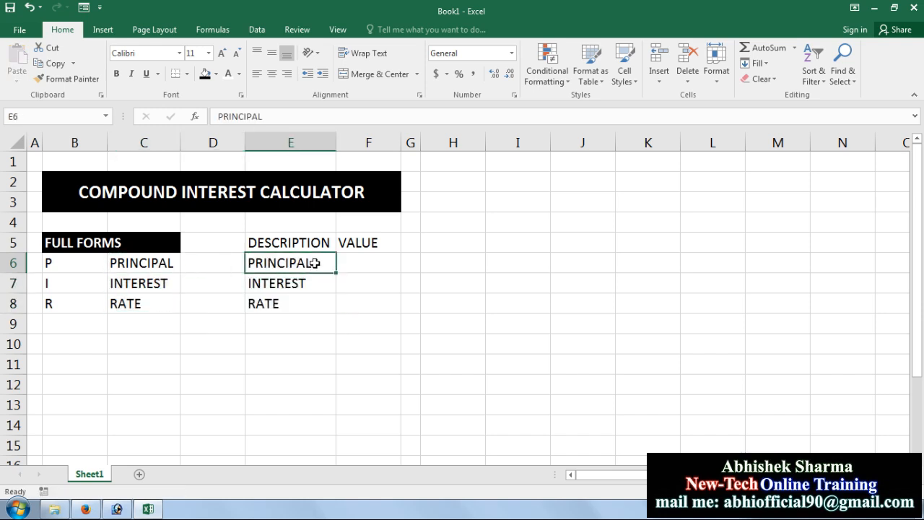
{"action": "left_click", "coordinate": [349, 329]}
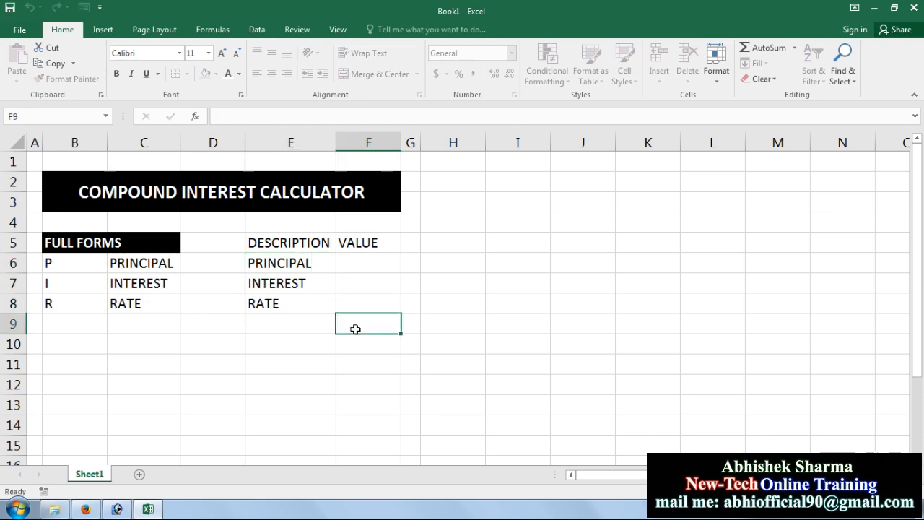
{"action": "double_click", "coordinate": [317, 261]}
{"action": "type", "text": "AMOUNT"}
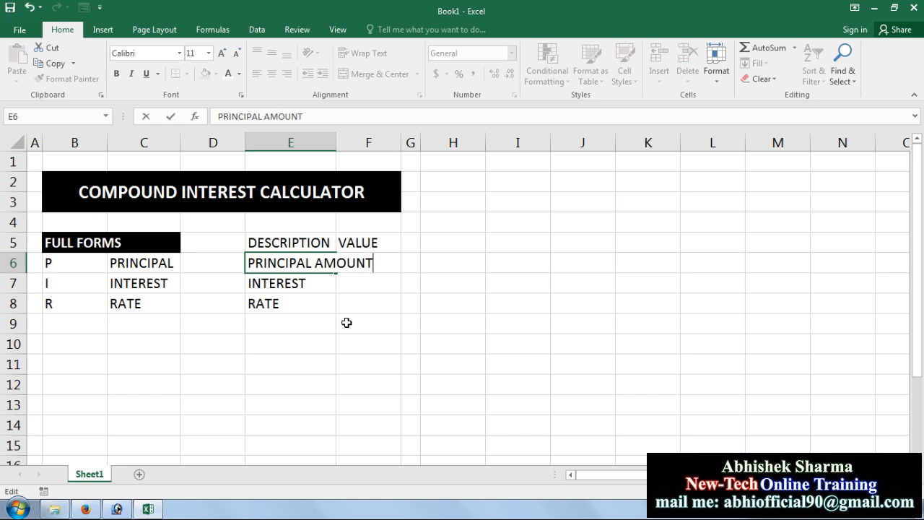
{"action": "key", "text": "Return"}
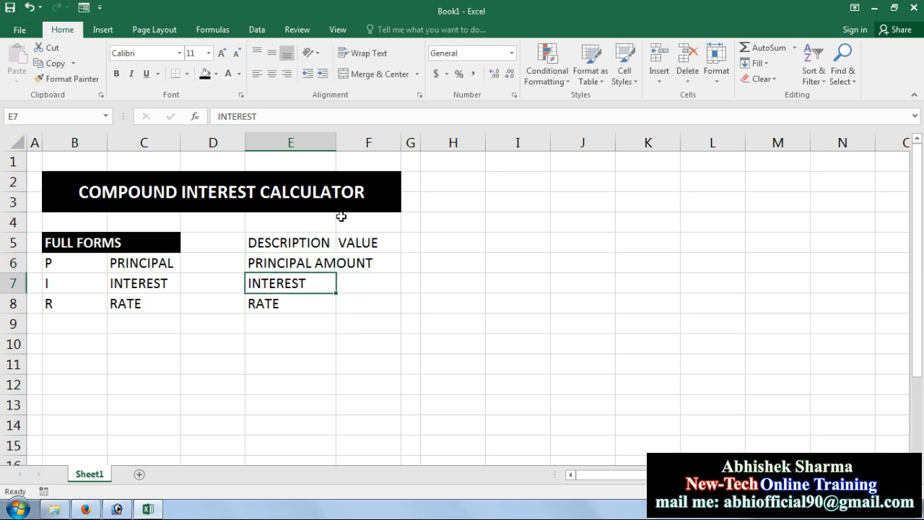
{"action": "double_click", "coordinate": [336, 143]}
- Enter 200000 as the principal amount in F6 and 5% as the interest in F7
{"action": "left_click", "coordinate": [408, 247]}
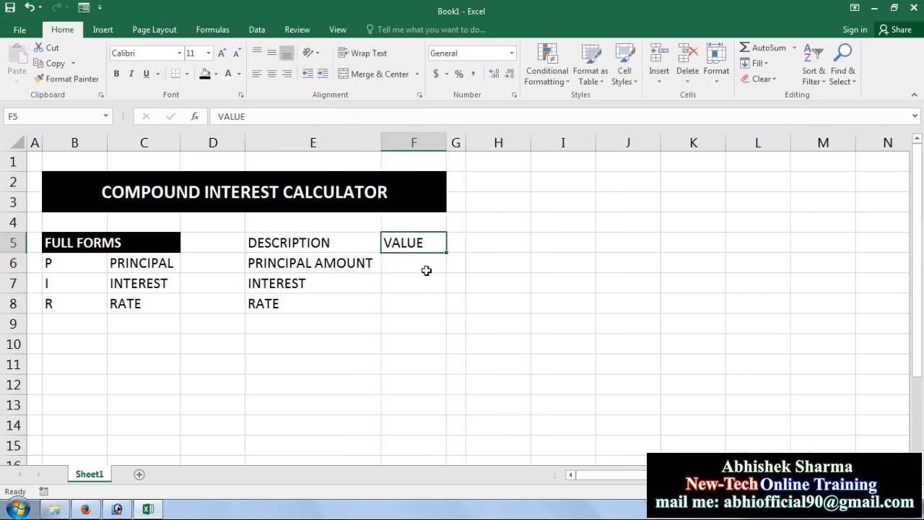
{"action": "left_click", "coordinate": [427, 266]}
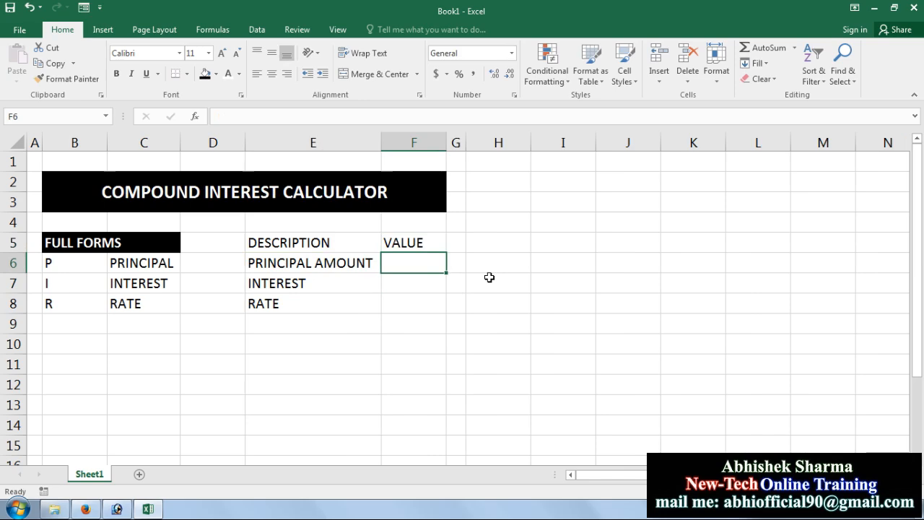
{"action": "type", "text": "200000"}
{"action": "key", "text": "Return"}
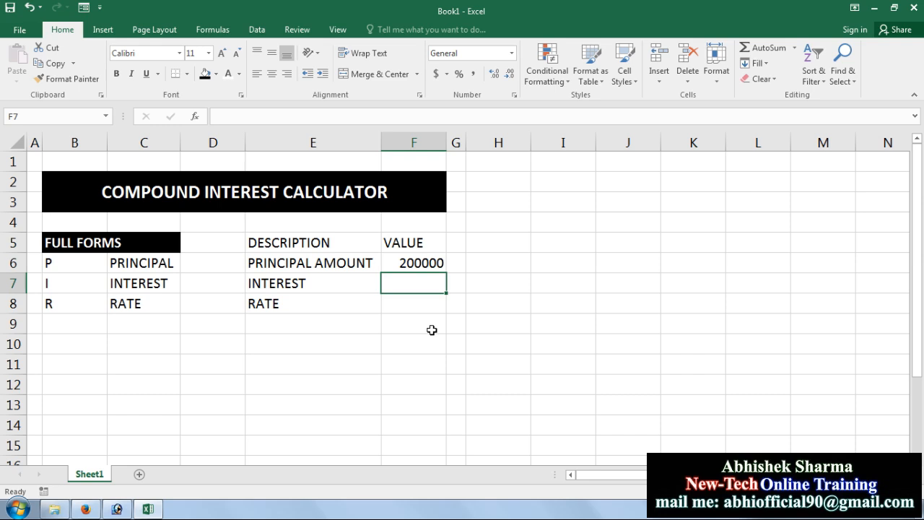
{"action": "type", "text": "5"}
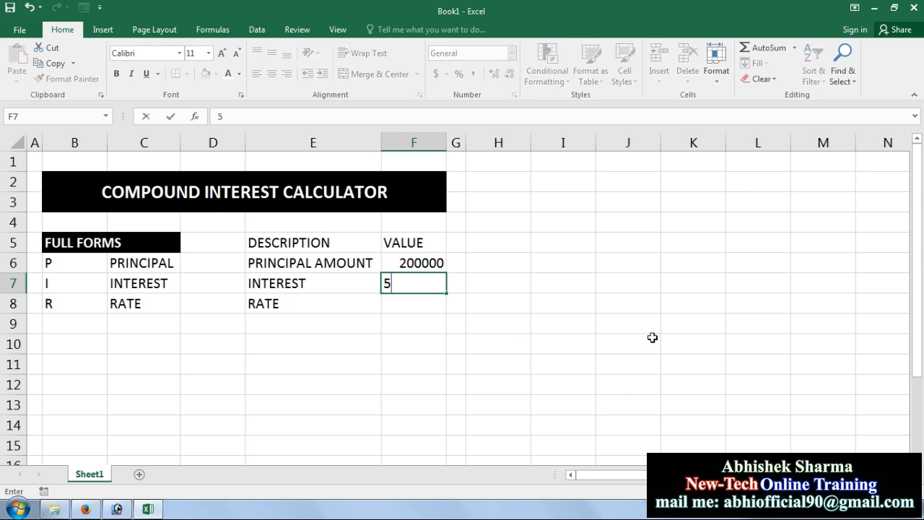
{"action": "type", "text": "%"}
{"action": "key", "text": "Return"}
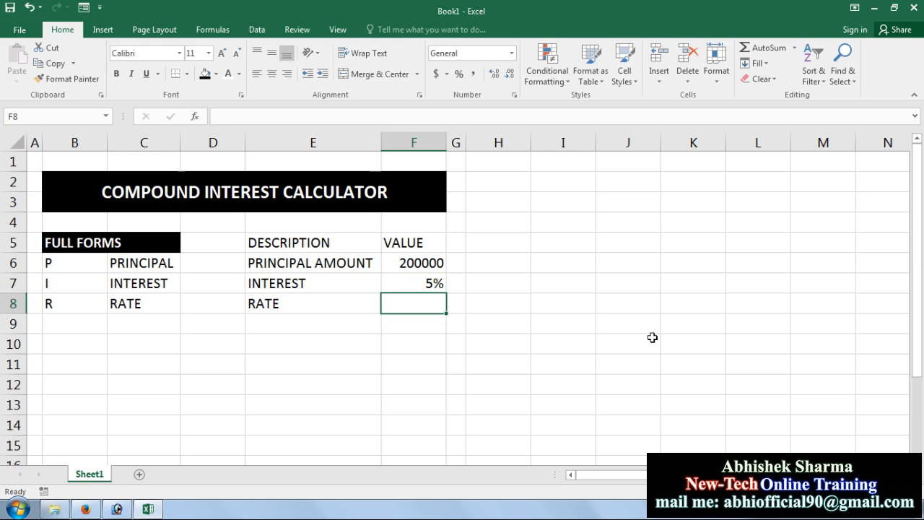
- Delete the label RATE from cell E8
{"action": "left_click", "coordinate": [293, 301]}
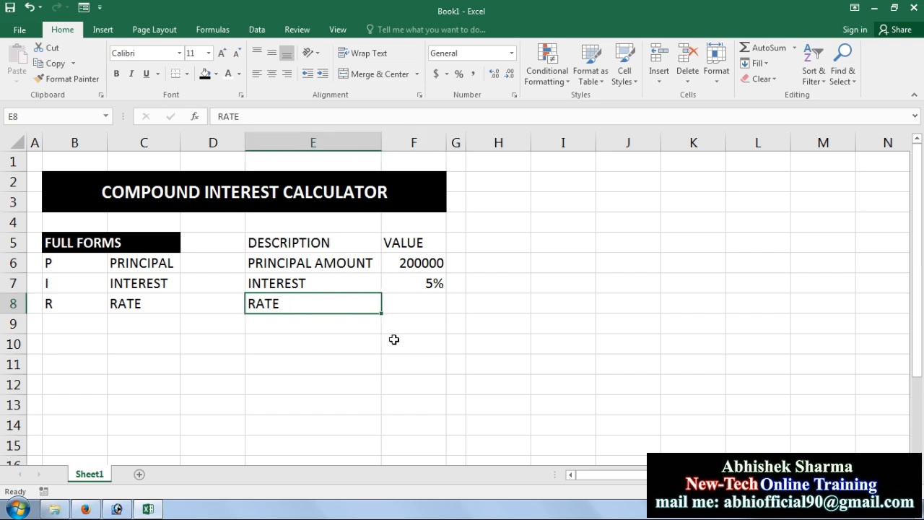
{"action": "key", "text": "Delete"}
{"action": "key", "text": "Up"}
{"action": "key", "text": "Up"}
{"action": "key", "text": "Up"}
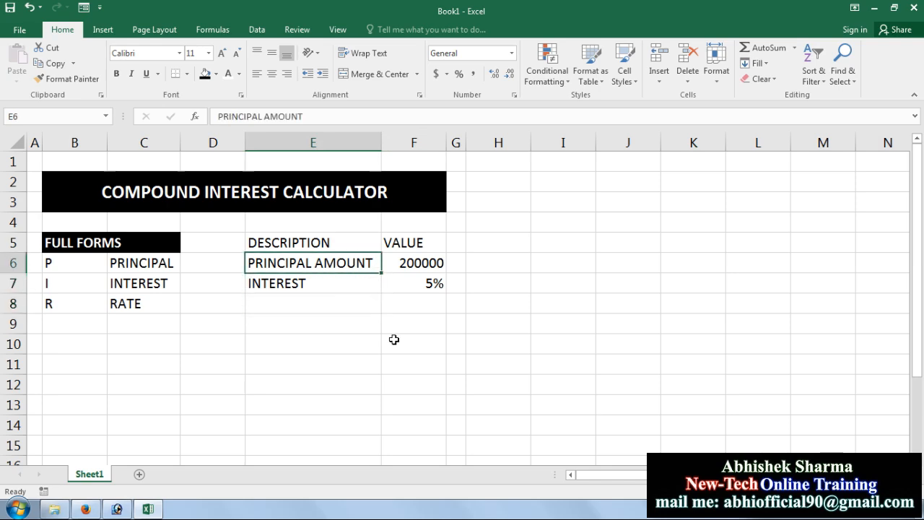
- Extend the label in E7 to INTEREST RATE
{"action": "key", "text": "Down"}
{"action": "key", "text": "Down"}
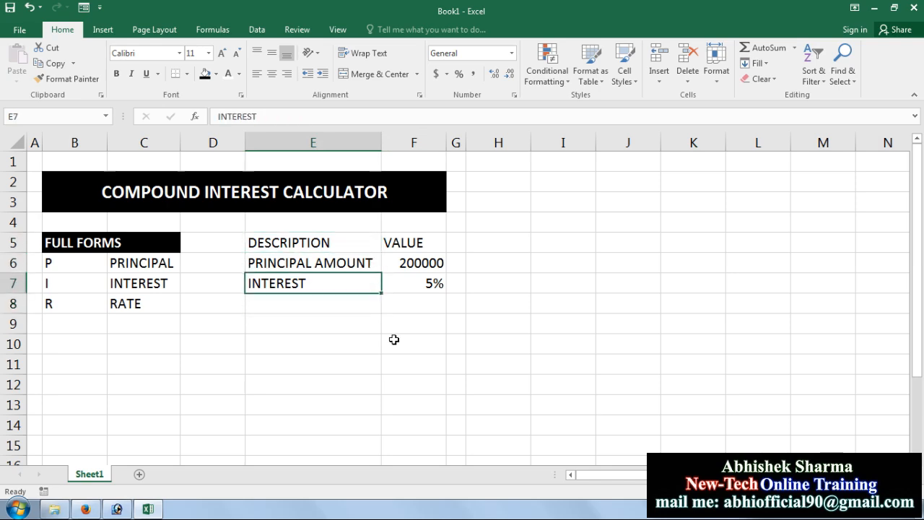
{"action": "key", "text": "F2"}
{"action": "type", "text": "RATE"}
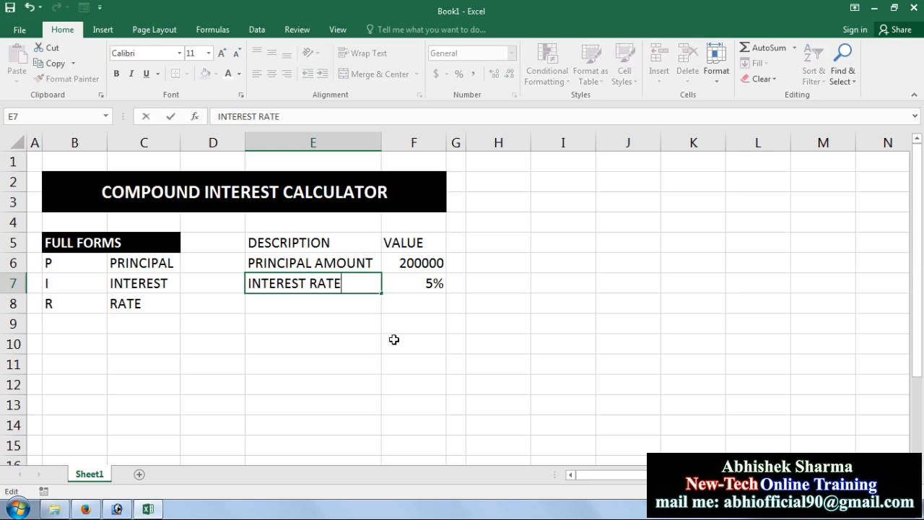
{"action": "key", "text": "Return"}
- Replace the label in E7 with RATE OF INTEREST
{"action": "key", "text": "Up"}
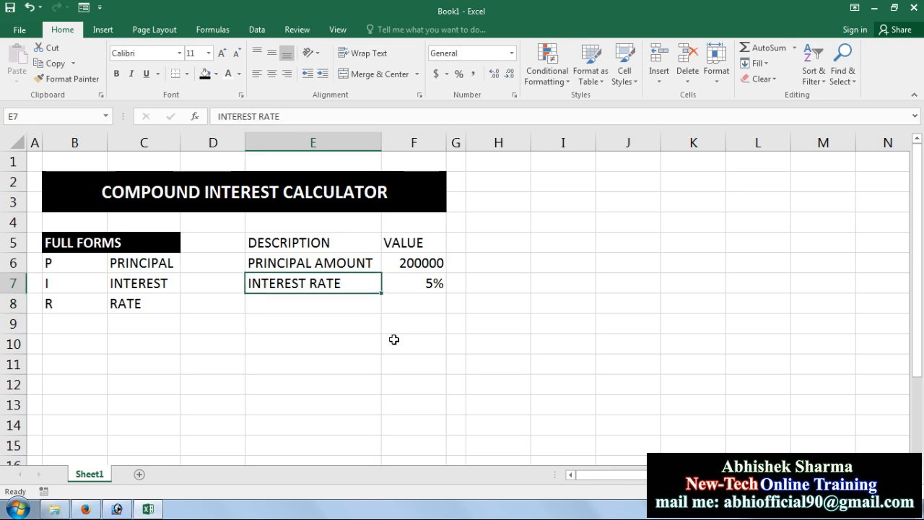
{"action": "type", "text": "RATE OF"}
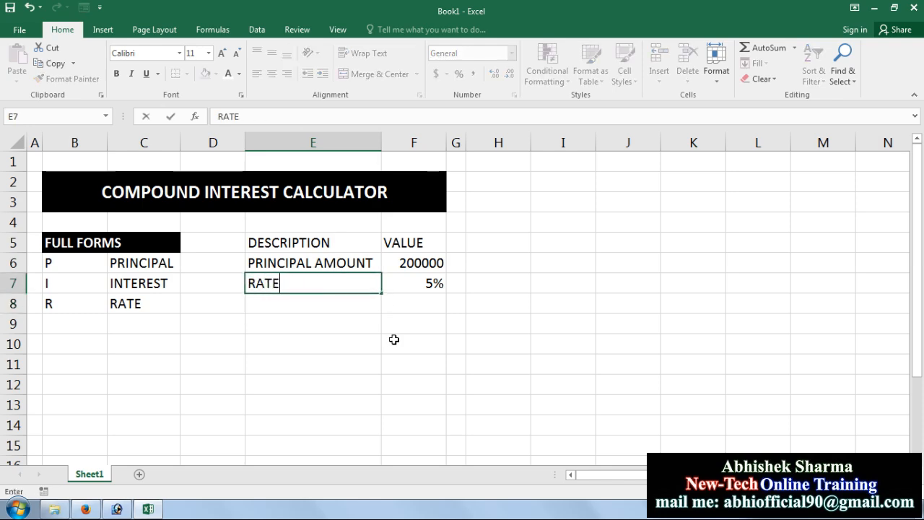
{"action": "type", "text": " INTEREST"}
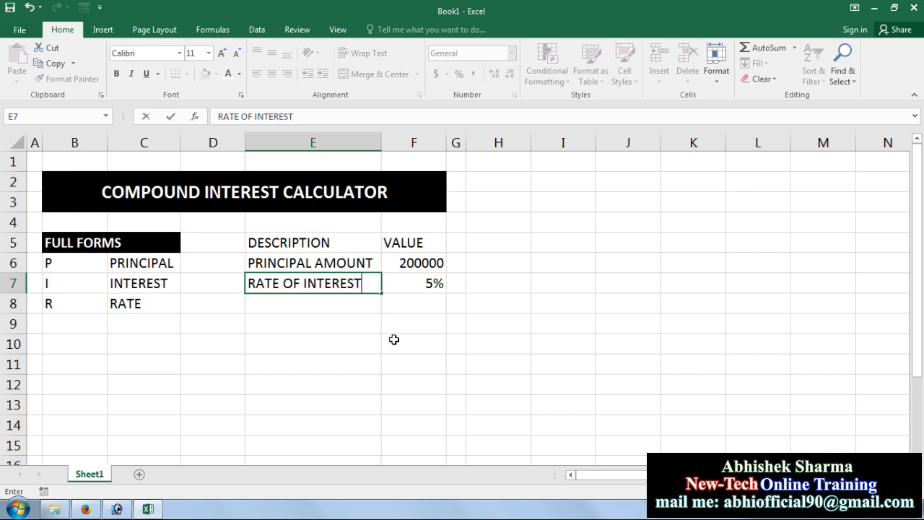
{"action": "key", "text": "Return"}
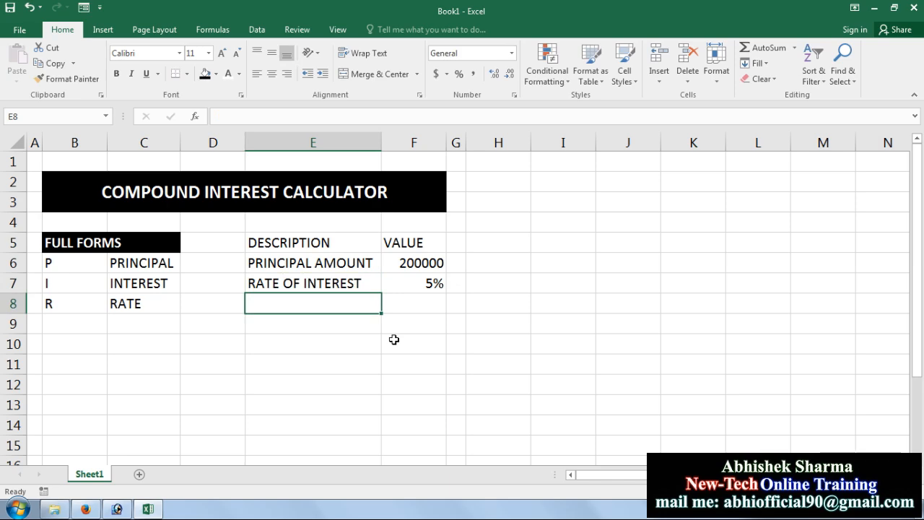
- Enter the label YEATIME IN YEARLY in cell E8
{"action": "type", "text": "YEA"}
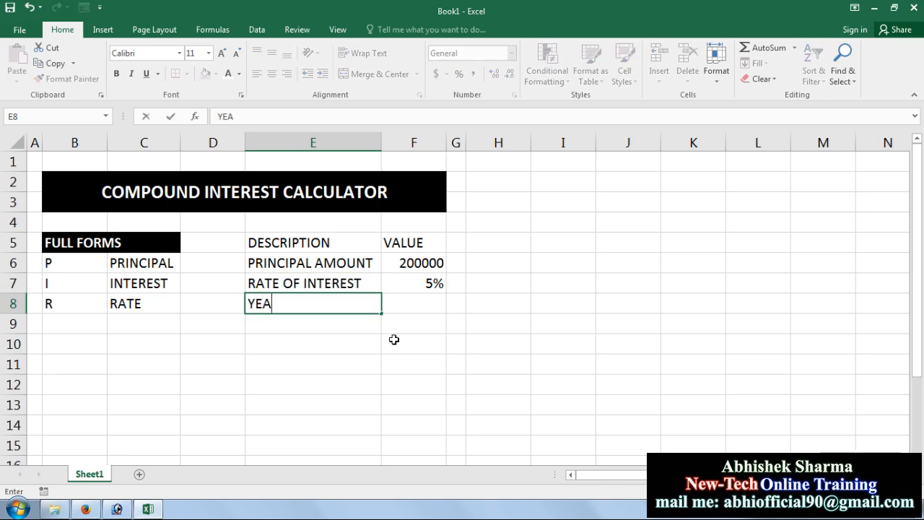
{"action": "type", "text": "TIME IN Y"}
{"action": "type", "text": "EAR"}
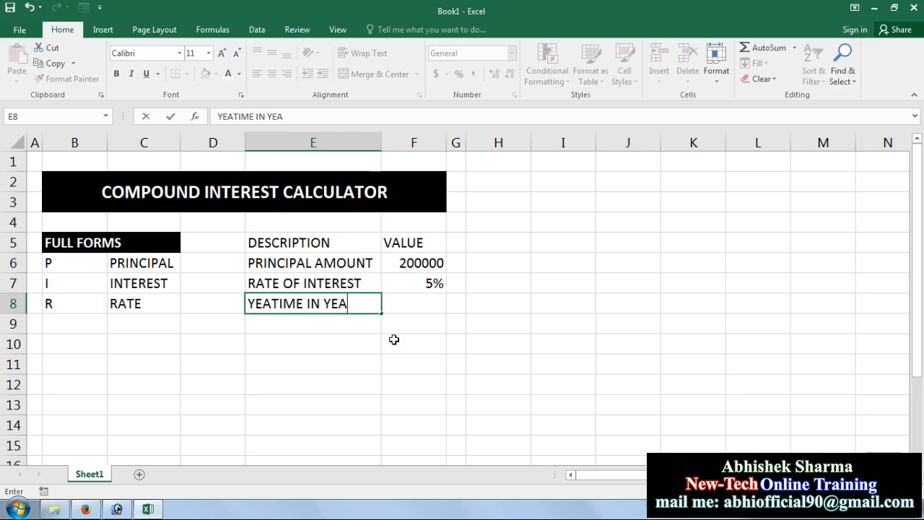
{"action": "type", "text": "LY"}
{"action": "key", "text": "Return"}
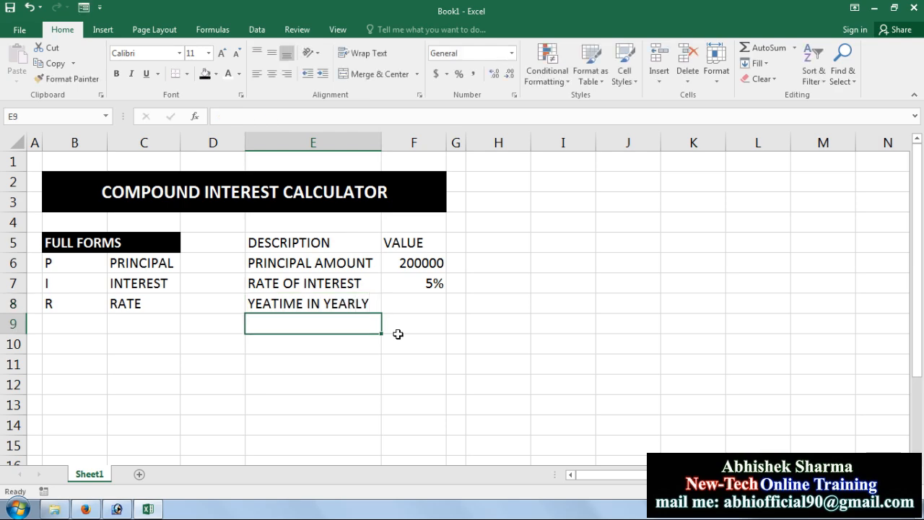
- Enter 12 as the time value in cell F8
{"action": "left_click", "coordinate": [440, 322]}
{"action": "left_click", "coordinate": [422, 295]}
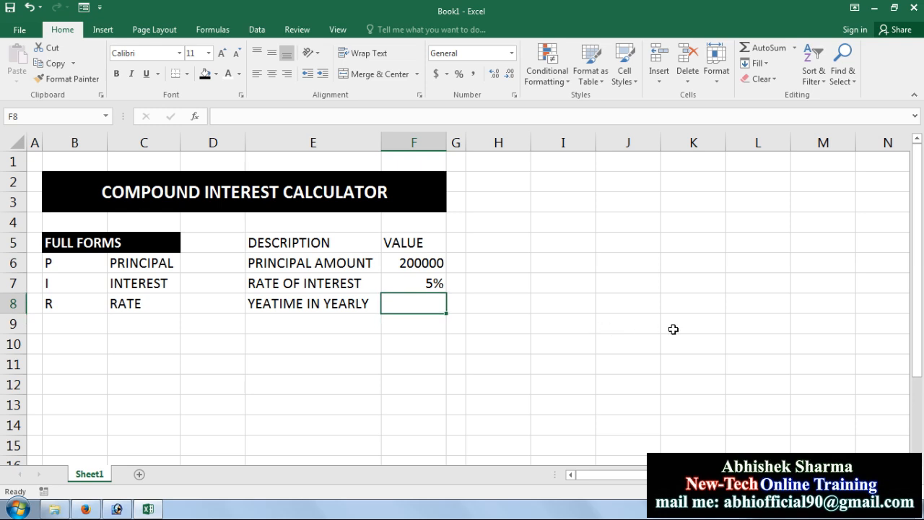
{"action": "type", "text": "12"}
{"action": "key", "text": "Return"}
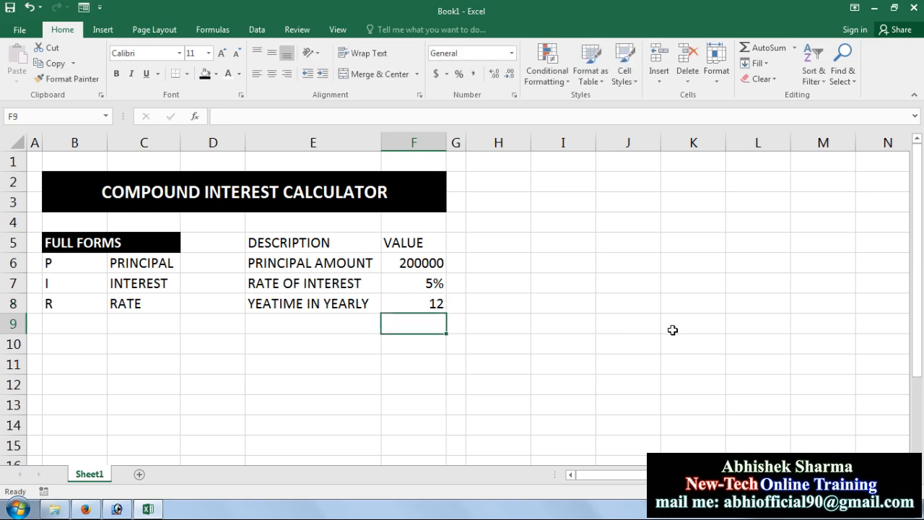
{"action": "left_click", "coordinate": [330, 332]}
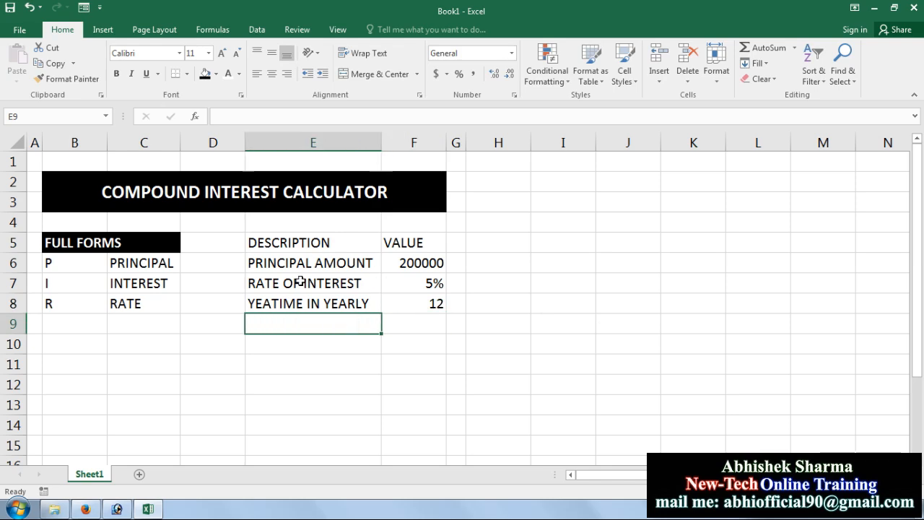
- Correct the label in cell E8 to TIME IN YEARLY
{"action": "double_click", "coordinate": [270, 303]}
{"action": "key", "text": "BackSpace"}
{"action": "key", "text": "BackSpace"}
{"action": "key", "text": "BackSpace"}
{"action": "type", "text": "3"}
{"action": "key", "text": "BackSpace"}
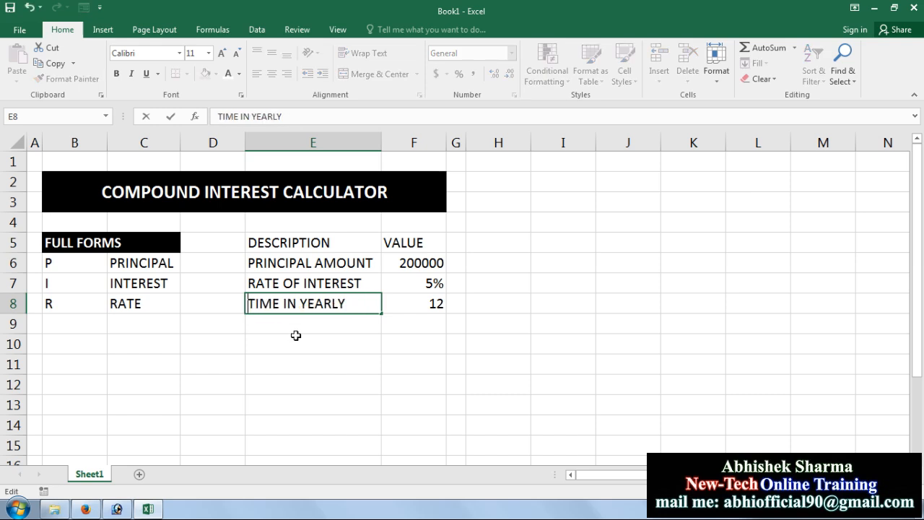
{"action": "key", "text": "Return"}
- Format the DESCRIPTION and VALUE headers in E5:F5 with a black fill and bold white text
{"action": "left_click_drag", "start_coordinate": [283, 243], "coordinate": [415, 242]}
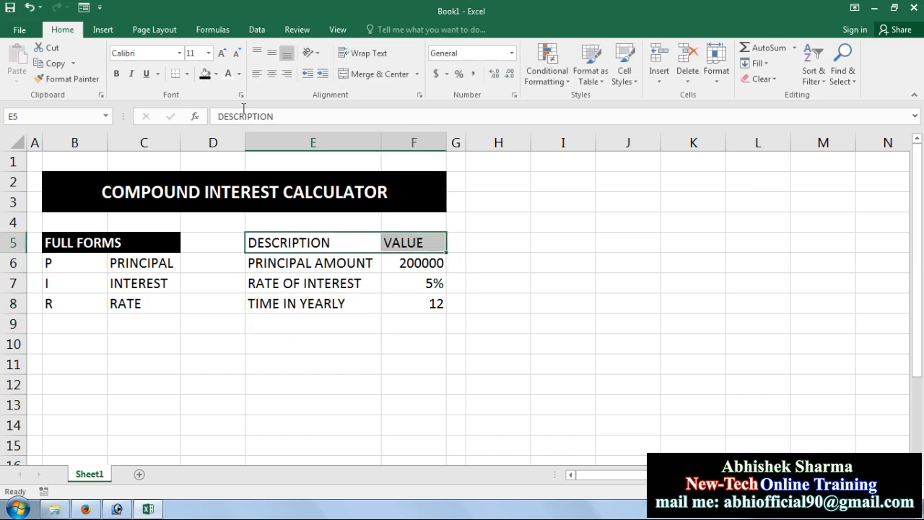
{"action": "left_click", "coordinate": [205, 73]}
{"action": "left_click", "coordinate": [116, 74]}
- Add all borders to the description and value table in E5:F8 and centre its contents
{"action": "left_click_drag", "start_coordinate": [262, 242], "coordinate": [396, 303]}
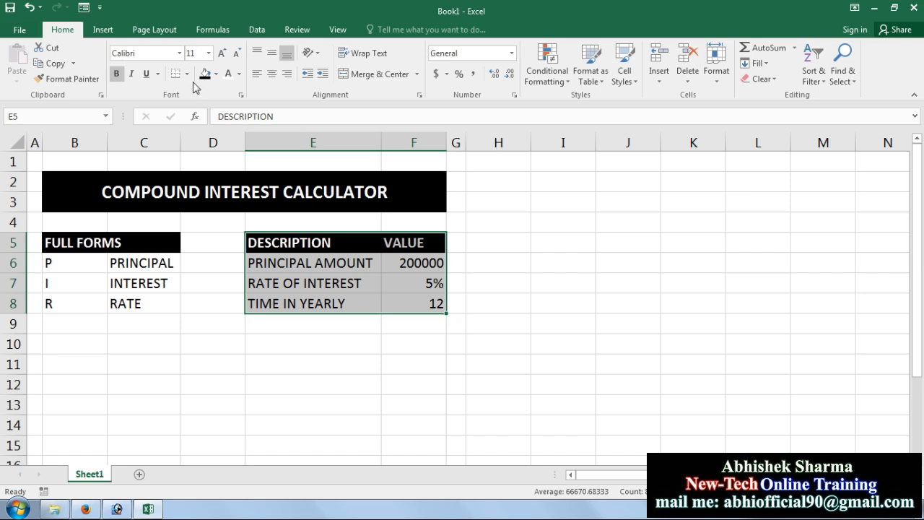
{"action": "left_click", "coordinate": [186, 73]}
{"action": "left_click", "coordinate": [204, 189]}
{"action": "left_click", "coordinate": [470, 344]}
{"action": "left_click_drag", "start_coordinate": [247, 243], "coordinate": [394, 297]}
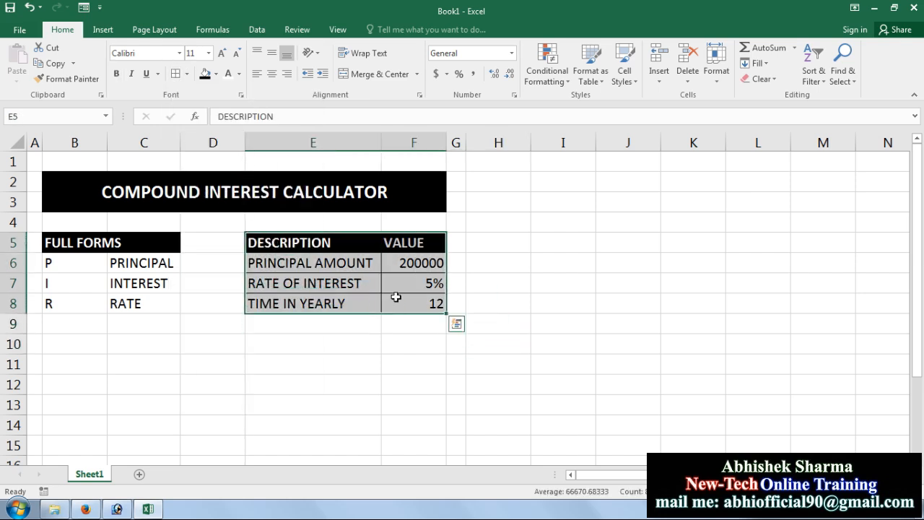
{"action": "left_click", "coordinate": [272, 74]}
{"action": "left_click", "coordinate": [538, 303]}
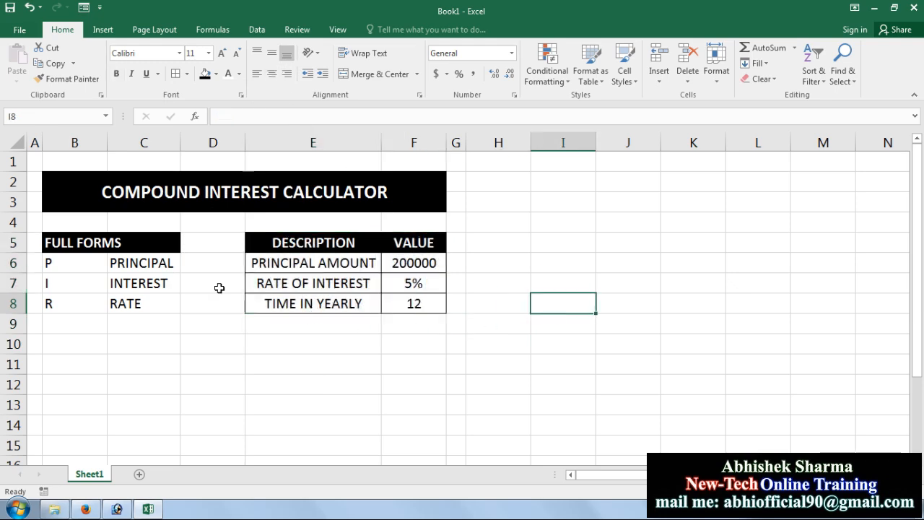
- Add all borders to the FULL FORMS table in B5:C8
{"action": "left_click_drag", "start_coordinate": [58, 242], "coordinate": [131, 301]}
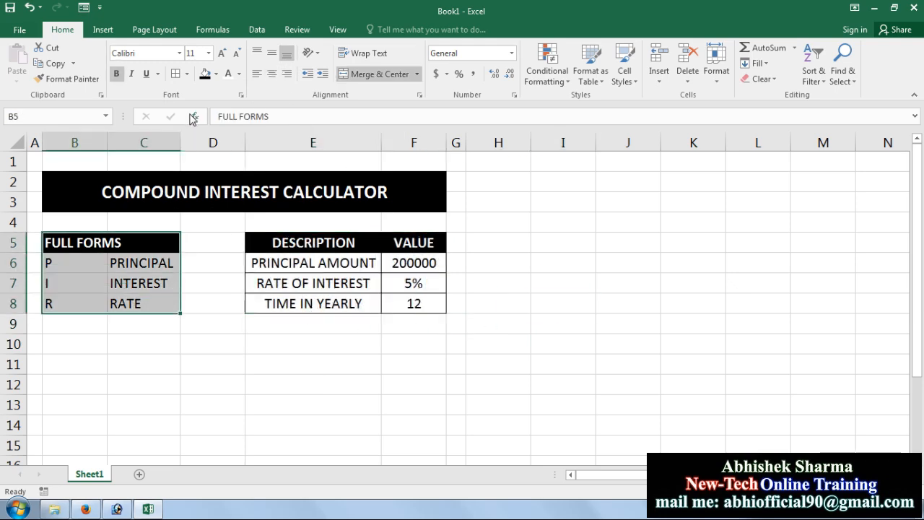
{"action": "left_click", "coordinate": [176, 74]}
{"action": "left_click", "coordinate": [204, 401]}
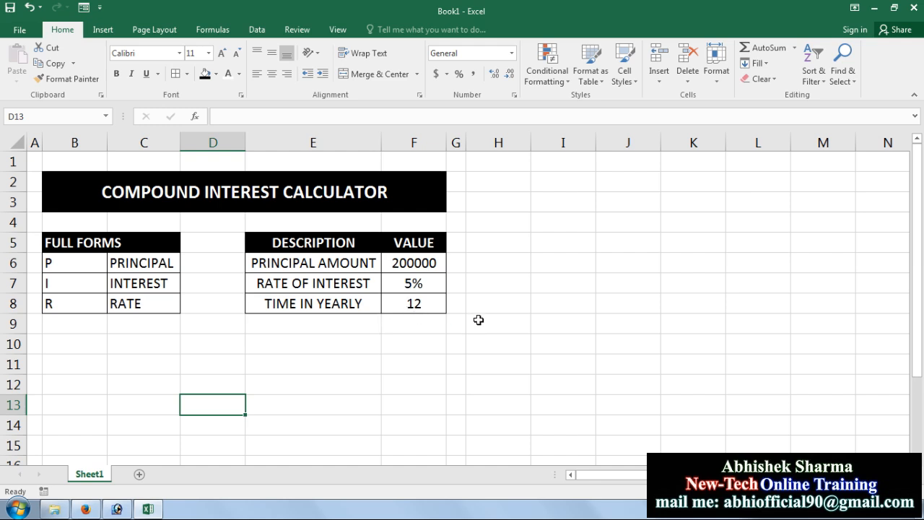
{"action": "left_click", "coordinate": [396, 303]}
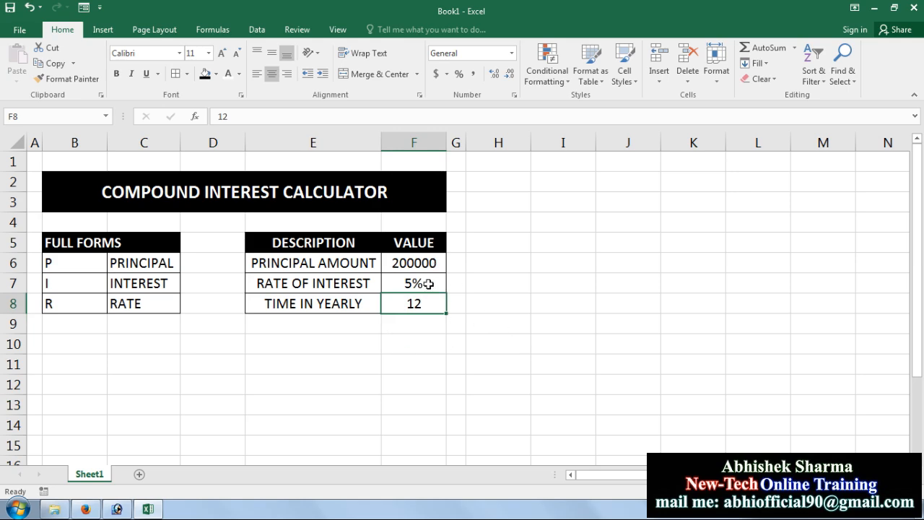
{"action": "left_click", "coordinate": [451, 344]}
{"action": "scroll", "coordinate": [470, 339], "scroll_direction": "down", "scroll_amount": 2}
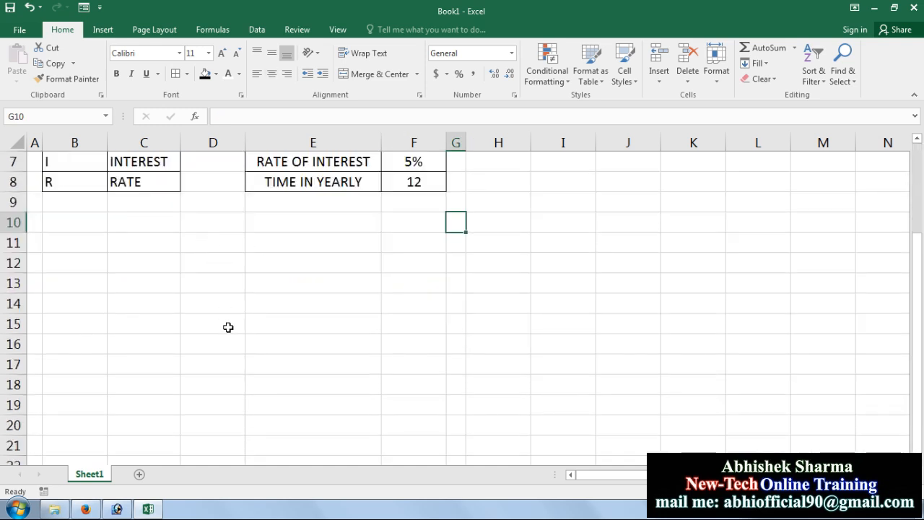
{"action": "scroll", "coordinate": [130, 250], "scroll_direction": "up", "scroll_amount": 2}
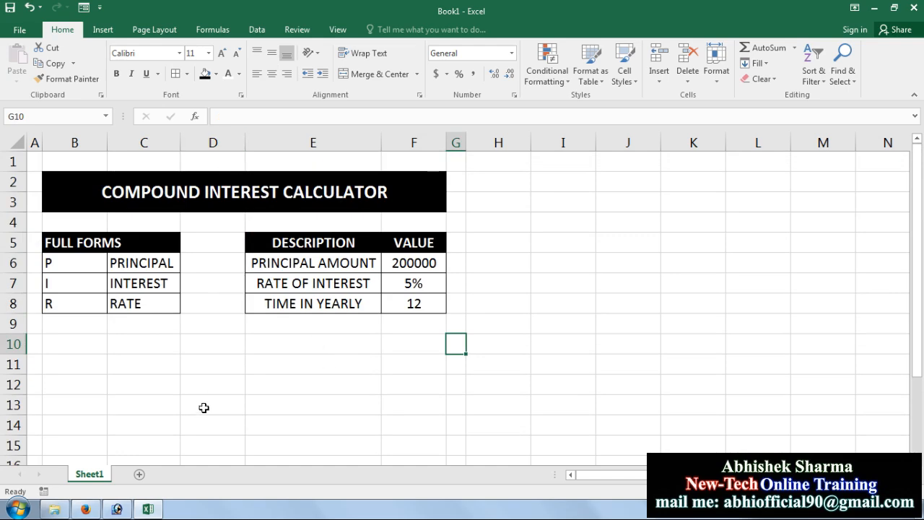
- Merge and centre the cells B10:F10 below the two tables
{"action": "left_click", "coordinate": [101, 344]}
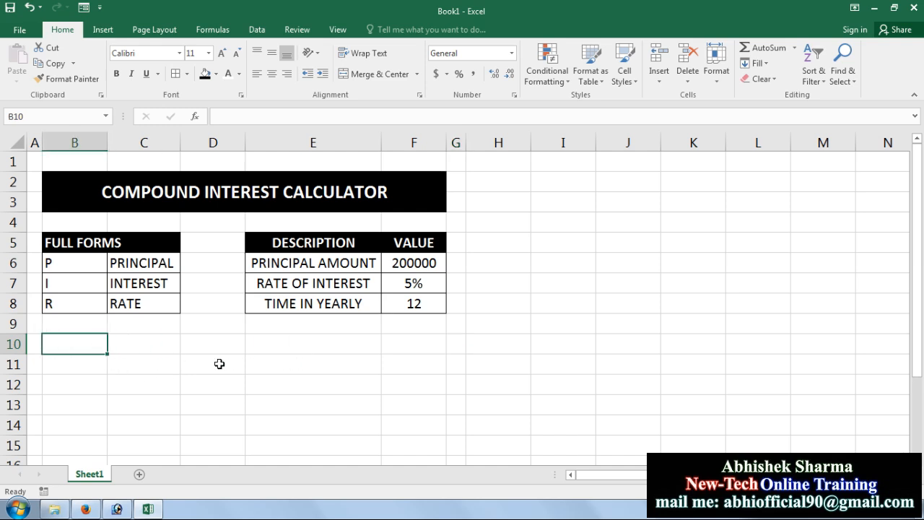
{"action": "left_click_drag", "start_coordinate": [112, 346], "coordinate": [404, 343]}
{"action": "left_click", "coordinate": [380, 75]}
{"action": "left_click", "coordinate": [397, 406]}
- Enter the heading COMPOUND INTEREST CHART in the merged cell B10
{"action": "left_click", "coordinate": [344, 347]}
{"action": "type", "text": "COMPU"}
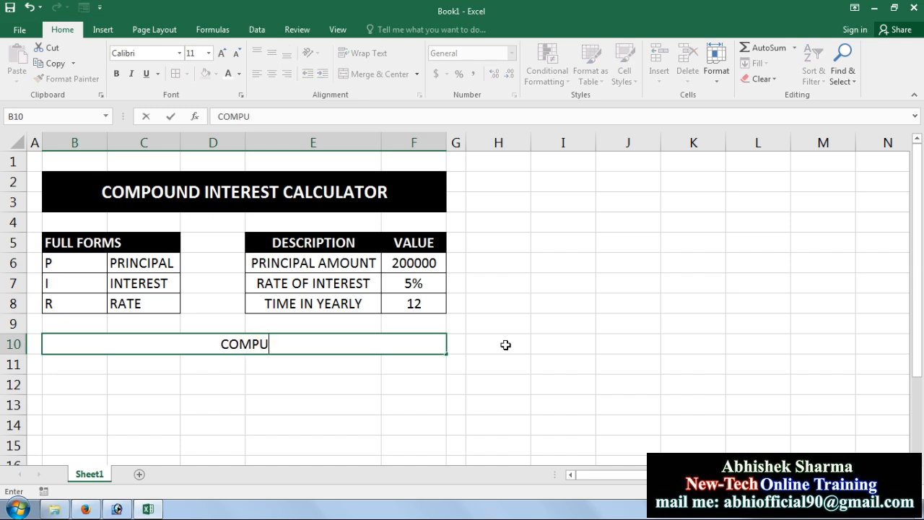
{"action": "type", "text": "UND"}
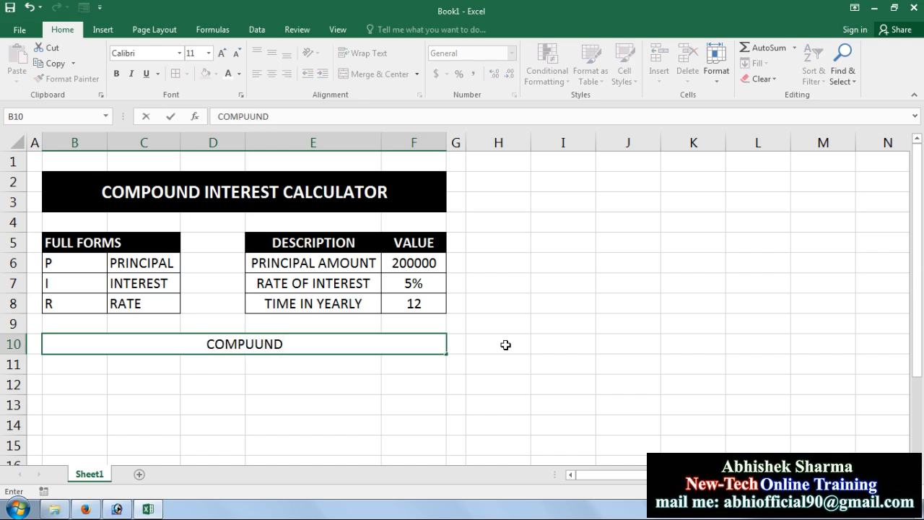
{"action": "key", "text": "BackSpace"}
{"action": "key", "text": "BackSpace"}
{"action": "key", "text": "BackSpace"}
{"action": "key", "text": "BackSpace"}
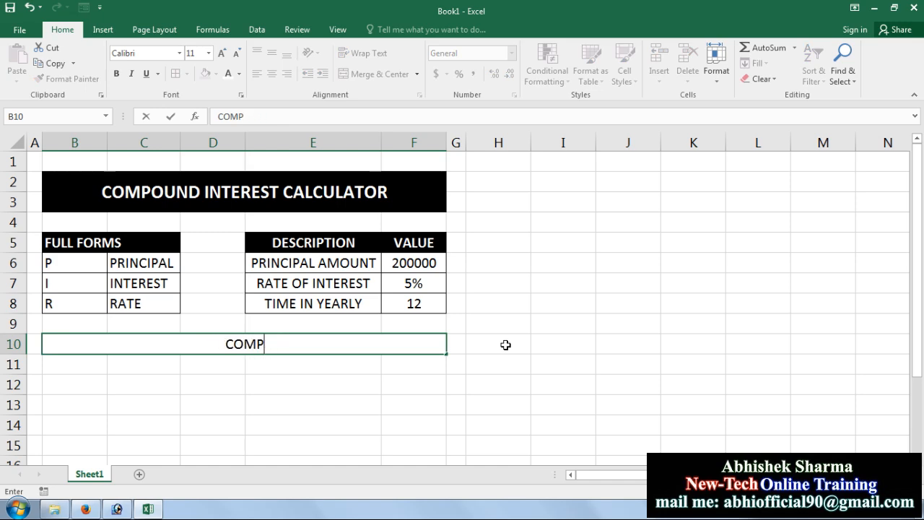
{"action": "type", "text": "OUND "}
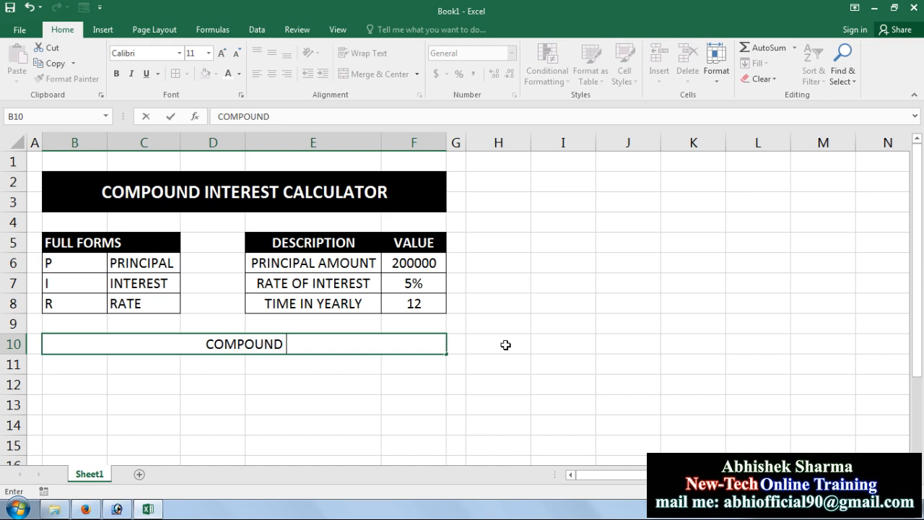
{"action": "type", "text": "INTERE"}
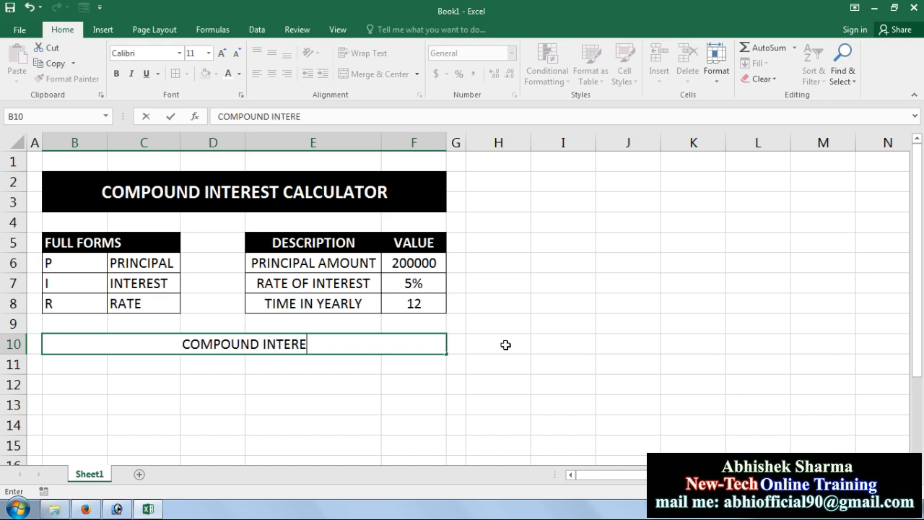
{"action": "type", "text": "ST CHART"}
{"action": "key", "text": "Return"}
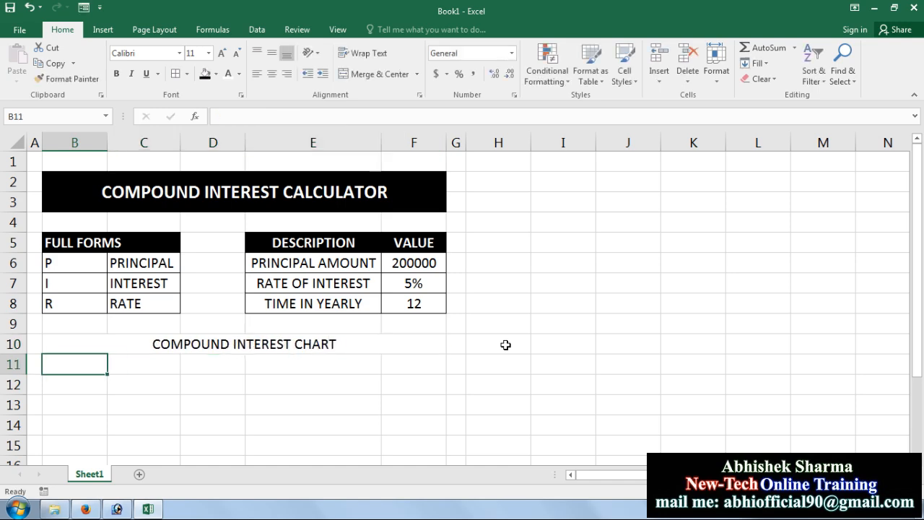
- Format the COMPOUND INTEREST CHART heading with a dark blue fill and bold white text
{"action": "left_click", "coordinate": [312, 352]}
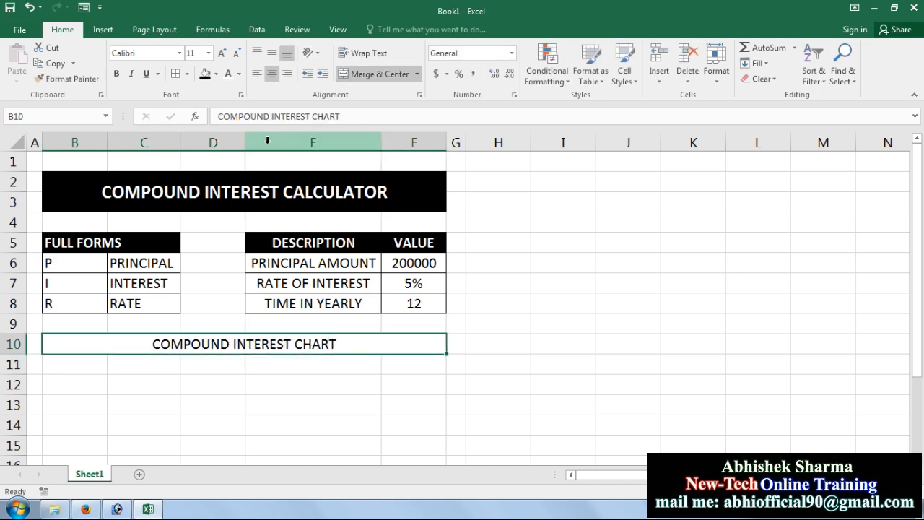
{"action": "left_click", "coordinate": [216, 74]}
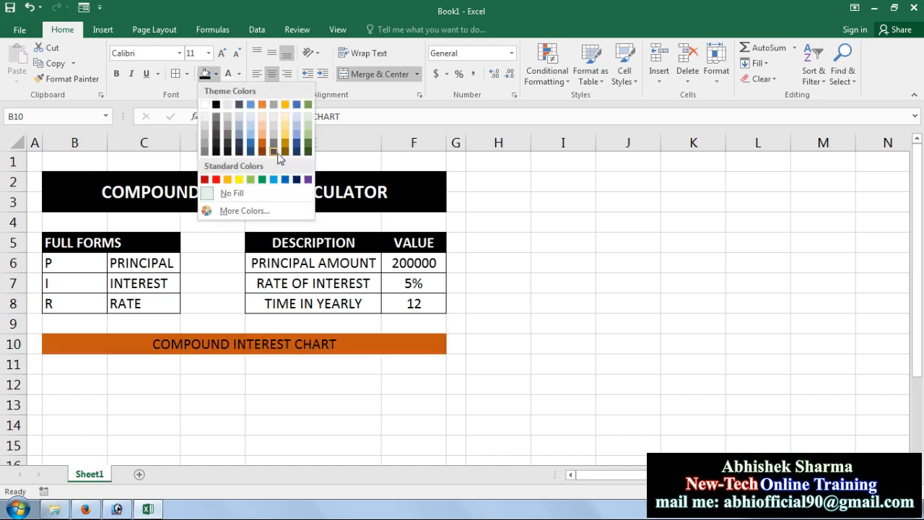
{"action": "left_click", "coordinate": [297, 179]}
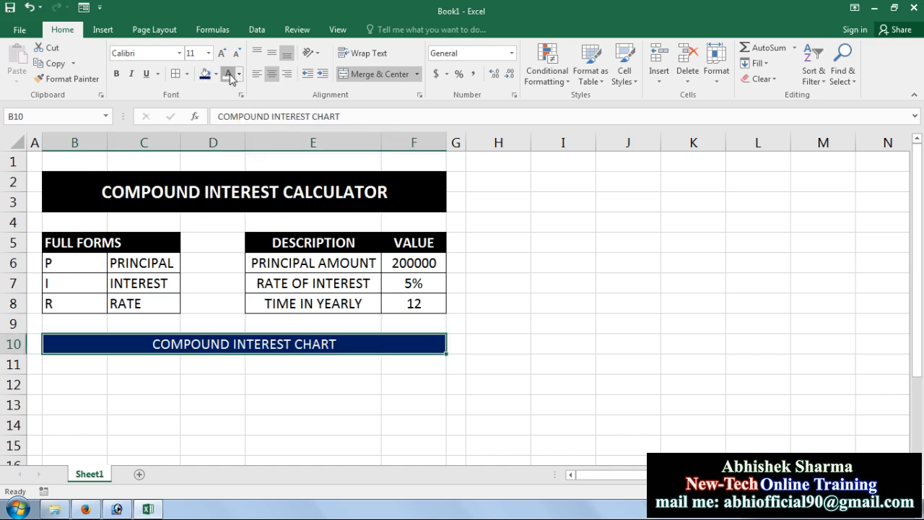
{"action": "left_click", "coordinate": [117, 74]}
- Enter the column headings YEAR, PRINICIPAL, INTEREST and COMPOUND INTEREST in cells B11 to E11
{"action": "left_click", "coordinate": [93, 363]}
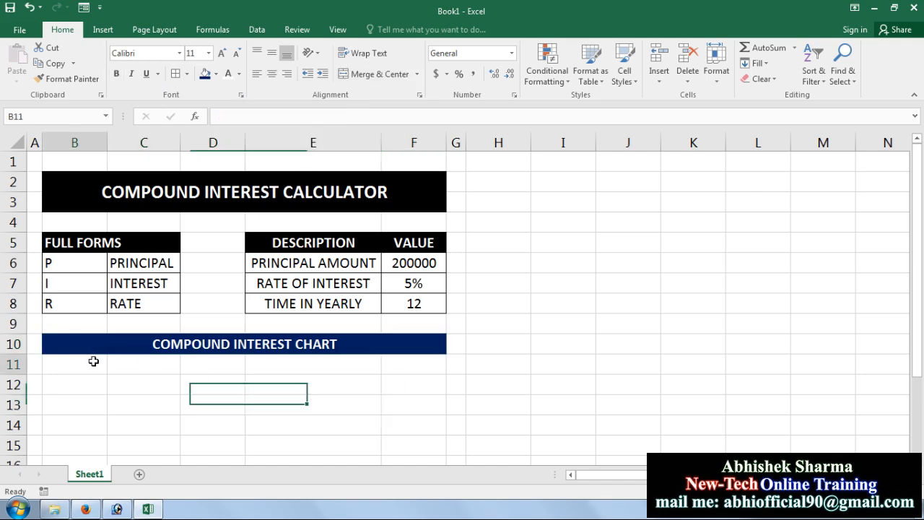
{"action": "type", "text": "YEAR"}
{"action": "key", "text": "Tab"}
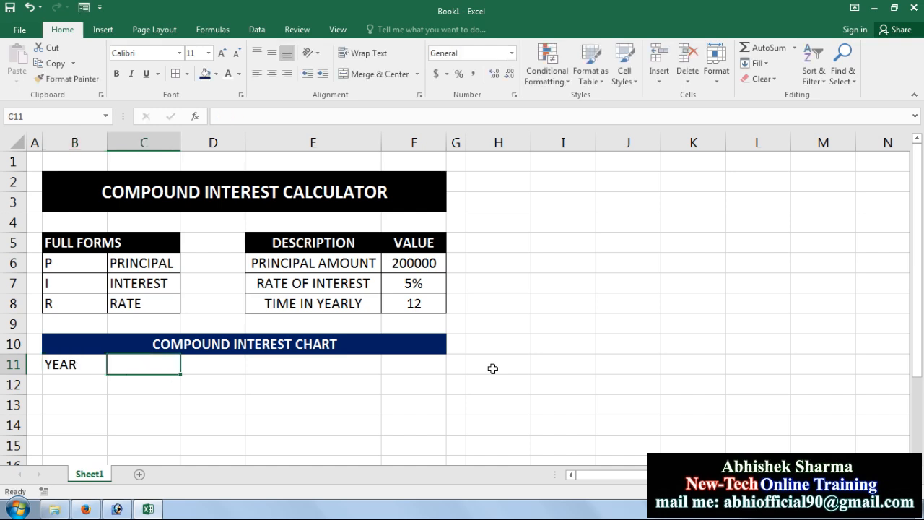
{"action": "type", "text": "PRINICIPAL"}
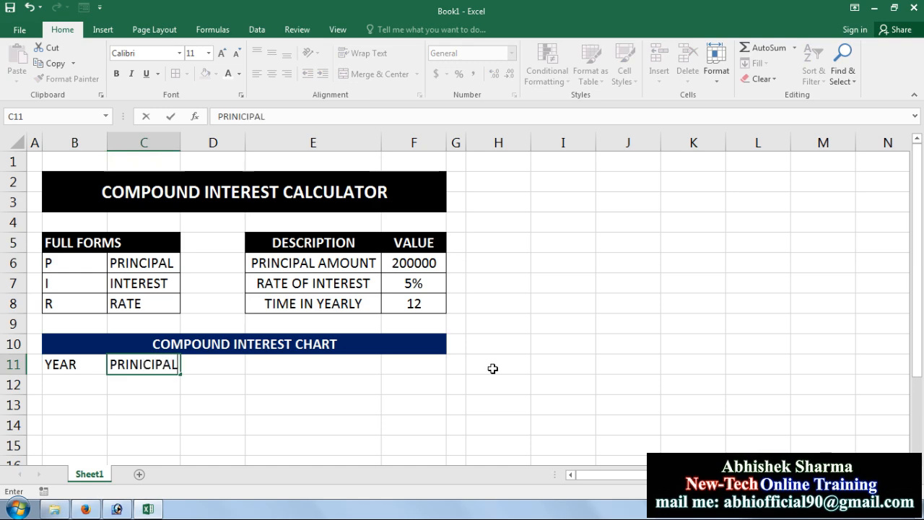
{"action": "key", "text": "Tab"}
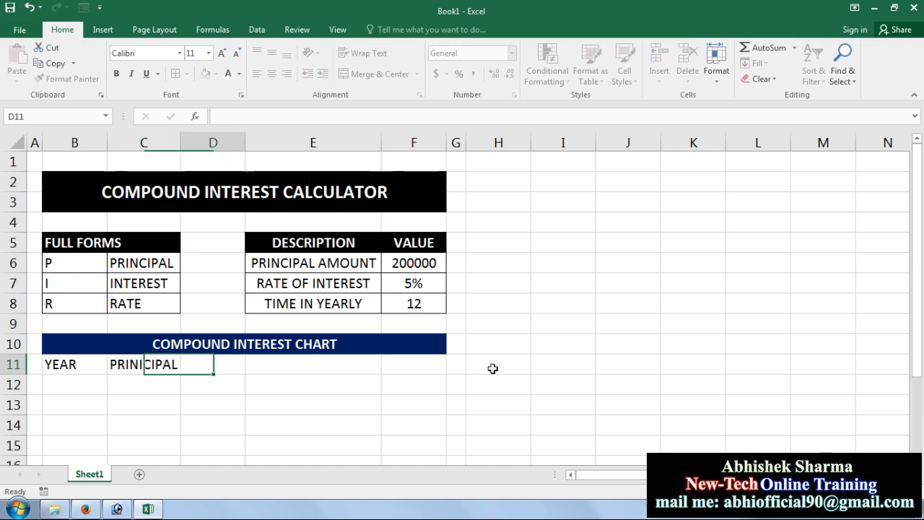
{"action": "type", "text": "INTEREST"}
{"action": "key", "text": "Tab"}
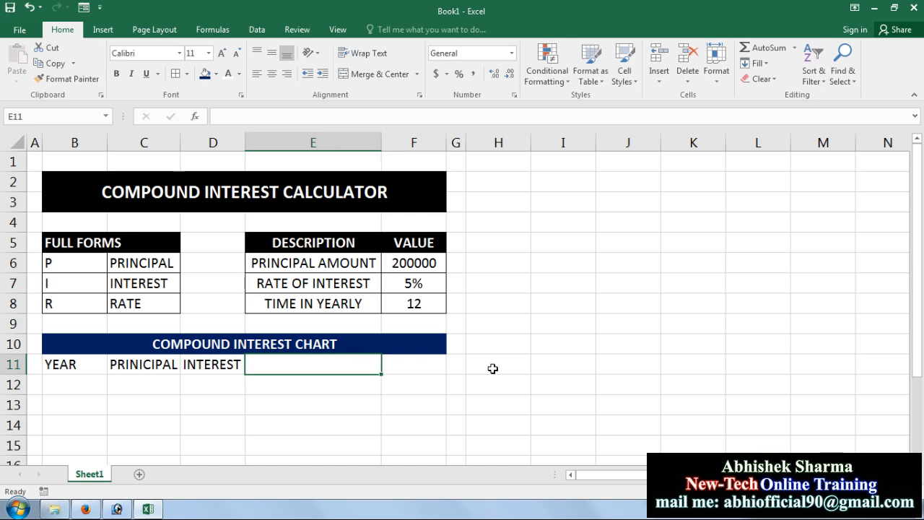
{"action": "type", "text": "COMPOUN"}
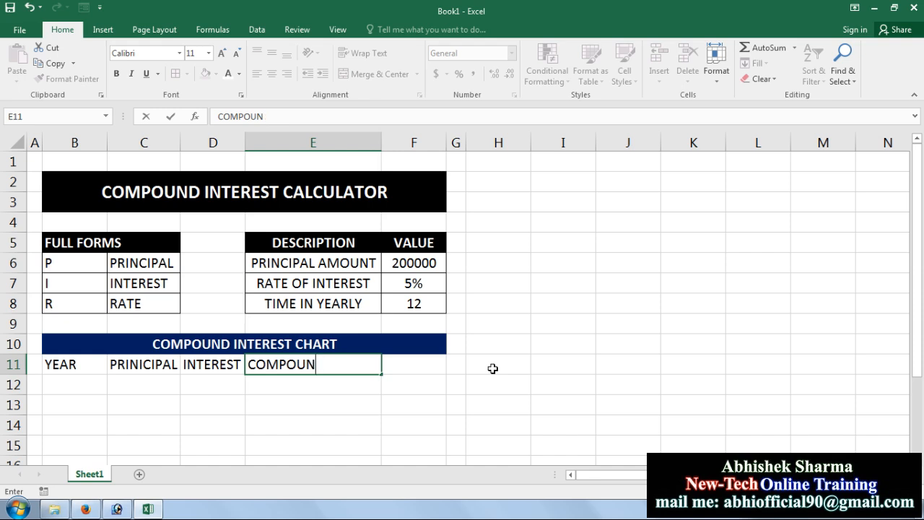
{"action": "type", "text": "D INTEREST"}
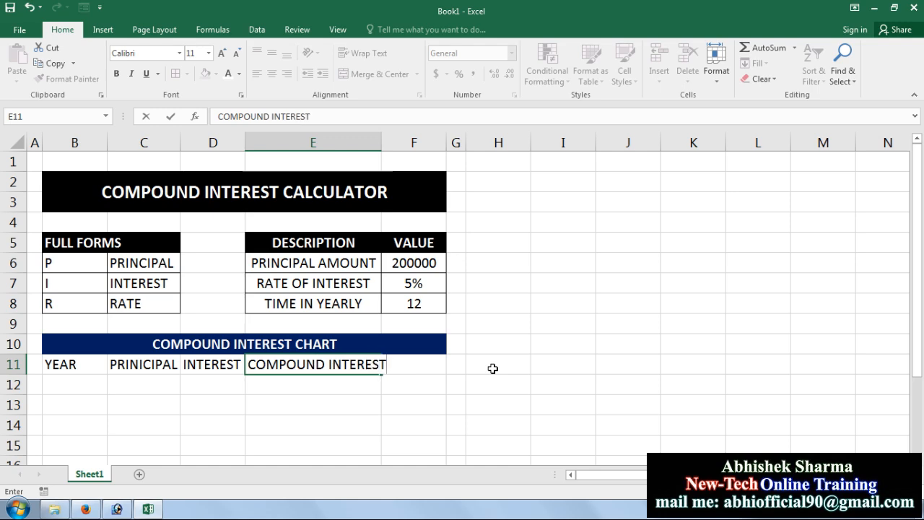
{"action": "key", "text": "Return"}
{"action": "left_click", "coordinate": [385, 429]}
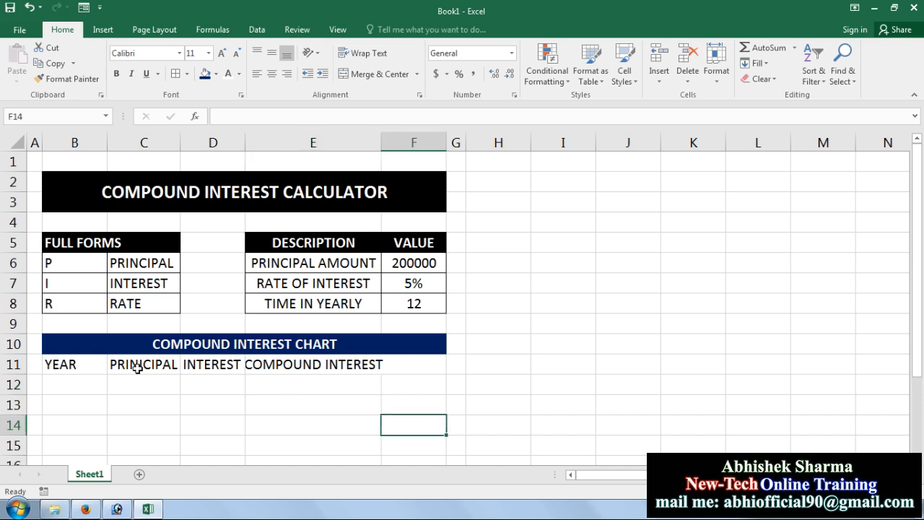
- Format the chart's column heading row B11:F11 with a black fill and bold white text
{"action": "left_click", "coordinate": [100, 364]}
{"action": "left_click_drag", "start_coordinate": [100, 364], "coordinate": [426, 363]}
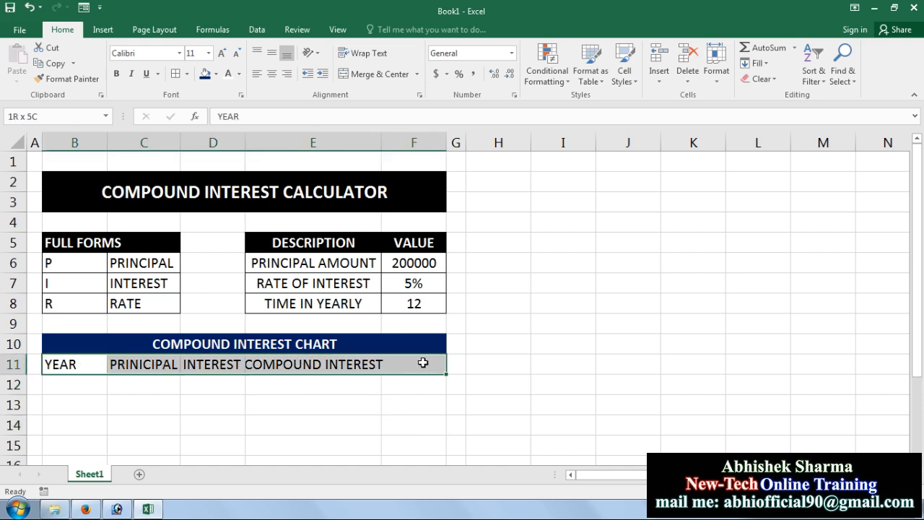
{"action": "left_click", "coordinate": [205, 73]}
{"action": "left_click", "coordinate": [228, 73]}
{"action": "left_click", "coordinate": [215, 73]}
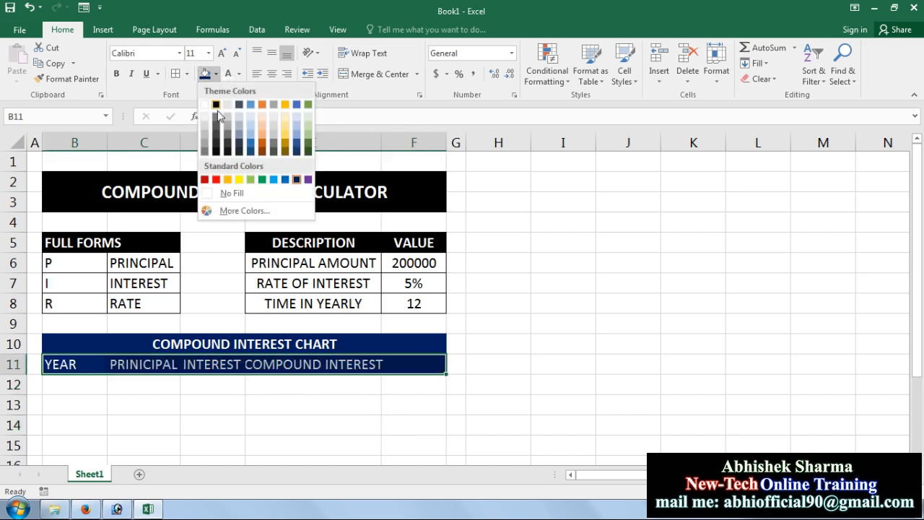
{"action": "left_click", "coordinate": [219, 105]}
{"action": "left_click", "coordinate": [116, 73]}
{"action": "left_click", "coordinate": [267, 383]}
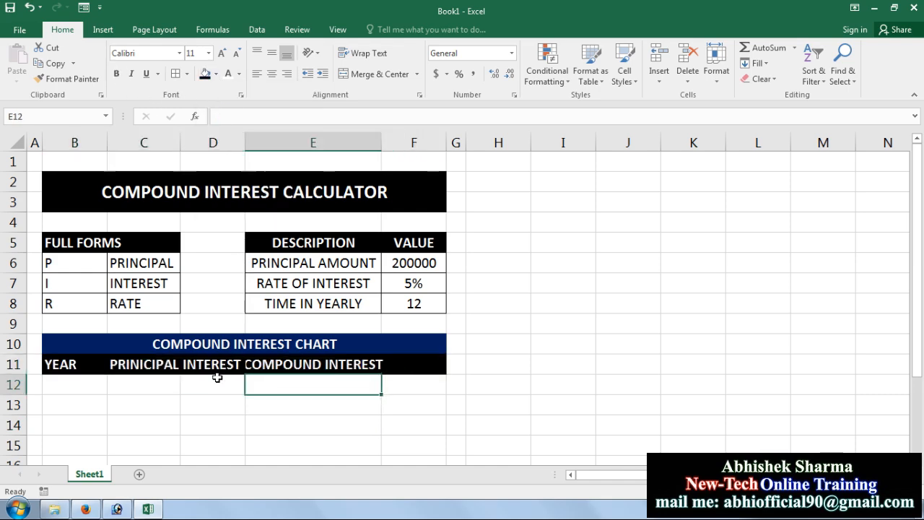
- AutoFit the column widths to the contents of B5:F11
{"action": "left_click_drag", "start_coordinate": [86, 363], "coordinate": [45, 372]}
{"action": "left_click", "coordinate": [425, 364]}
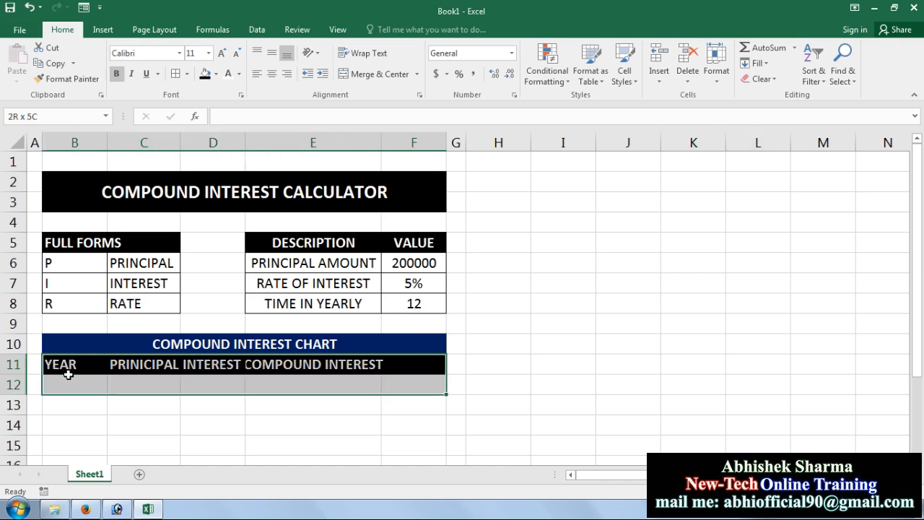
{"action": "left_click", "coordinate": [112, 363]}
{"action": "left_click_drag", "start_coordinate": [72, 244], "coordinate": [421, 365]}
{"action": "left_click", "coordinate": [716, 72]}
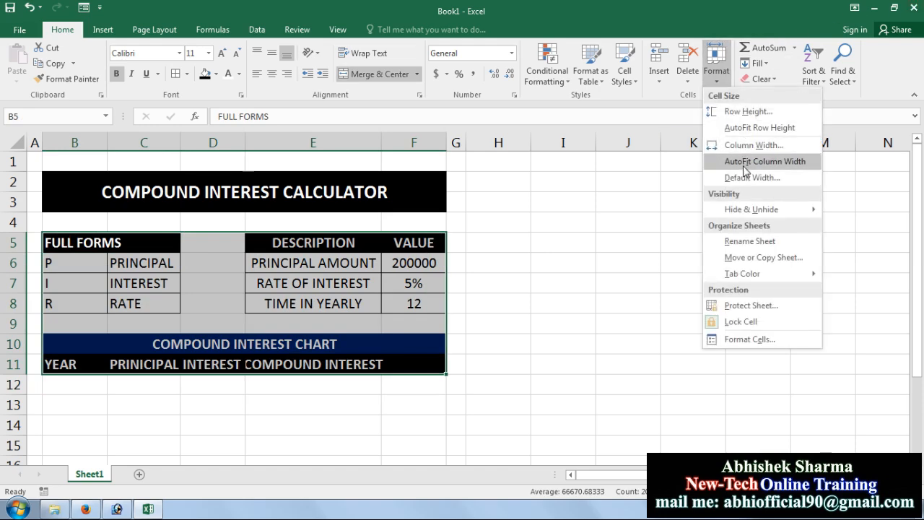
{"action": "left_click", "coordinate": [745, 160]}
{"action": "left_click", "coordinate": [288, 420]}
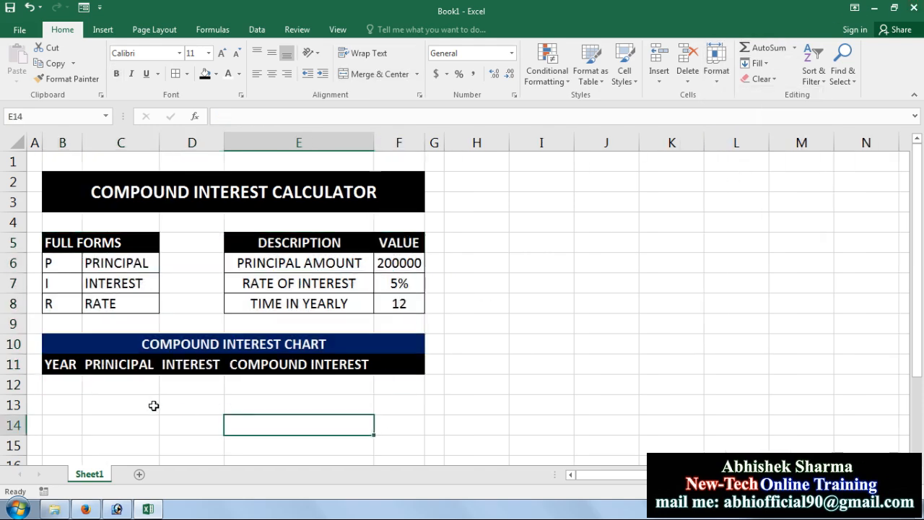
- Enter the year numbers 1 and 2 in cells B12 and B13
{"action": "left_click", "coordinate": [147, 405]}
{"action": "left_click", "coordinate": [62, 386]}
{"action": "type", "text": "1"}
{"action": "key", "text": "Return"}
{"action": "type", "text": "2"}
{"action": "key", "text": "Return"}
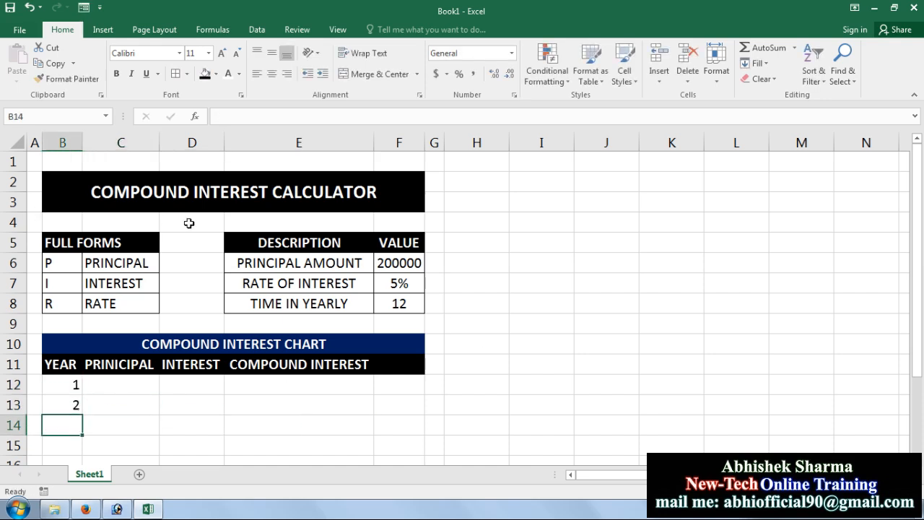
- Extend the year numbers in column B down to 12 in cell B23
{"action": "scroll", "coordinate": [217, 311], "scroll_direction": "down", "scroll_amount": 3}
{"action": "left_click_drag", "start_coordinate": [72, 203], "coordinate": [84, 432]}
{"action": "left_click", "coordinate": [192, 304]}
- Link the year 1 principal in cell C12 to the principal amount with the formula =F6
{"action": "left_click", "coordinate": [128, 205]}
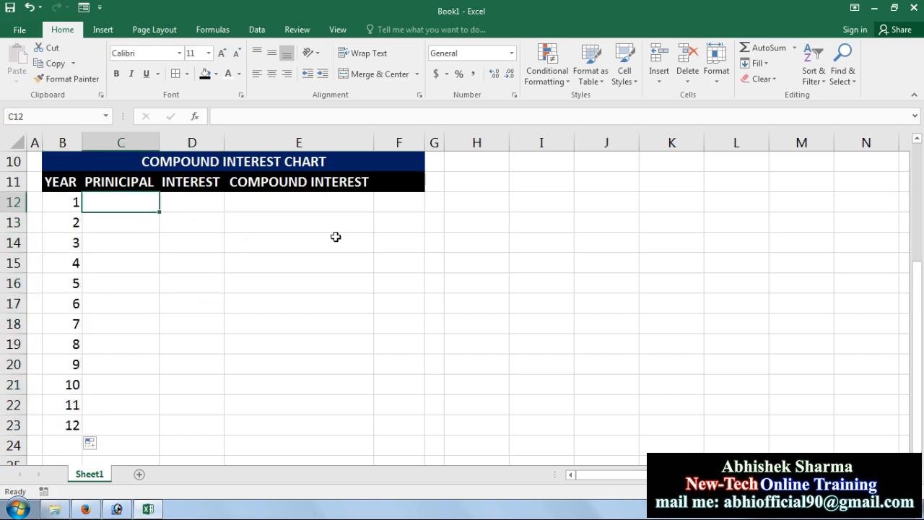
{"action": "scroll", "coordinate": [371, 222], "scroll_direction": "up", "scroll_amount": 2}
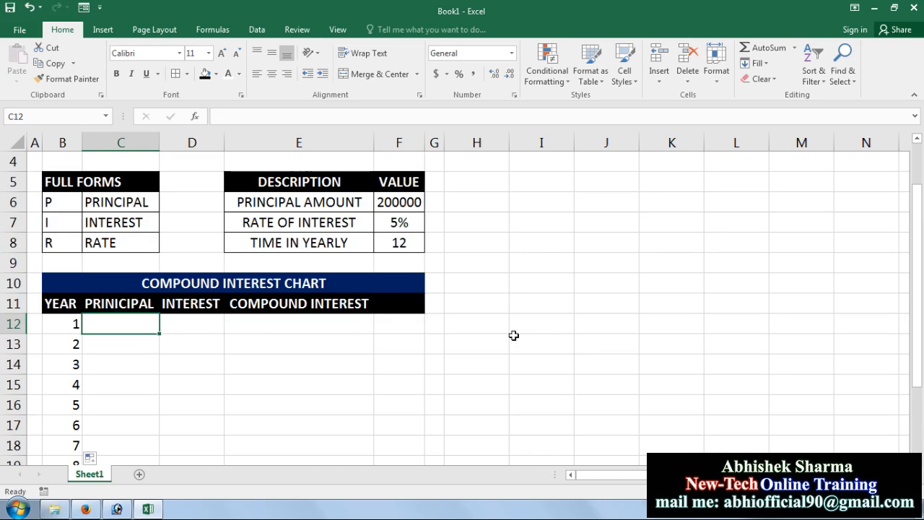
{"action": "type", "text": "="}
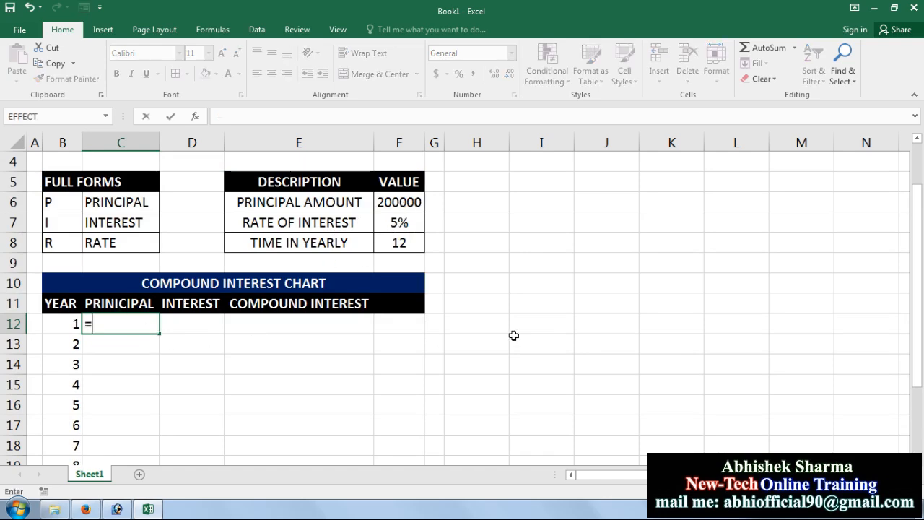
{"action": "left_click", "coordinate": [399, 204]}
{"action": "key", "text": "Return"}
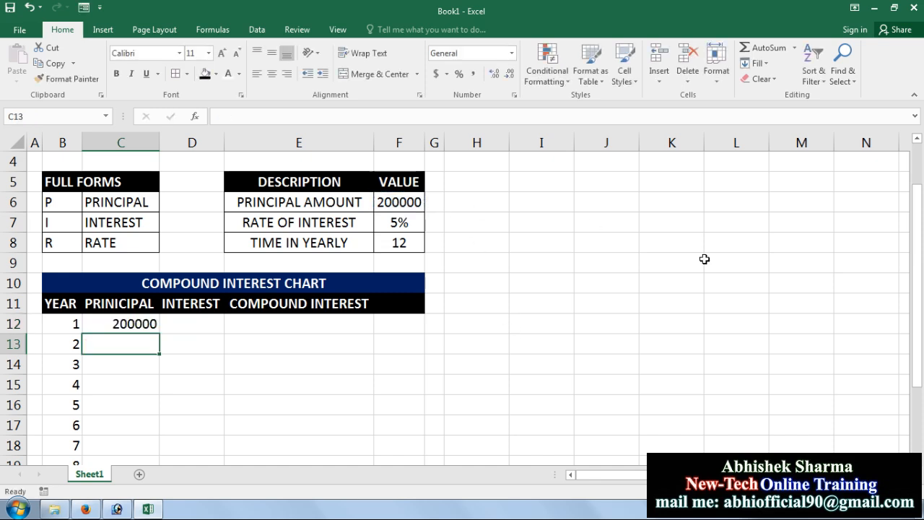
- Test the link to C12 by setting the principal amount in F6 to 15000 and 300000, finishing at 200000
{"action": "left_click", "coordinate": [401, 205]}
{"action": "type", "text": "15000"}
{"action": "key", "text": "Return"}
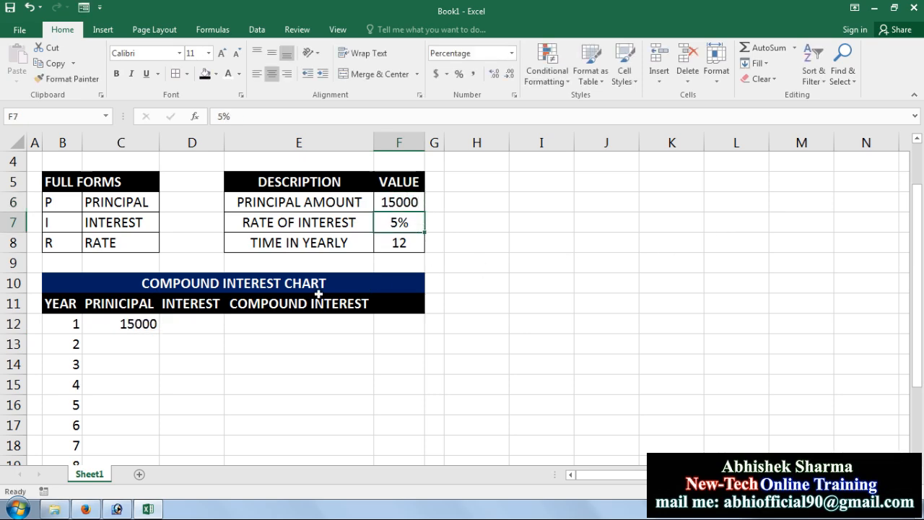
{"action": "key", "text": "Up"}
{"action": "type", "text": "3"}
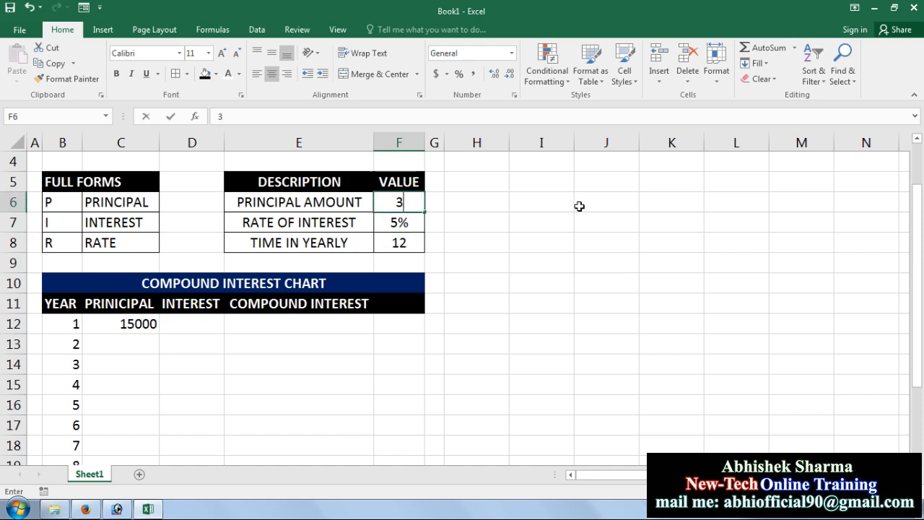
{"action": "type", "text": "00000"}
{"action": "key", "text": "Return"}
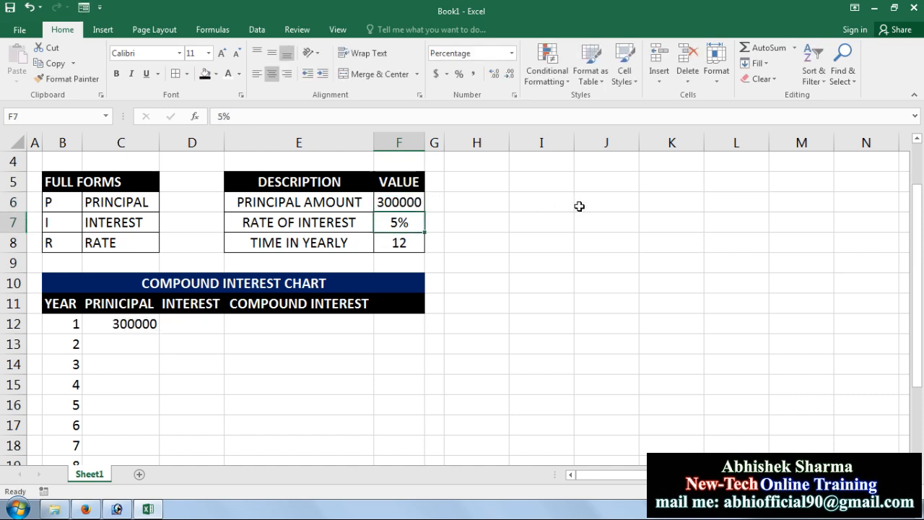
{"action": "left_click", "coordinate": [393, 200]}
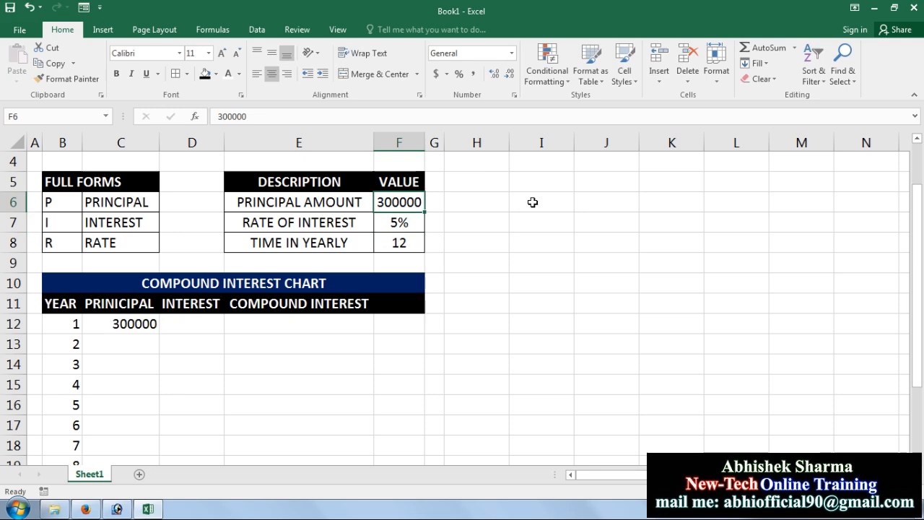
{"action": "type", "text": "200000"}
{"action": "key", "text": "Return"}
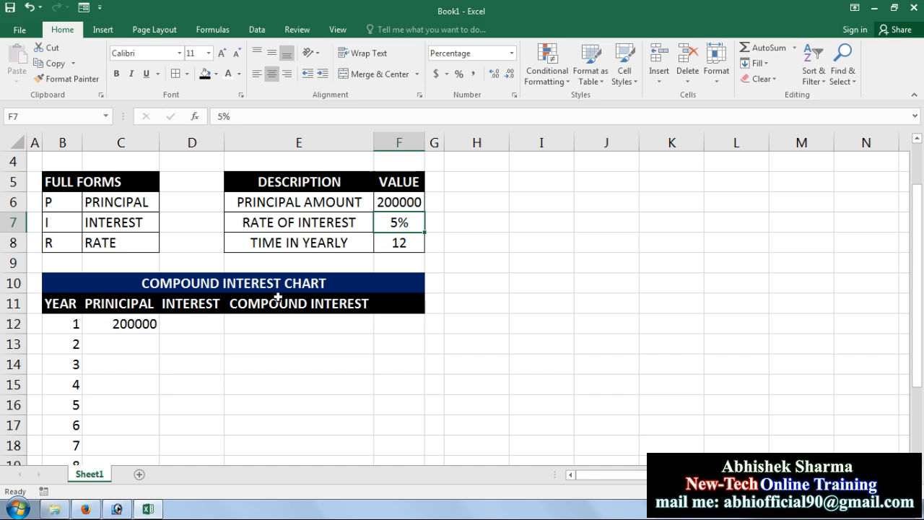
- Calculate the year 1 interest in cell D12 with the formula =F6*F7
{"action": "left_click", "coordinate": [201, 323]}
{"action": "type", "text": "="}
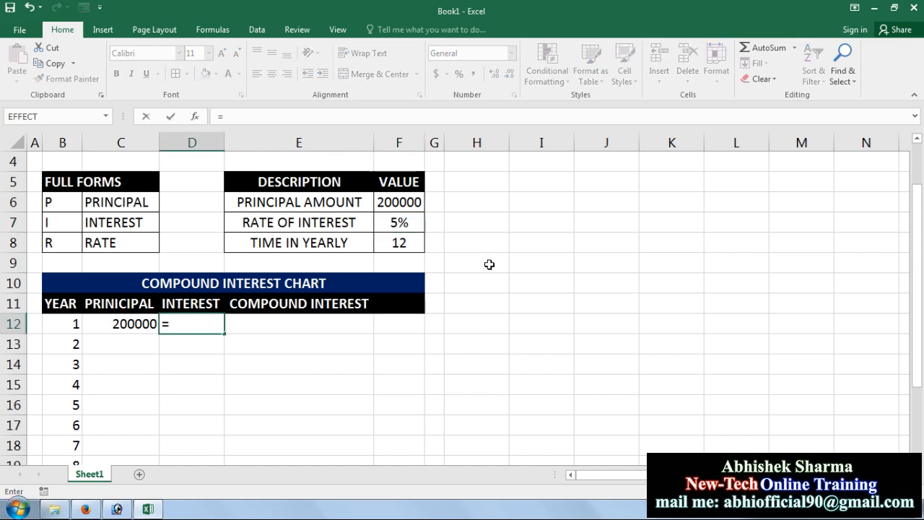
{"action": "left_click", "coordinate": [406, 202]}
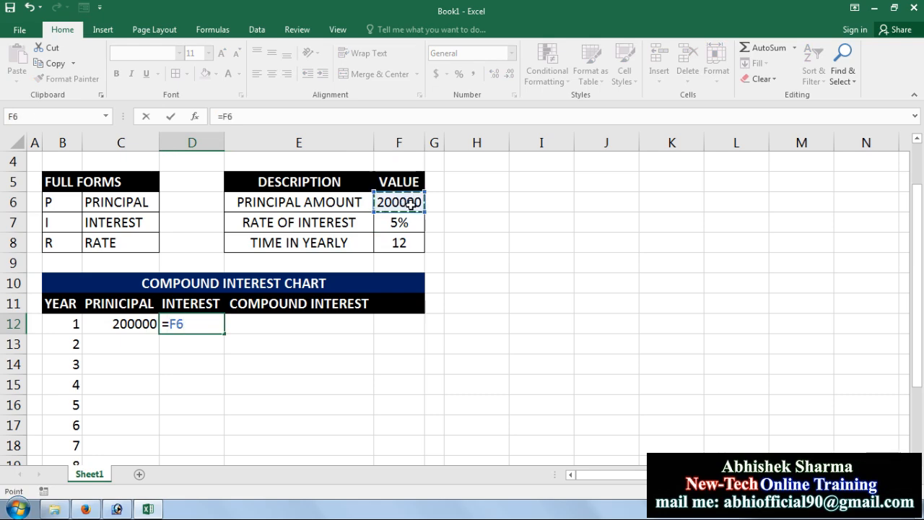
{"action": "type", "text": "*"}
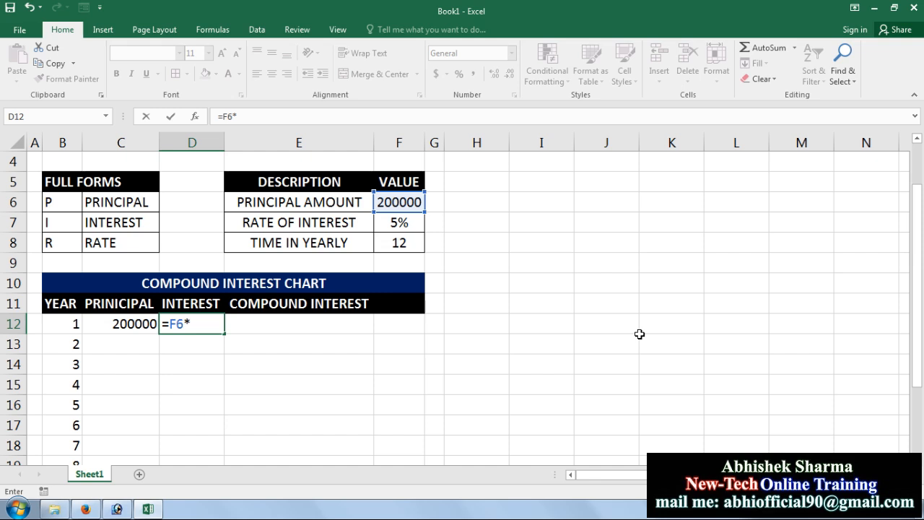
{"action": "left_click", "coordinate": [392, 225]}
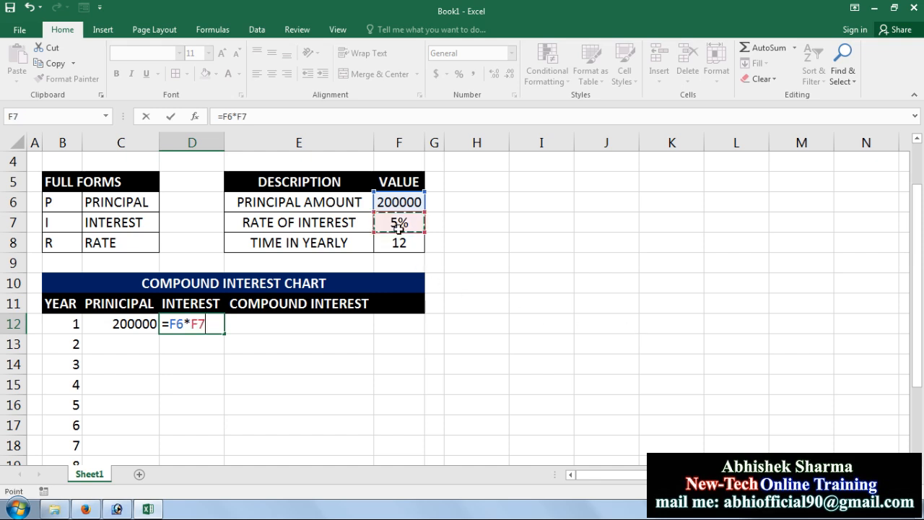
{"action": "key", "text": "Return"}
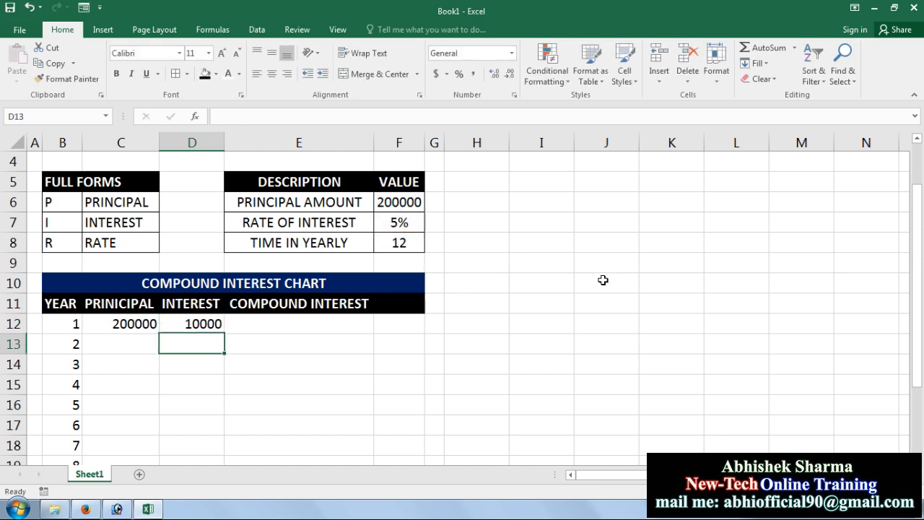
- Re-enter the year 1 interest formula =F6*F7 in cell D12
{"action": "left_click", "coordinate": [177, 326]}
{"action": "type", "text": "="}
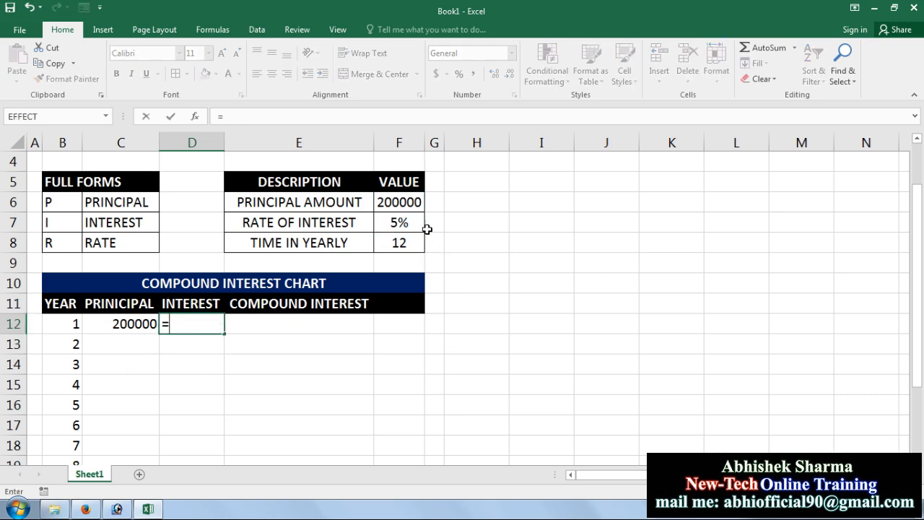
{"action": "left_click", "coordinate": [411, 202]}
{"action": "type", "text": "*"}
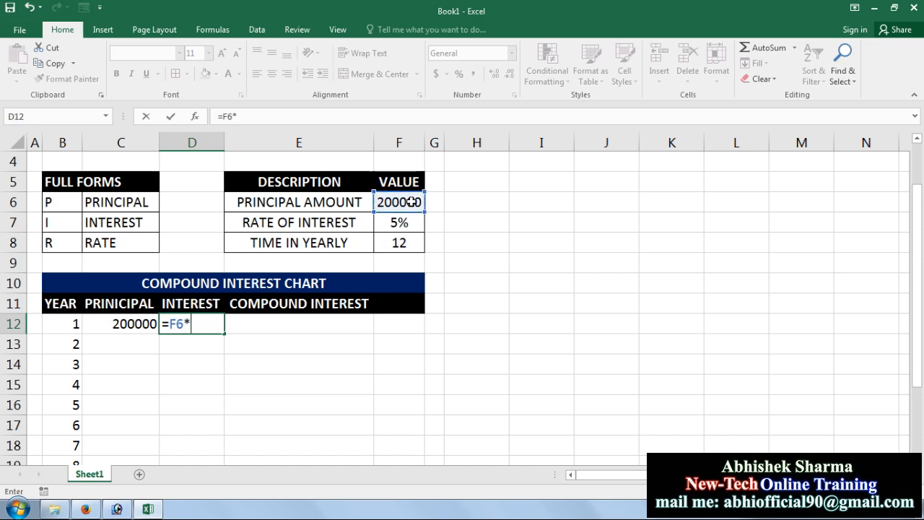
{"action": "left_click", "coordinate": [390, 227]}
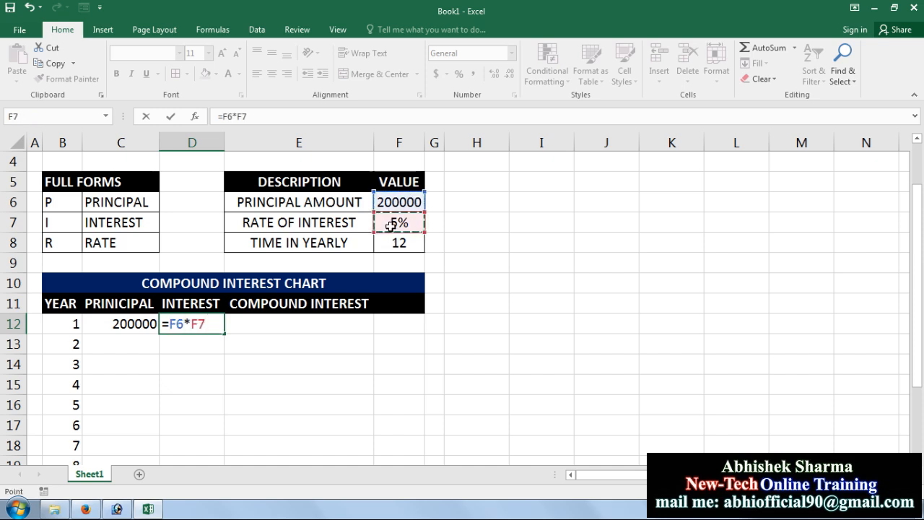
{"action": "key", "text": "Return"}
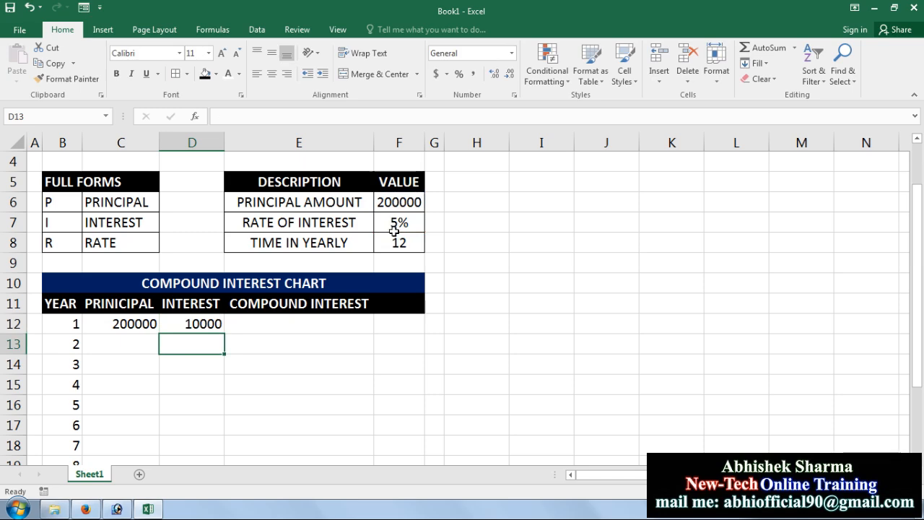
- Calculate the year 1 compound interest in cell E12 as principal plus interest with =C12+D12
{"action": "left_click", "coordinate": [283, 321]}
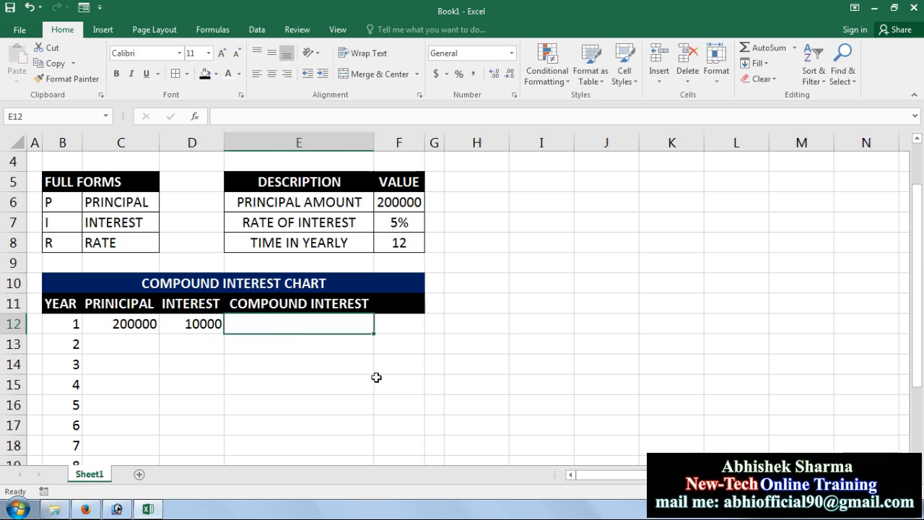
{"action": "type", "text": "="}
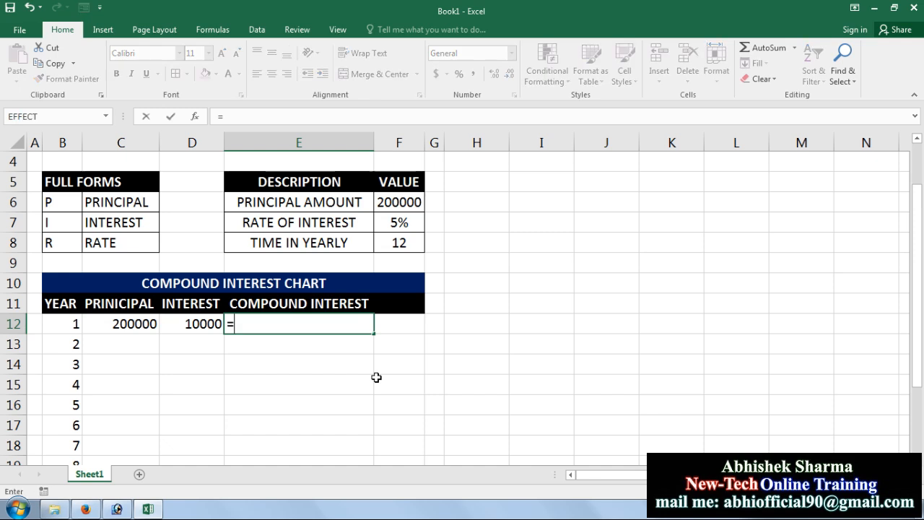
{"action": "left_click", "coordinate": [139, 326]}
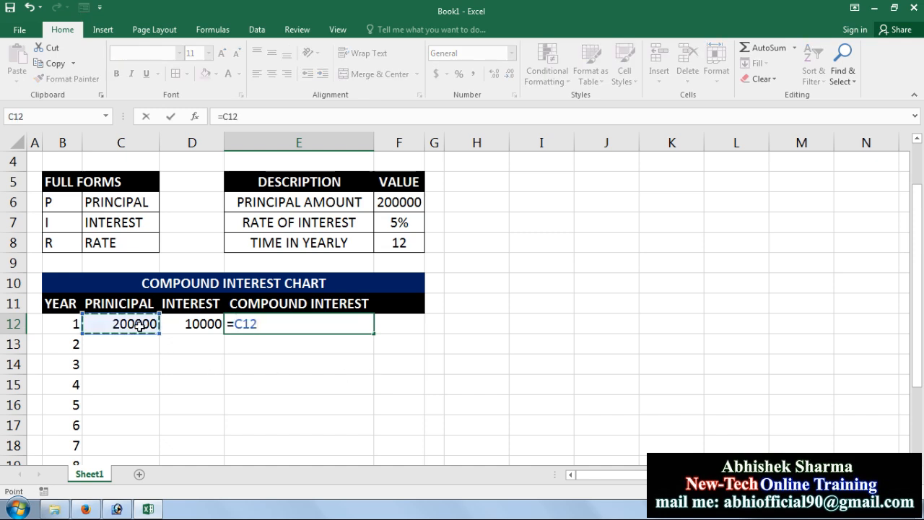
{"action": "type", "text": "+"}
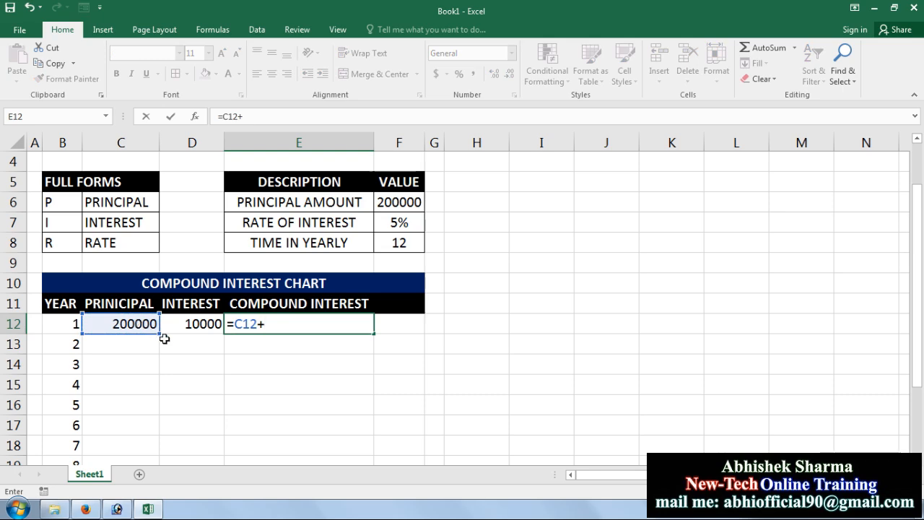
{"action": "left_click", "coordinate": [189, 325]}
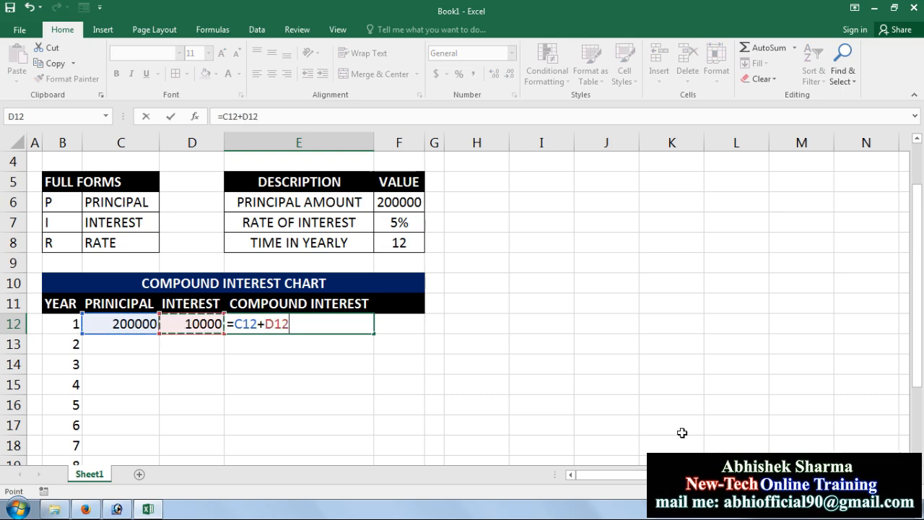
{"action": "key", "text": "Return"}
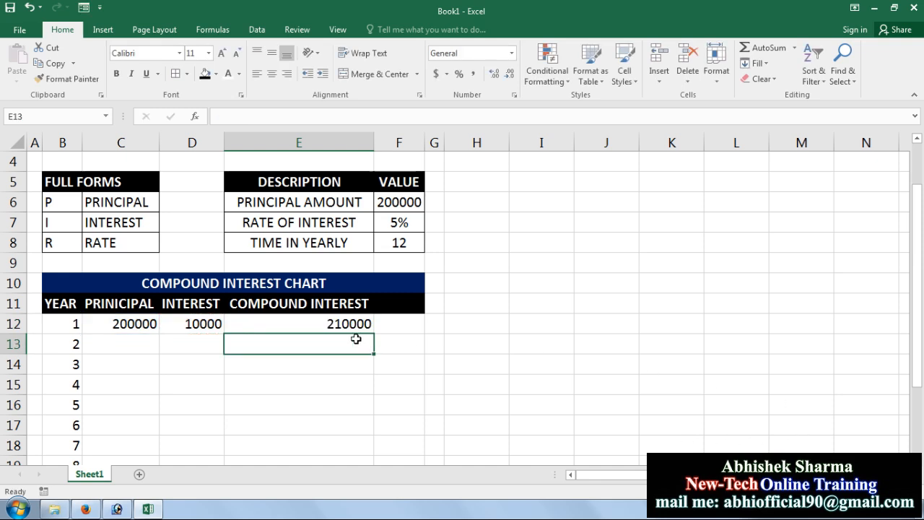
- Enter the heading EOY in cell F11 of the compound interest chart
{"action": "left_click", "coordinate": [333, 325]}
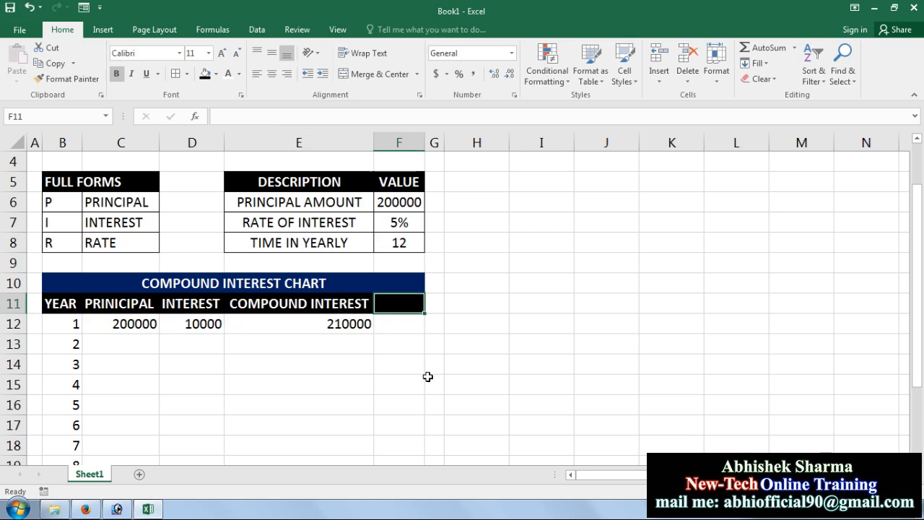
{"action": "type", "text": "EO"}
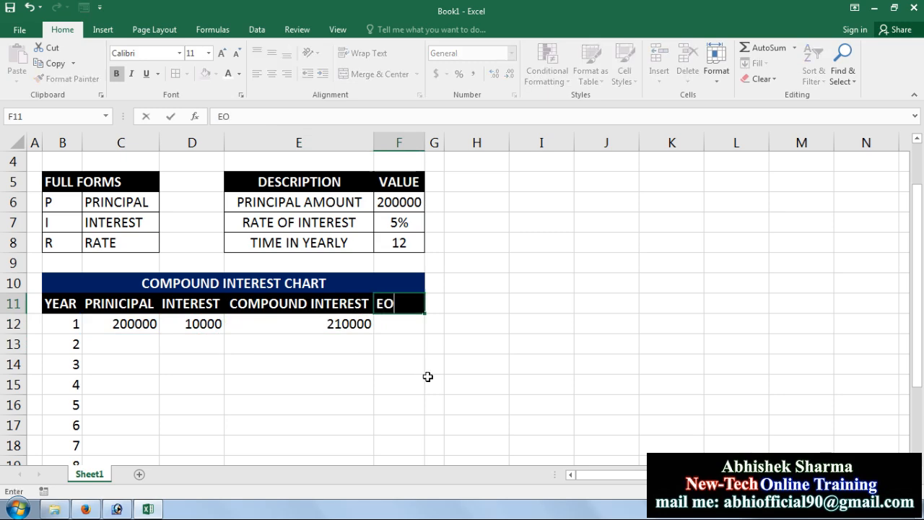
{"action": "type", "text": "Y"}
{"action": "left_click", "coordinate": [427, 376]}
- Carry the year 1 compound interest into the year 2 principal in cell C13 with =E12
{"action": "left_click", "coordinate": [334, 323]}
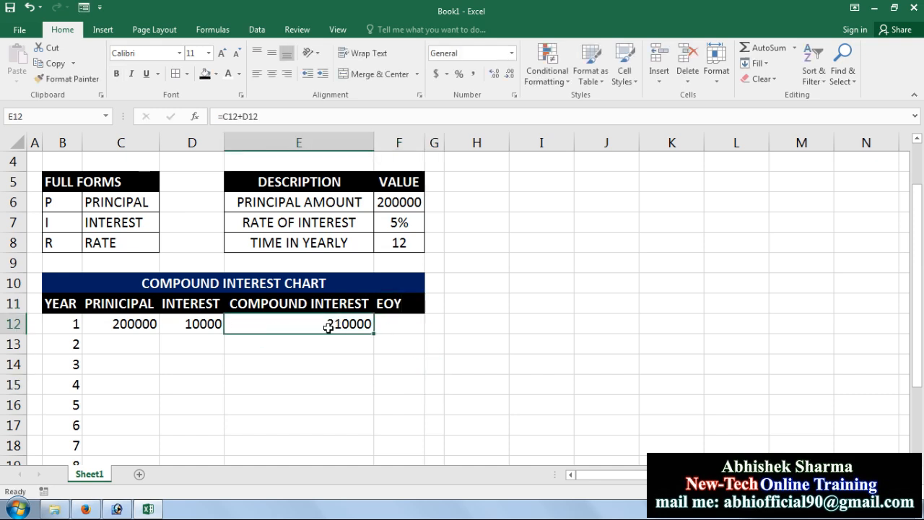
{"action": "left_click", "coordinate": [264, 346]}
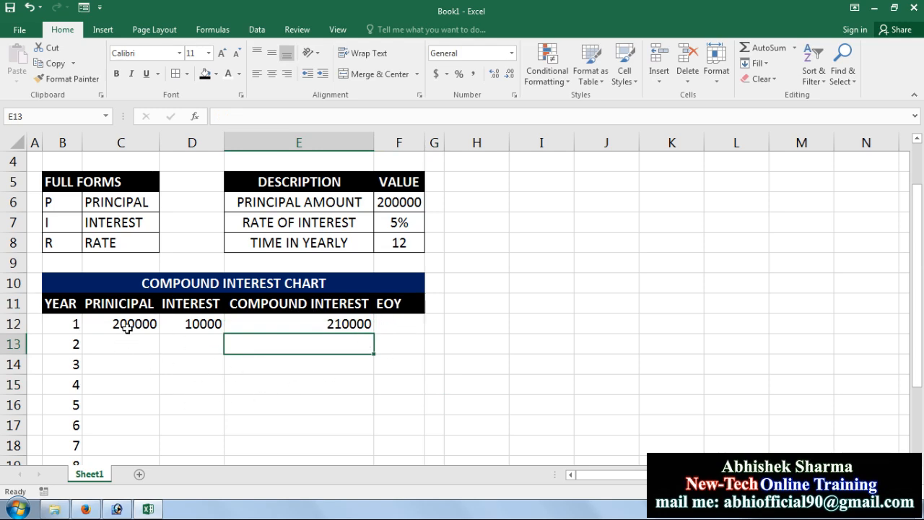
{"action": "left_click", "coordinate": [343, 323]}
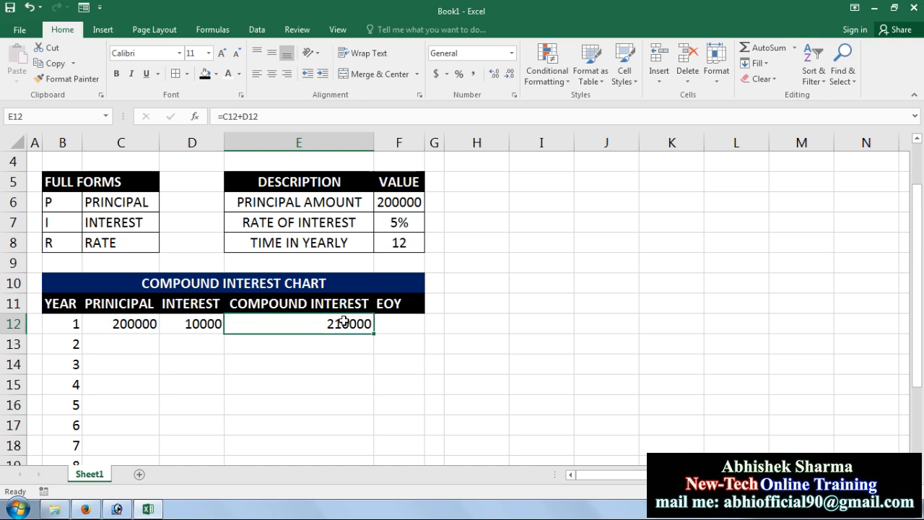
{"action": "left_click", "coordinate": [124, 337]}
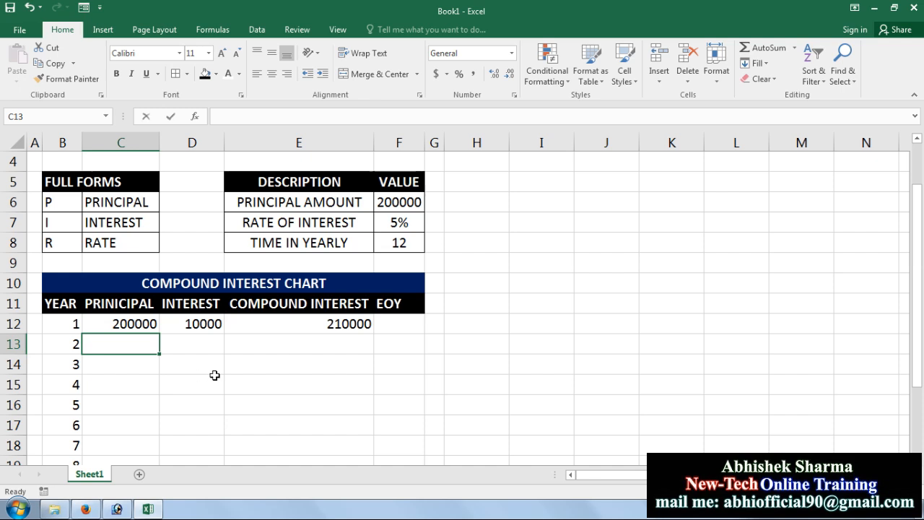
{"action": "type", "text": "="}
{"action": "left_click", "coordinate": [309, 324]}
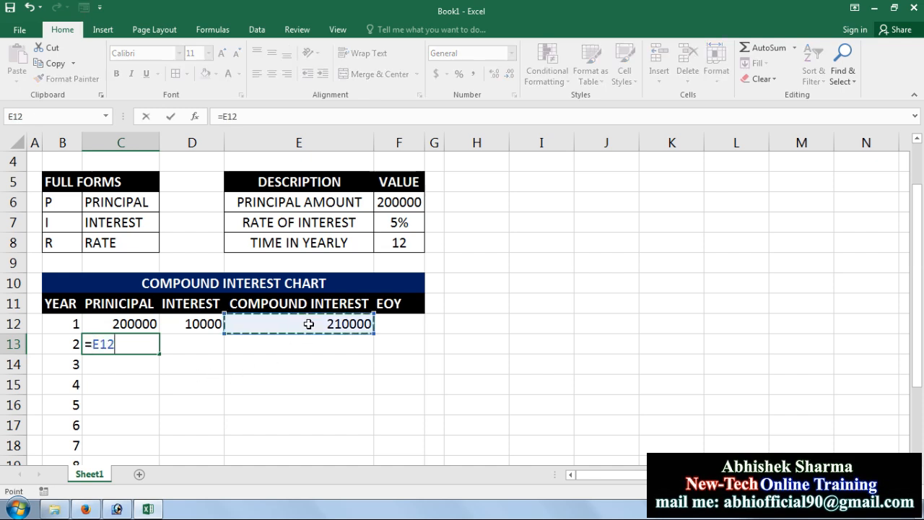
{"action": "key", "text": "Return"}
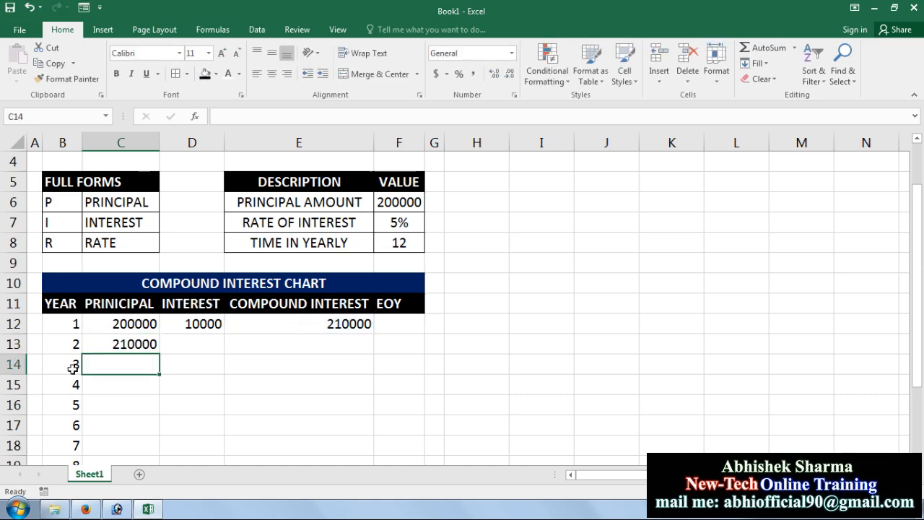
- Calculate the year 2 interest in cell D13 as principal times rate of interest with =C13*F7
{"action": "left_click", "coordinate": [120, 344]}
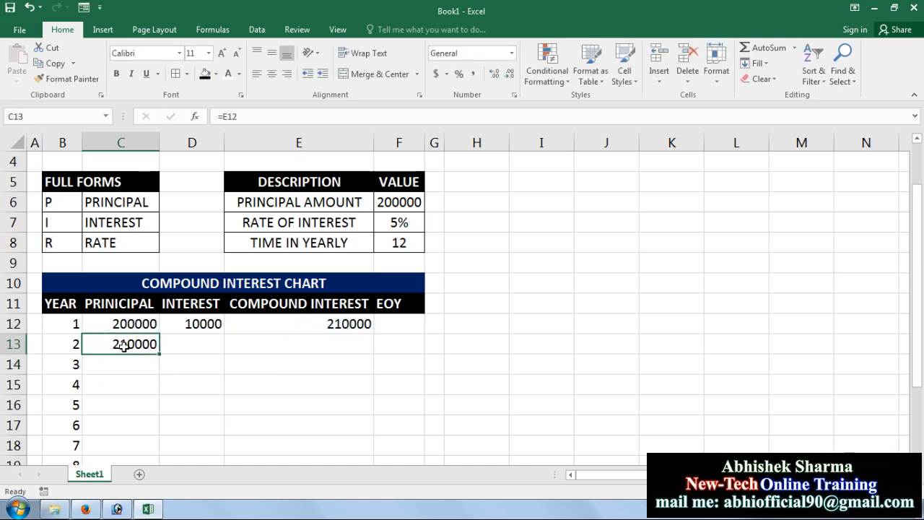
{"action": "left_click", "coordinate": [186, 344]}
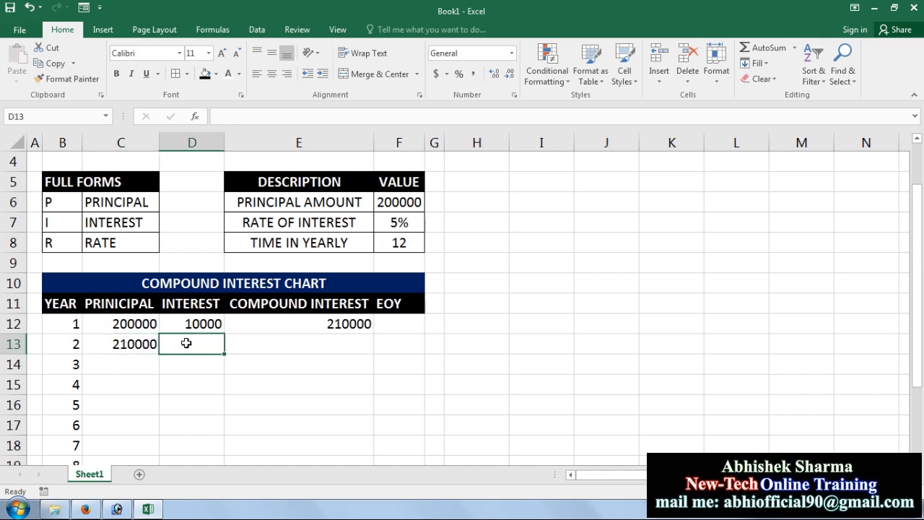
{"action": "type", "text": "="}
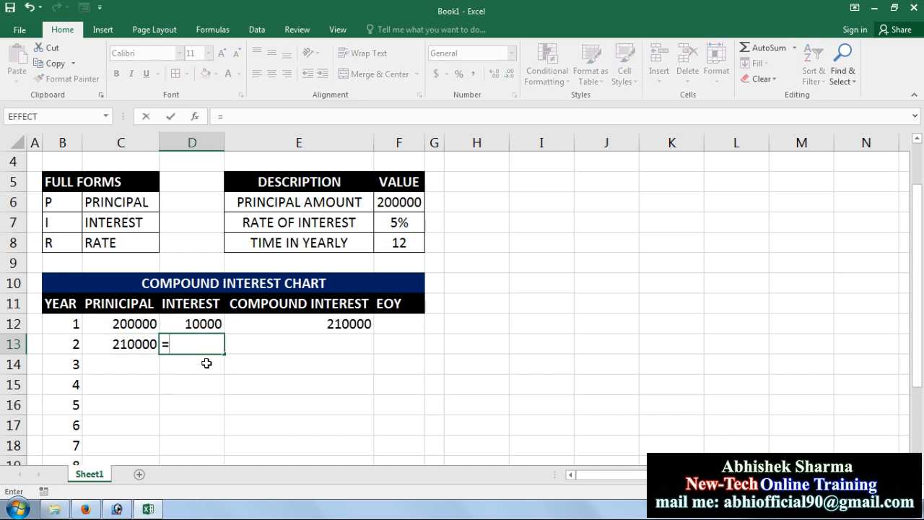
{"action": "left_click", "coordinate": [124, 343]}
{"action": "type", "text": "*"}
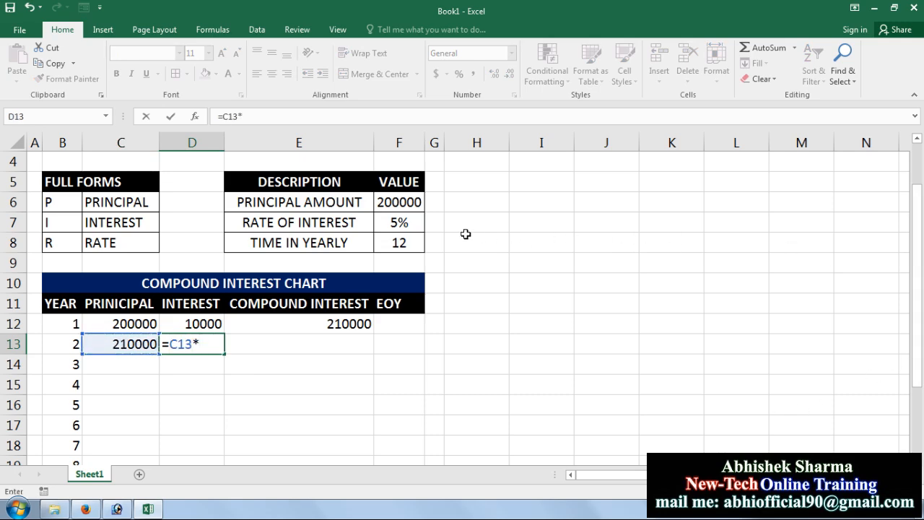
{"action": "left_click", "coordinate": [400, 223]}
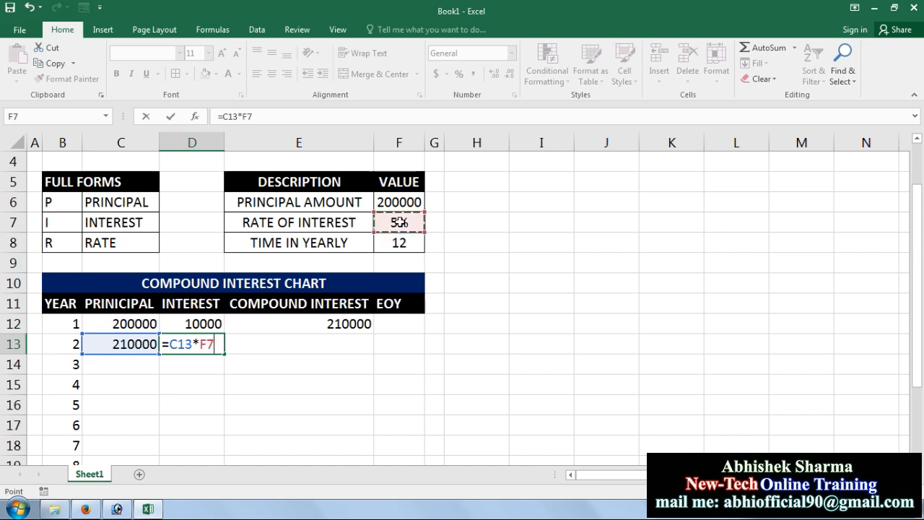
{"action": "key", "text": "Return"}
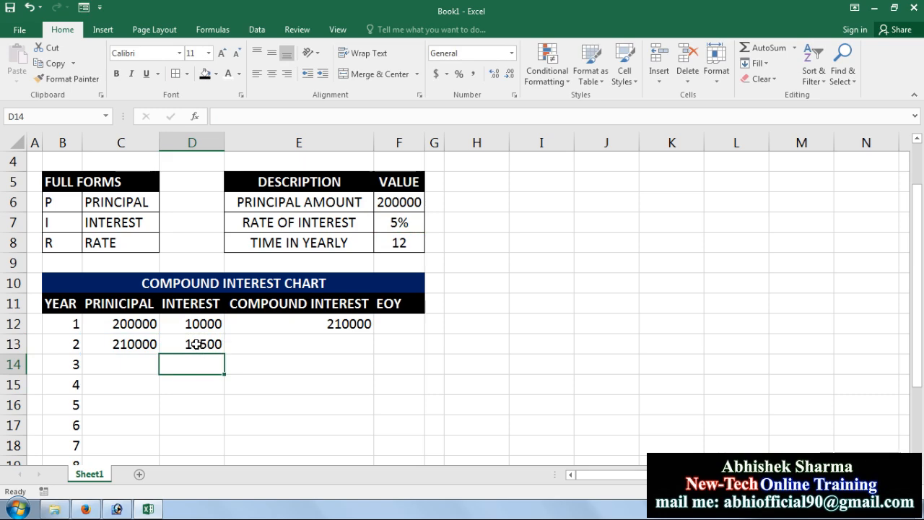
- Calculate the year 2 compound interest in cell E13 as principal plus interest with =C13+D13
{"action": "left_click", "coordinate": [337, 340]}
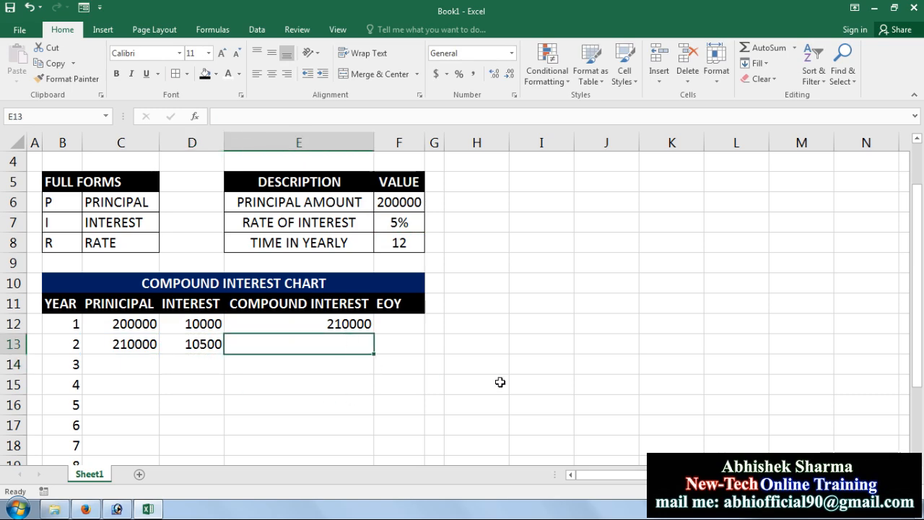
{"action": "type", "text": "="}
{"action": "left_click", "coordinate": [115, 347]}
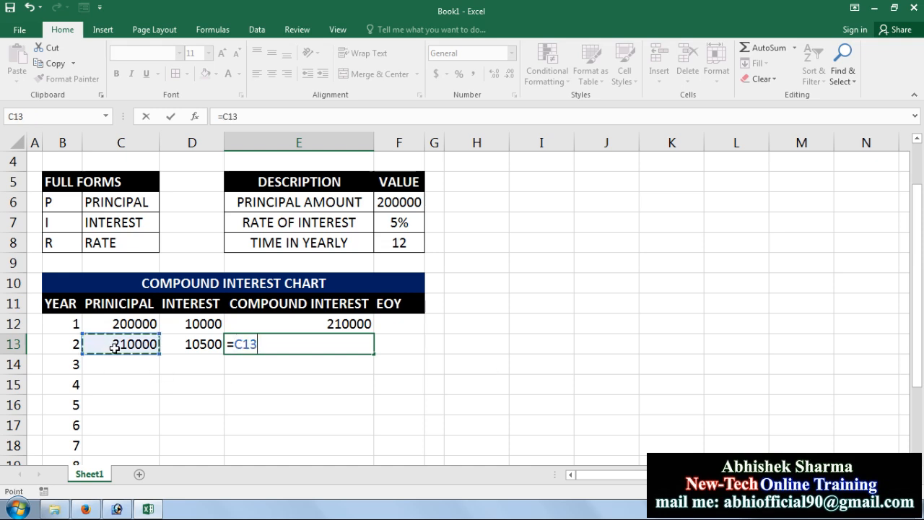
{"action": "type", "text": "+"}
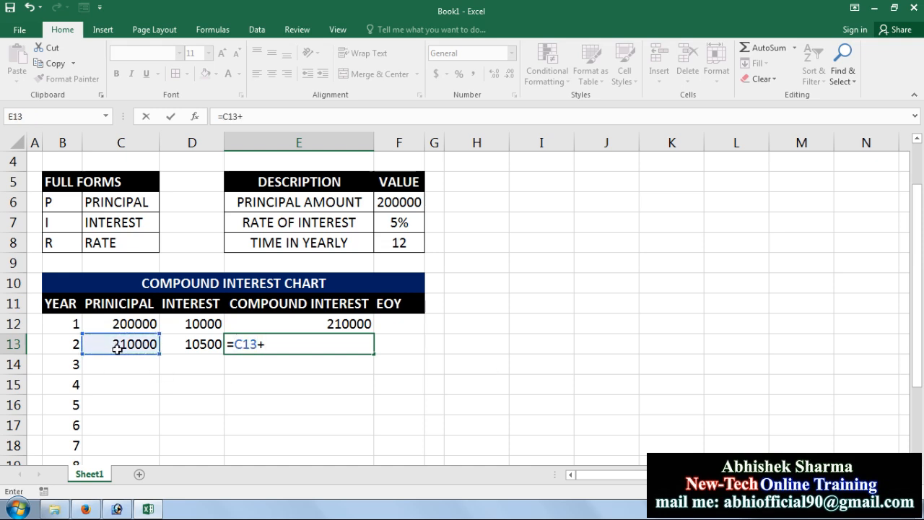
{"action": "left_click", "coordinate": [181, 345]}
{"action": "key", "text": "Return"}
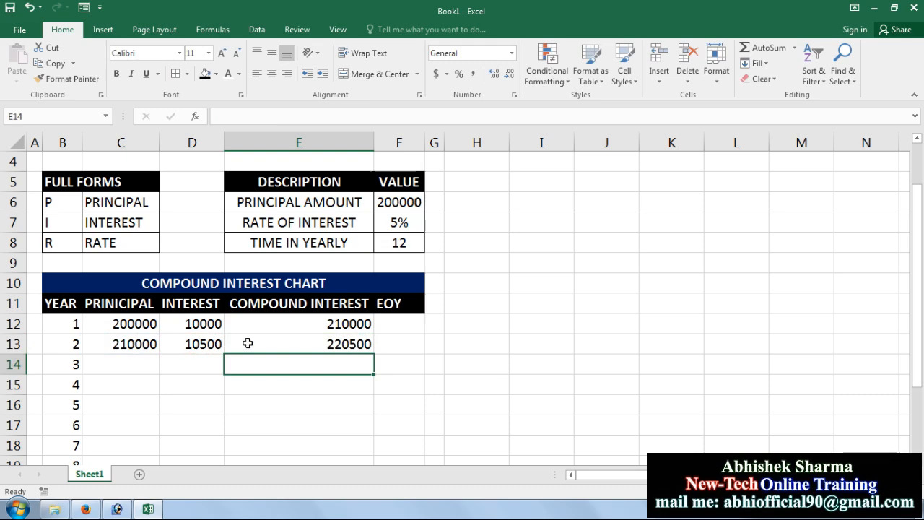
- Clear the year 2 cells C13:F13 and re-enter the principal formula =E12 in cell C13
{"action": "left_click_drag", "start_coordinate": [144, 345], "coordinate": [392, 342]}
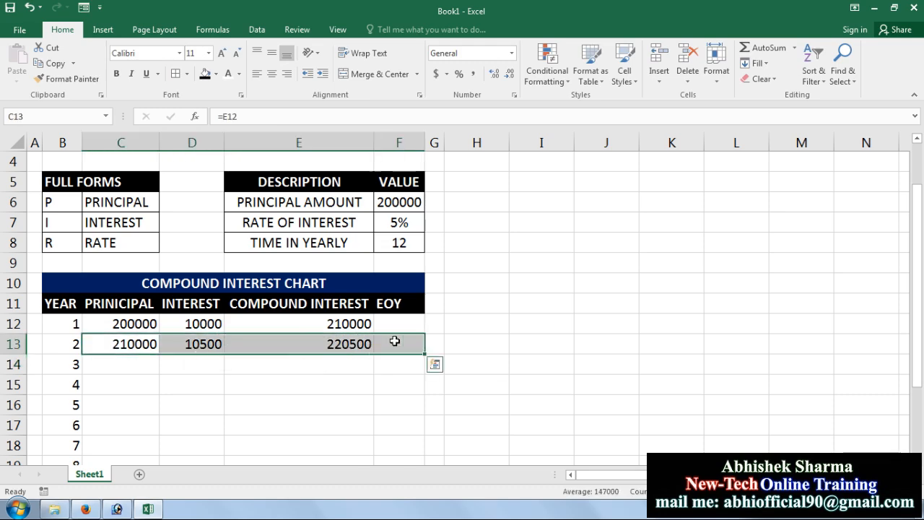
{"action": "key", "text": "Delete"}
{"action": "left_click", "coordinate": [122, 345]}
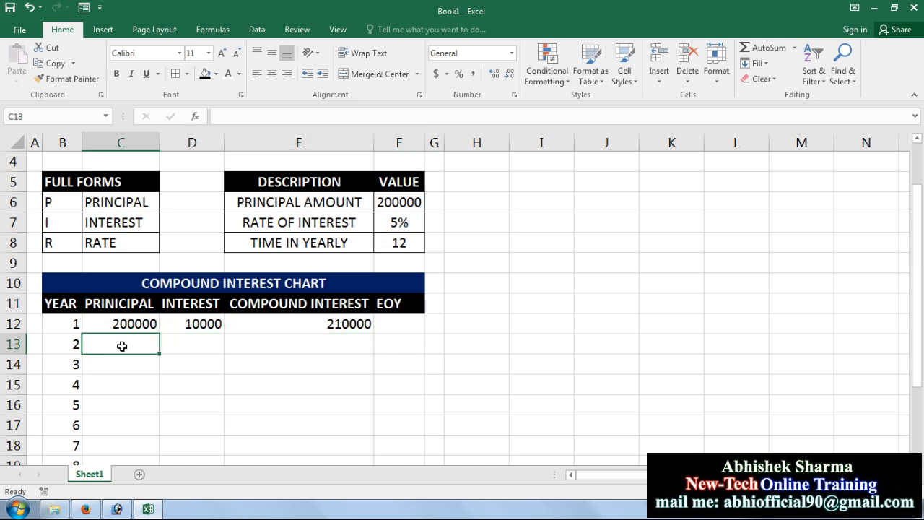
{"action": "type", "text": "="}
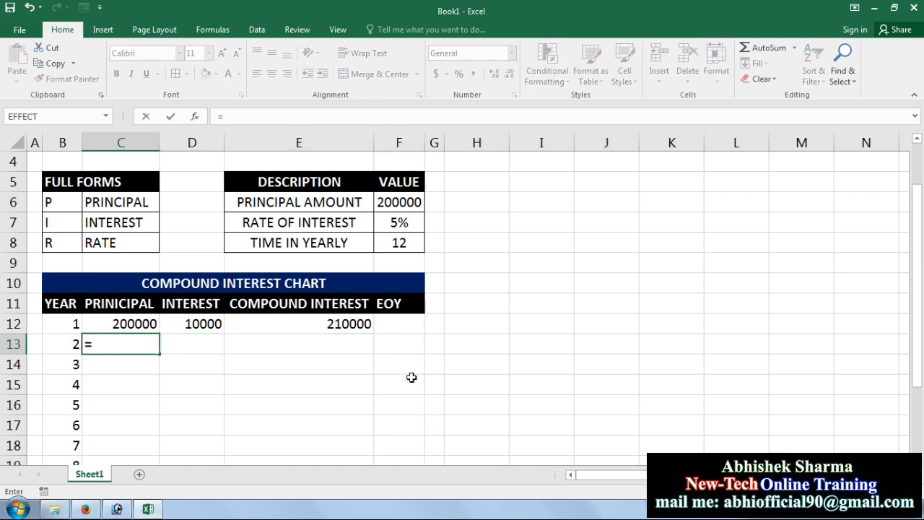
{"action": "left_click", "coordinate": [332, 327]}
{"action": "key", "text": "Return"}
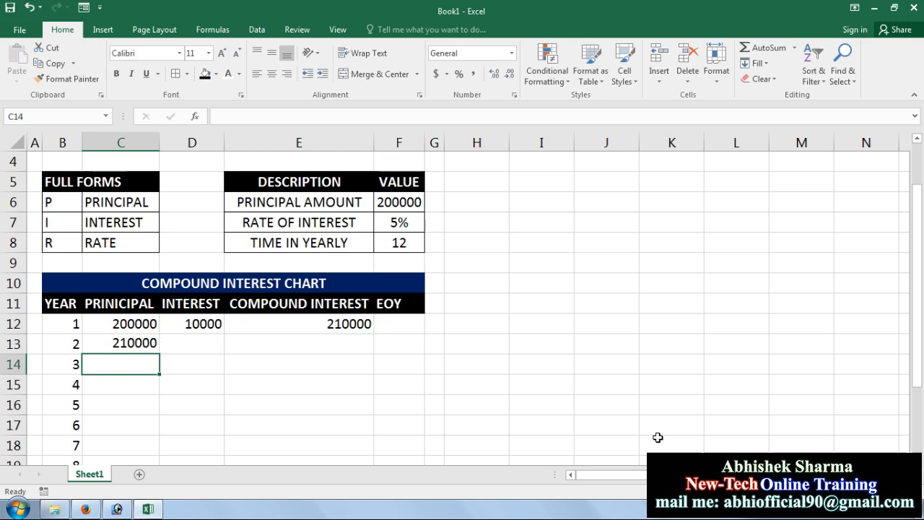
- Re-enter the year 2 interest formula =C13*F7 in cell D13
{"action": "left_click", "coordinate": [197, 349]}
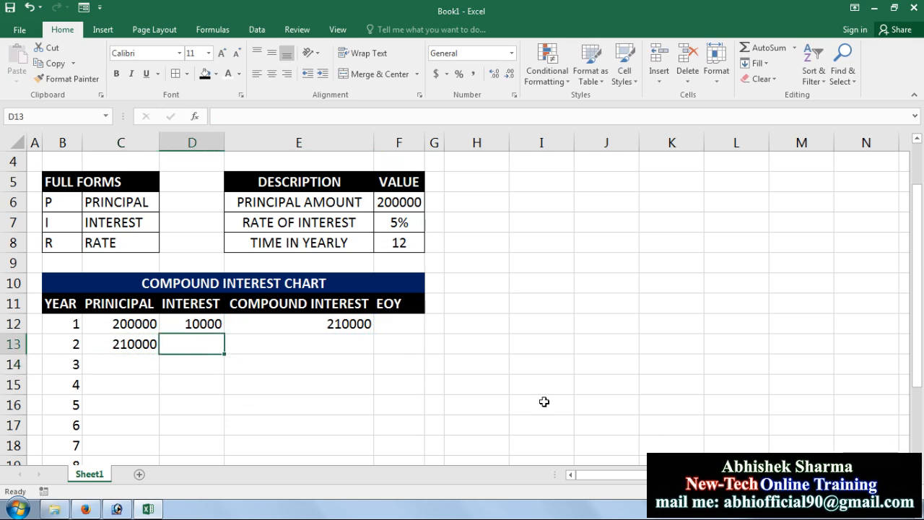
{"action": "type", "text": "="}
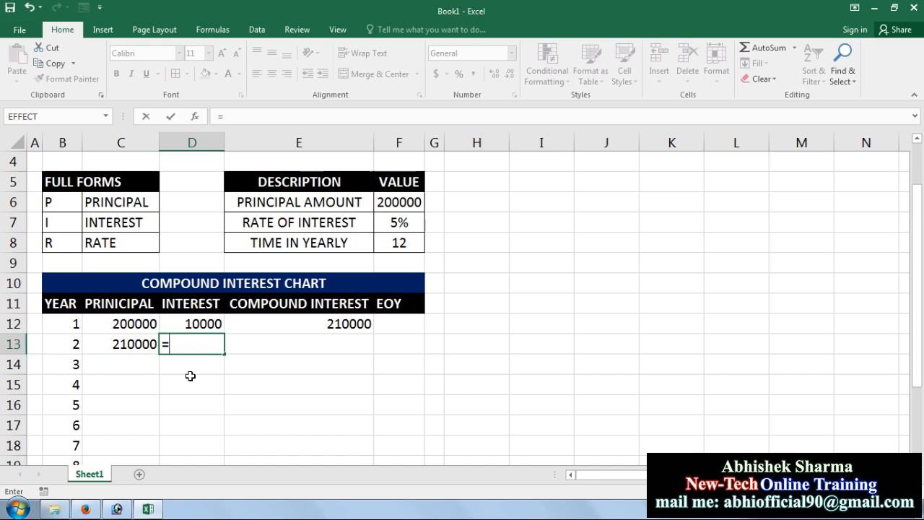
{"action": "left_click", "coordinate": [135, 346]}
{"action": "type", "text": "*"}
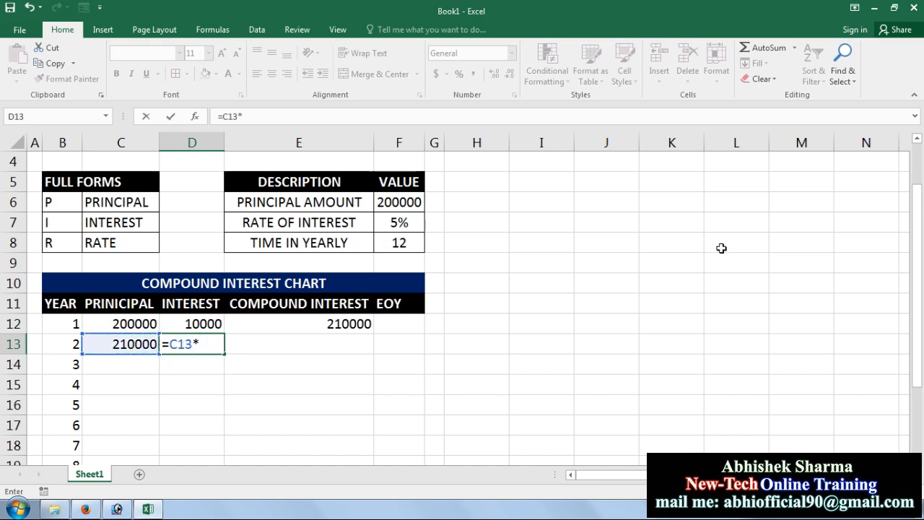
{"action": "left_click", "coordinate": [402, 222]}
{"action": "key", "text": "Return"}
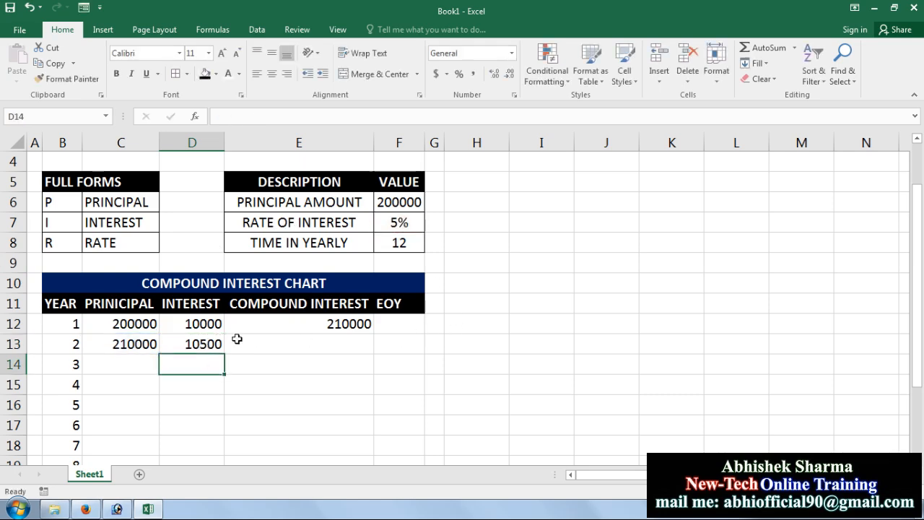
- Re-enter the year 2 compound interest formula =C13+D13 in cell E13
{"action": "left_click", "coordinate": [289, 345]}
{"action": "type", "text": "="}
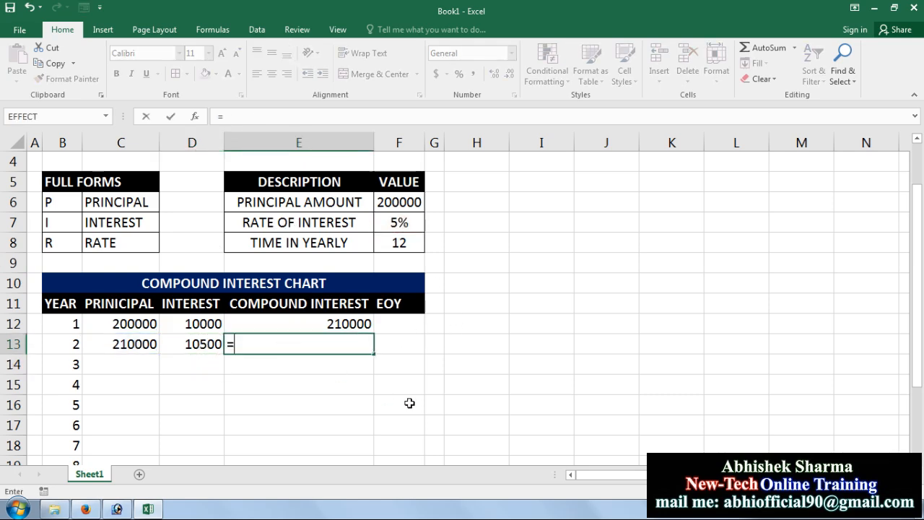
{"action": "left_click", "coordinate": [126, 345]}
{"action": "type", "text": "+"}
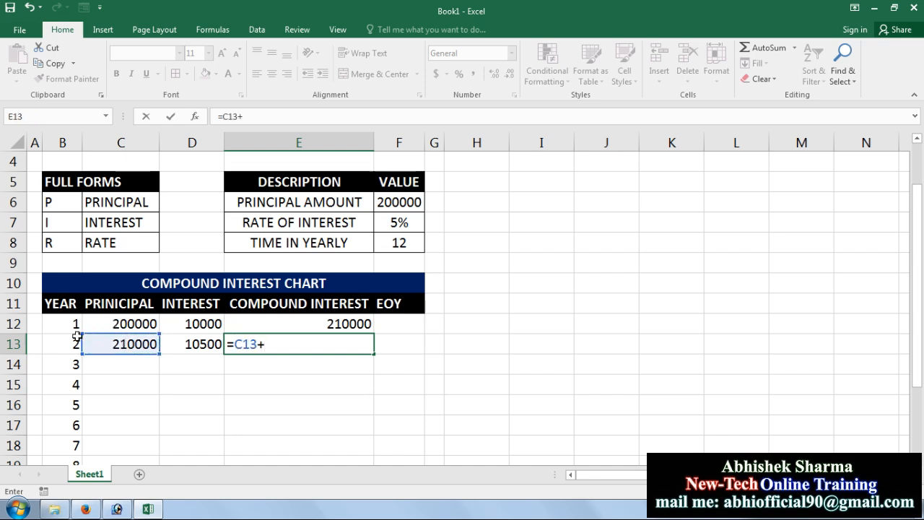
{"action": "left_click", "coordinate": [178, 345]}
{"action": "key", "text": "Return"}
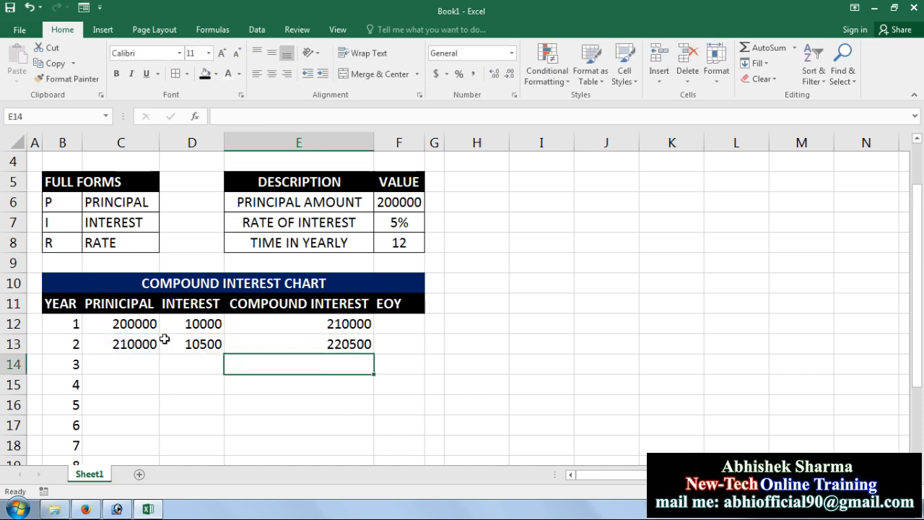
- Try to fill the year 2 formulas in C13:E13 down through row 19, and undo the fill
{"action": "left_click_drag", "start_coordinate": [125, 346], "coordinate": [289, 344]}
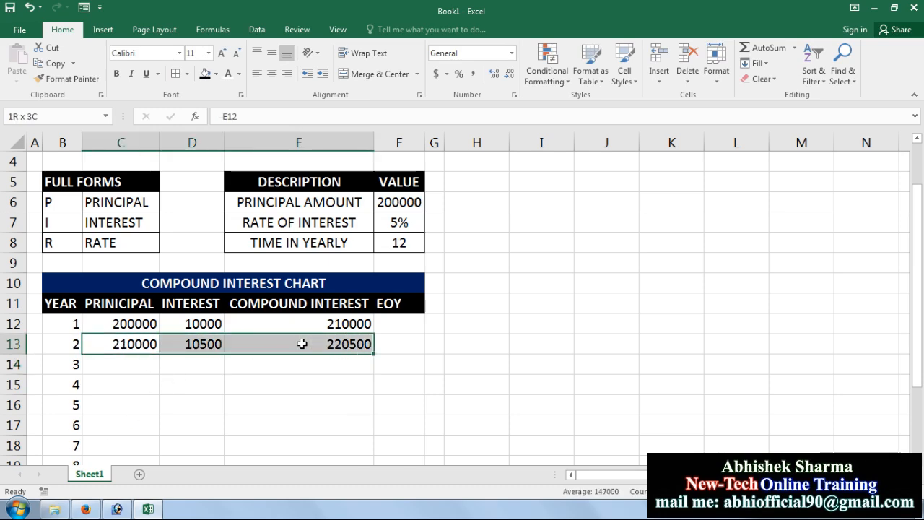
{"action": "left_click_drag", "start_coordinate": [374, 355], "coordinate": [368, 436]}
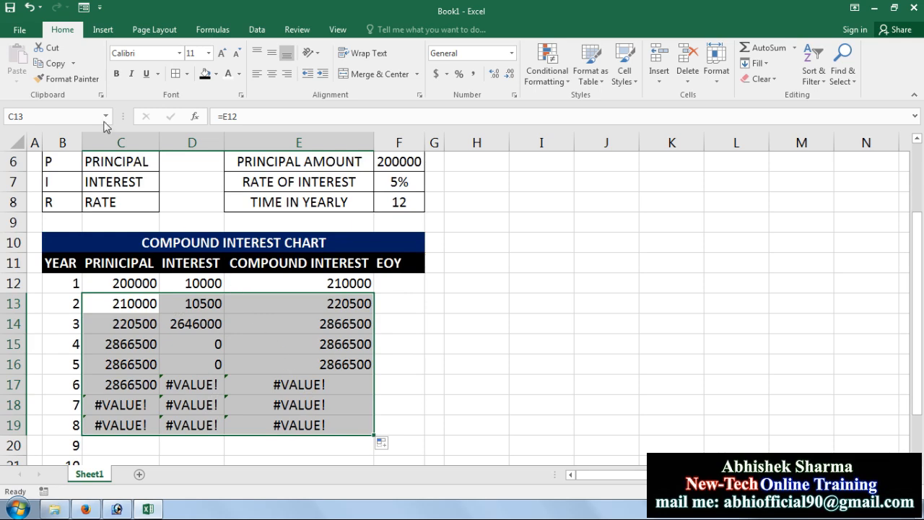
{"action": "left_click", "coordinate": [29, 7]}
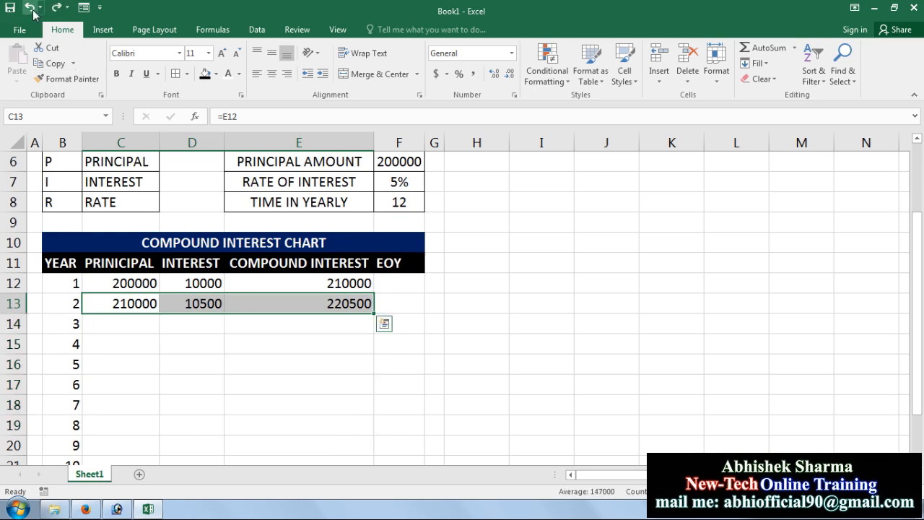
- Check the year 2 formulas and fill C13:E13 down through year 6 in row 17
{"action": "left_click", "coordinate": [286, 306]}
{"action": "left_click", "coordinate": [306, 379]}
{"action": "left_click", "coordinate": [202, 304]}
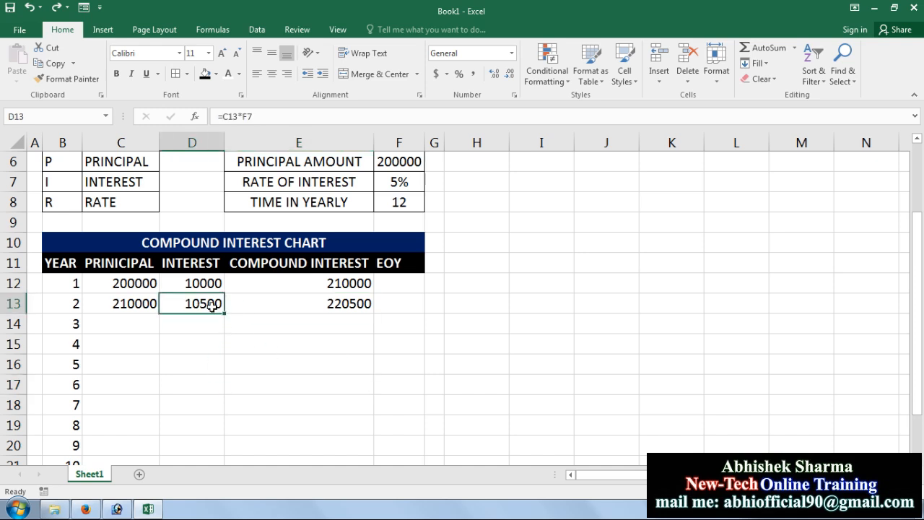
{"action": "left_click", "coordinate": [125, 306]}
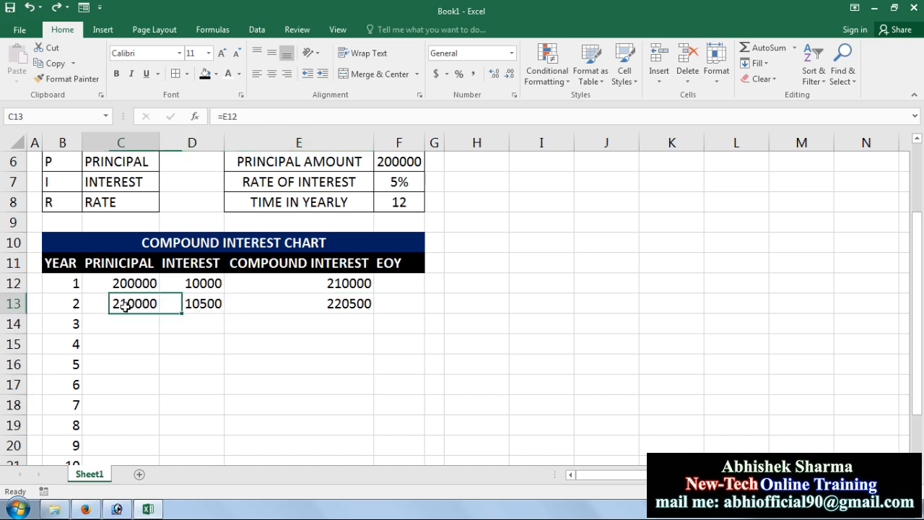
{"action": "left_click", "coordinate": [194, 306]}
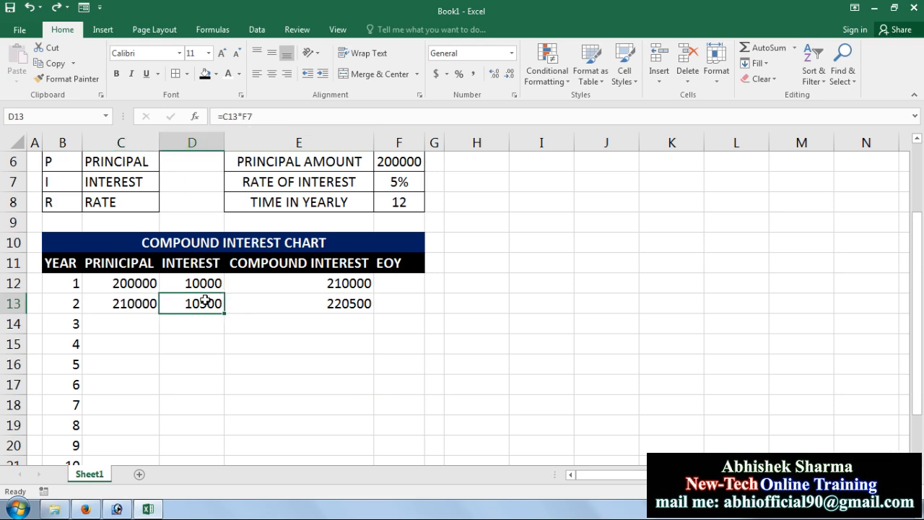
{"action": "double_click", "coordinate": [205, 302]}
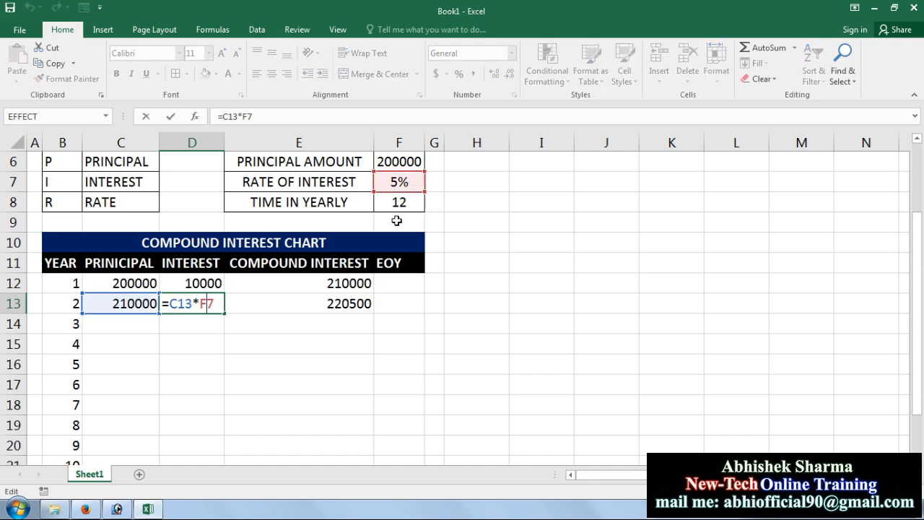
{"action": "left_click", "coordinate": [337, 317]}
{"action": "left_click_drag", "start_coordinate": [339, 302], "coordinate": [148, 303]}
{"action": "left_click_drag", "start_coordinate": [374, 313], "coordinate": [372, 390]}
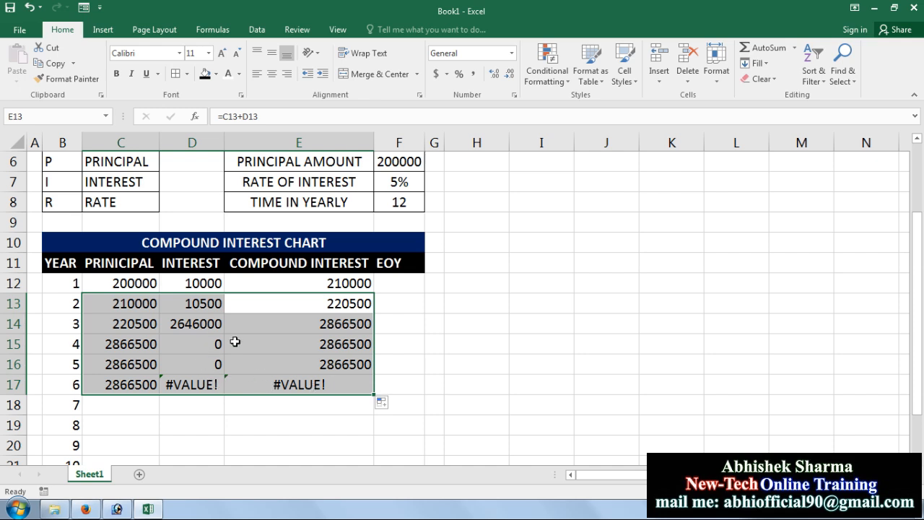
- Examine the interest formulas in cells D13 to D15 and compare which rate cell each one references
{"action": "left_click", "coordinate": [193, 324]}
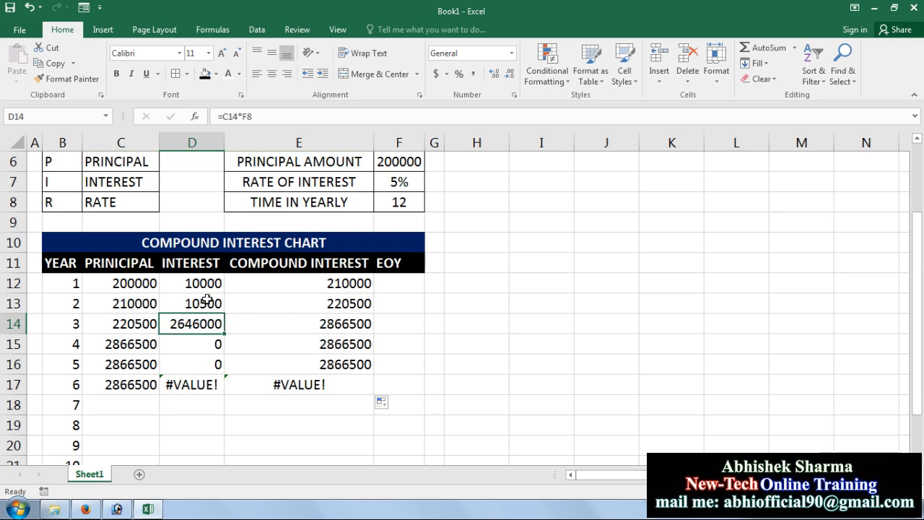
{"action": "left_click", "coordinate": [208, 303]}
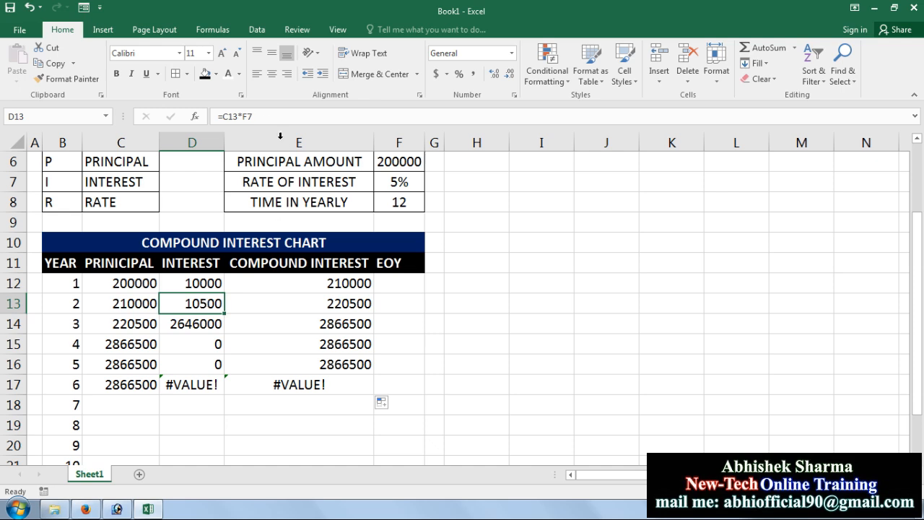
{"action": "left_click", "coordinate": [253, 116]}
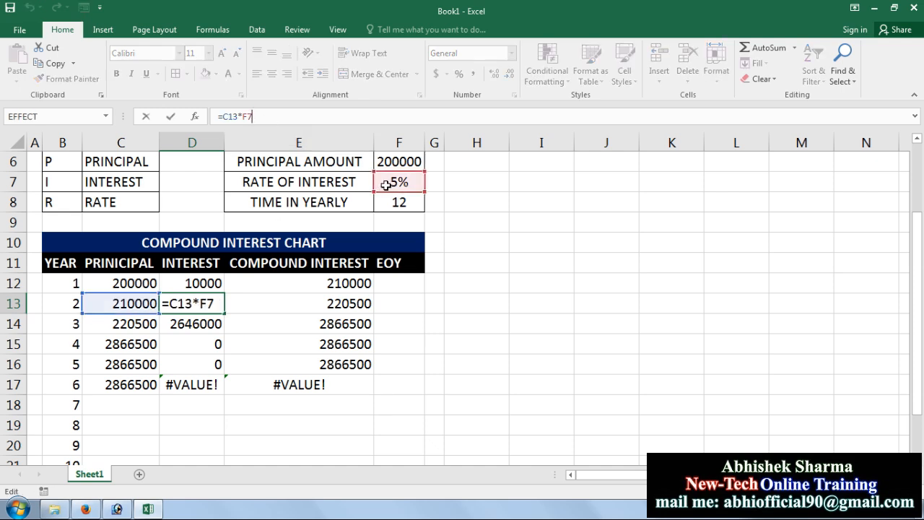
{"action": "left_click", "coordinate": [211, 326]}
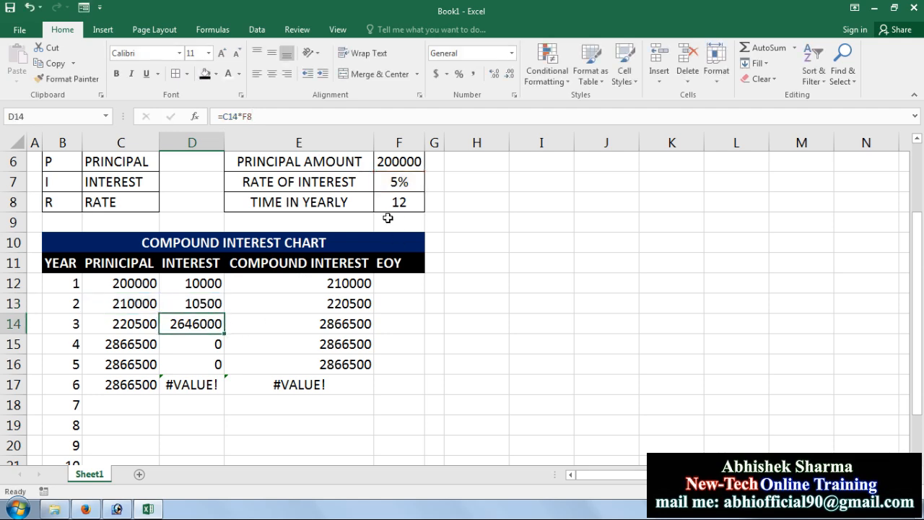
{"action": "double_click", "coordinate": [206, 325]}
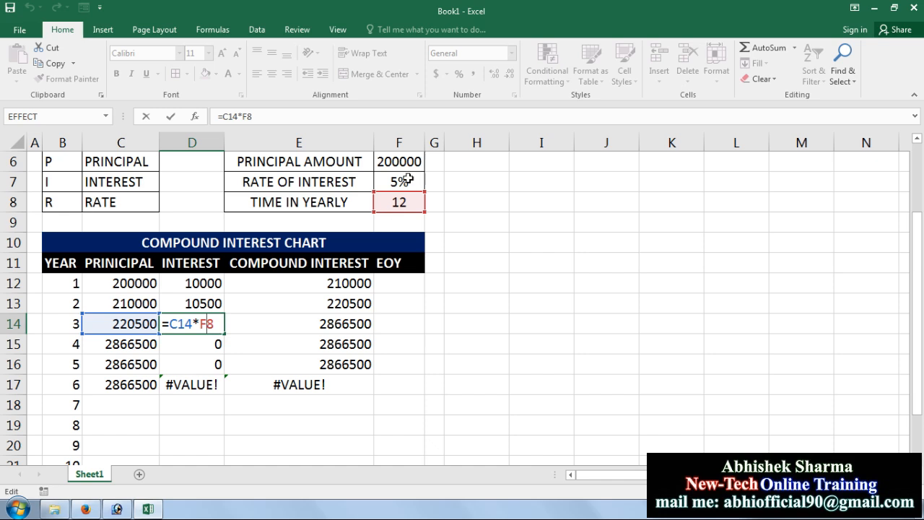
{"action": "left_click", "coordinate": [219, 345]}
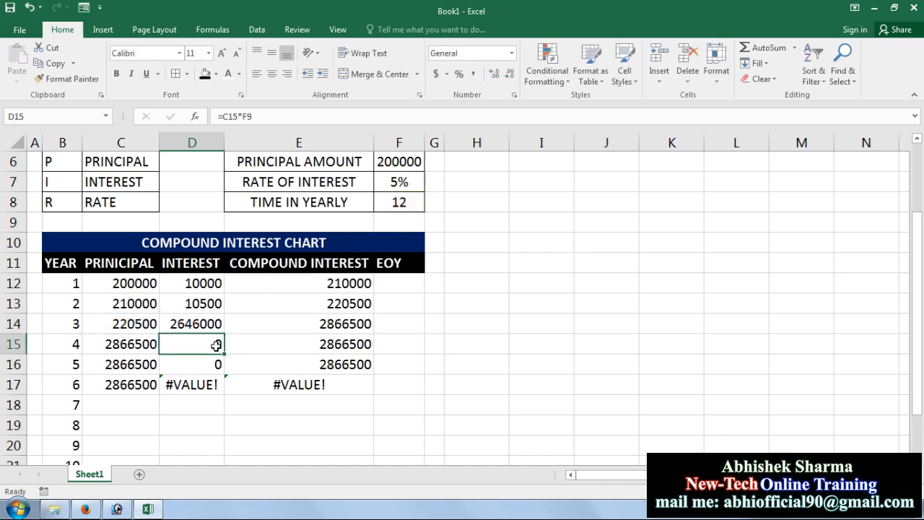
- Check the rate reference in D15 and make the rate absolute in the year 2 interest formula in D13: =C13*$F$7
{"action": "double_click", "coordinate": [218, 344]}
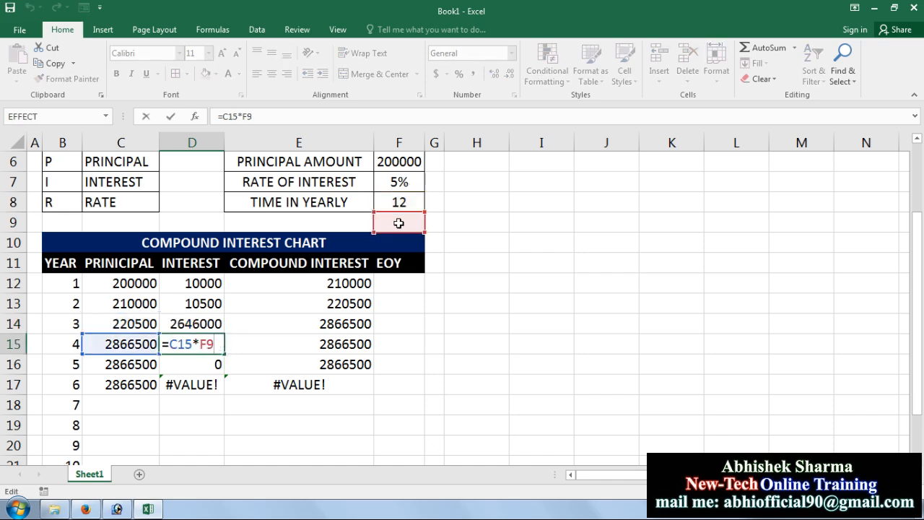
{"action": "left_click", "coordinate": [200, 304]}
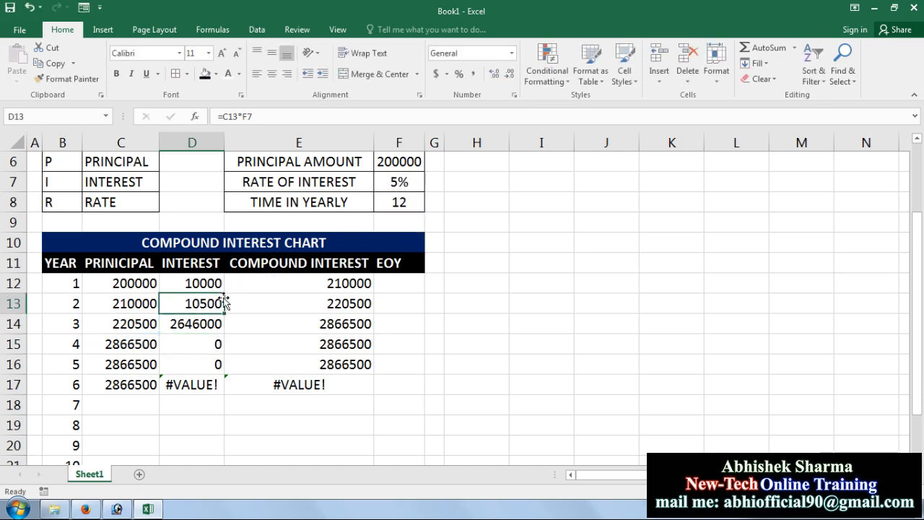
{"action": "left_click", "coordinate": [252, 116]}
{"action": "left_click", "coordinate": [245, 116]}
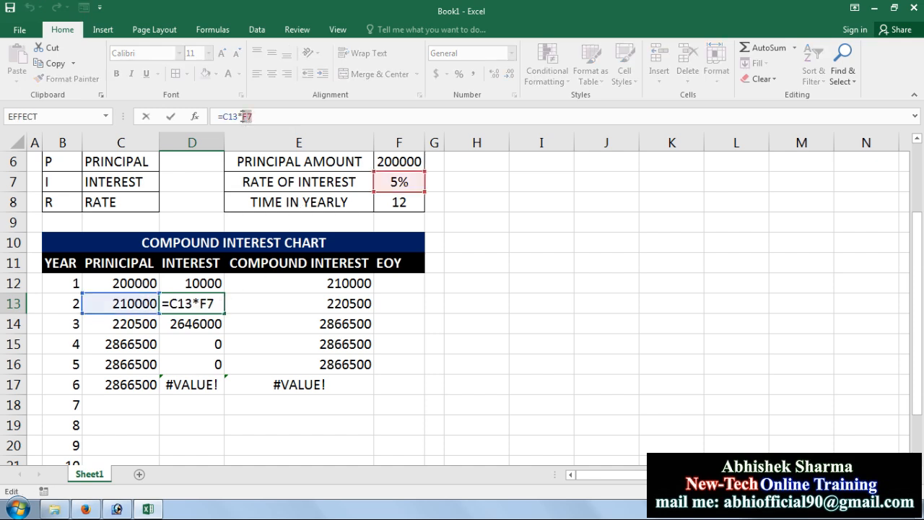
{"action": "left_click", "coordinate": [246, 118]}
{"action": "left_click", "coordinate": [244, 117]}
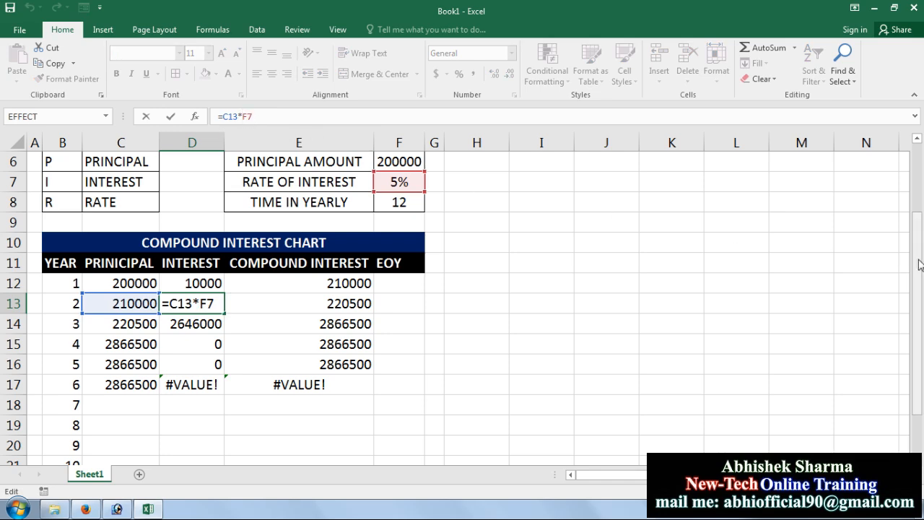
{"action": "type", "text": "$"}
{"action": "key", "text": "Right"}
{"action": "type", "text": "$"}
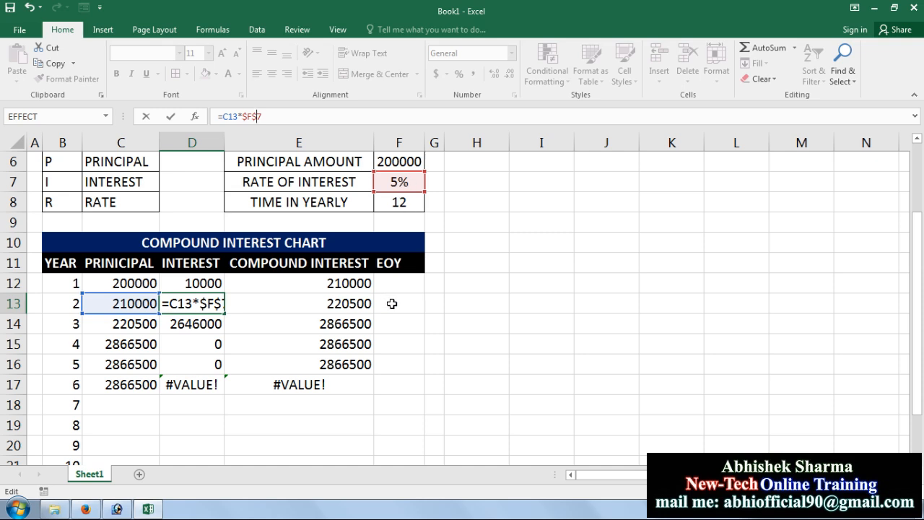
- Fill the year 2 formulas in C13:E13 down through year 12 in row 23
{"action": "left_click", "coordinate": [325, 305]}
{"action": "mouse_move", "coordinate": [131, 303]}
{"action": "left_mouse_down"}
{"action": "mouse_move", "coordinate": [282, 303]}
{"action": "mouse_move", "coordinate": [374, 315]}
{"action": "mouse_move", "coordinate": [374, 452]}
{"action": "mouse_move", "coordinate": [370, 443]}
{"action": "left_mouse_up"}
{"action": "left_click", "coordinate": [599, 199]}
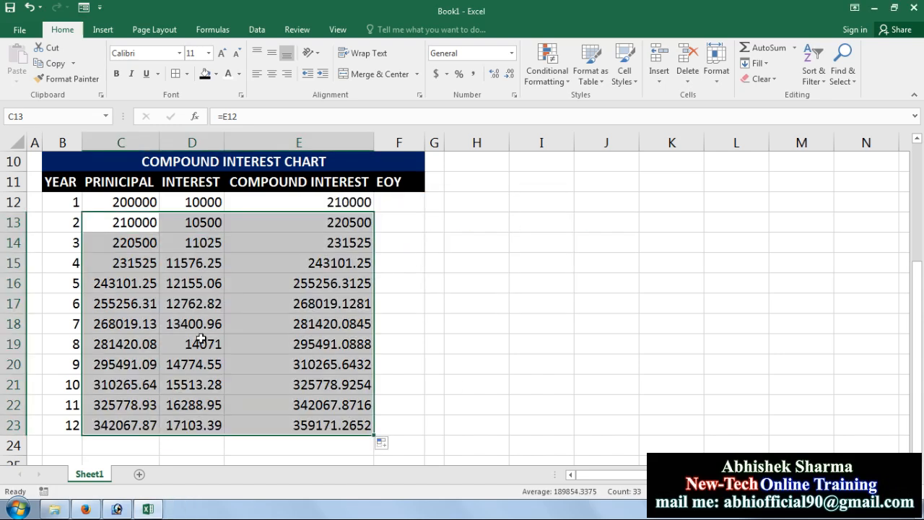
{"action": "left_click", "coordinate": [478, 401]}
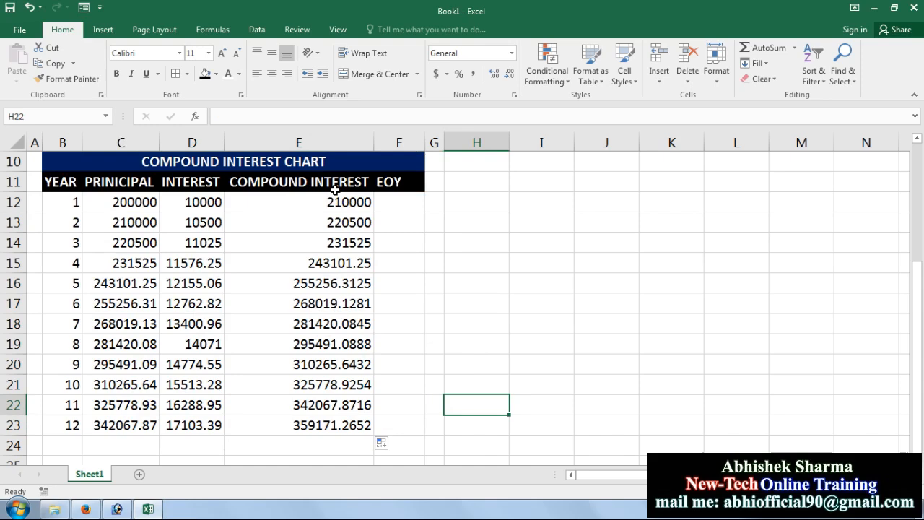
- Try to merge and centre the COMPOUND INTEREST and EOY header cells E11:F11, and undo the merge
{"action": "left_click_drag", "start_coordinate": [360, 425], "coordinate": [74, 184]}
{"action": "left_click_drag", "start_coordinate": [396, 181], "coordinate": [336, 180]}
{"action": "left_click", "coordinate": [377, 75]}
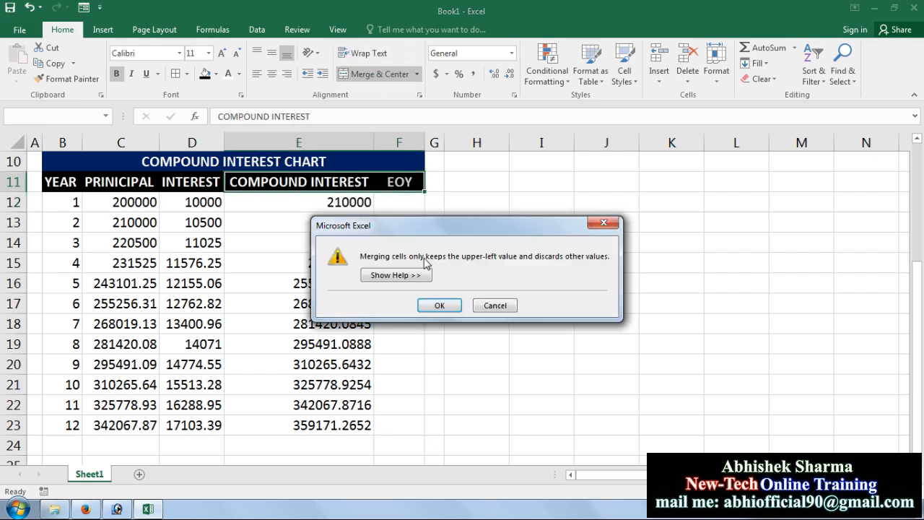
{"action": "left_click", "coordinate": [448, 308]}
{"action": "left_click", "coordinate": [467, 273]}
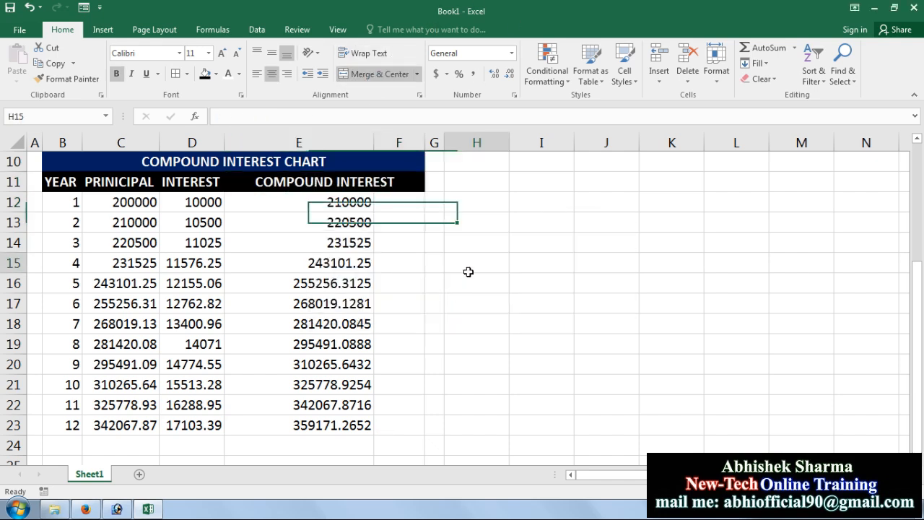
{"action": "left_click", "coordinate": [381, 421]}
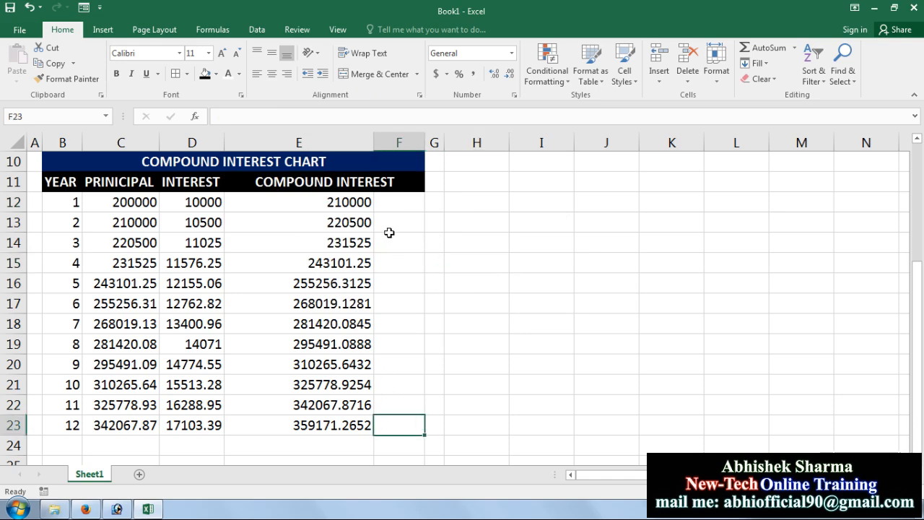
{"action": "left_click_drag", "start_coordinate": [354, 423], "coordinate": [154, 271]}
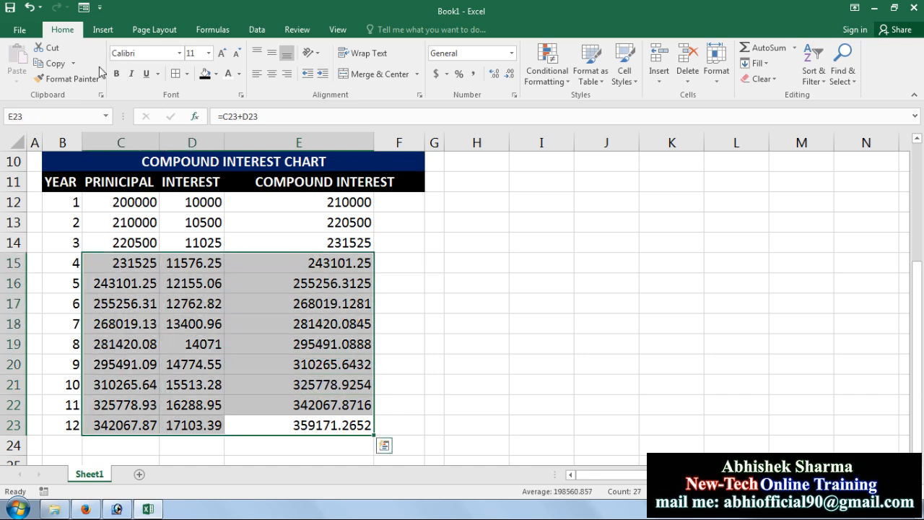
{"action": "left_click", "coordinate": [29, 7]}
{"action": "left_click", "coordinate": [400, 263]}
- Enter FIRST and SECOND as the EOY labels for years 1 and 2 in cells F12 and F13
{"action": "left_click", "coordinate": [397, 205]}
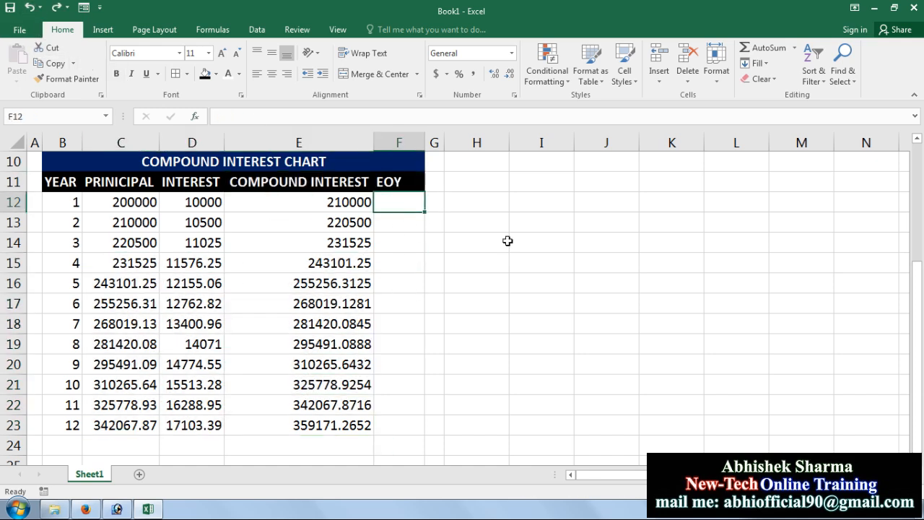
{"action": "type", "text": "FIRST"}
{"action": "key", "text": "Return"}
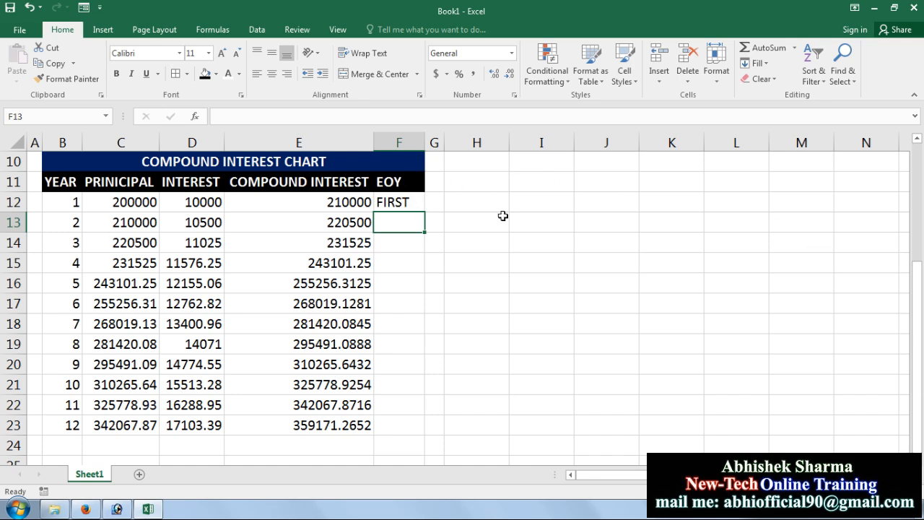
{"action": "type", "text": "SECO"}
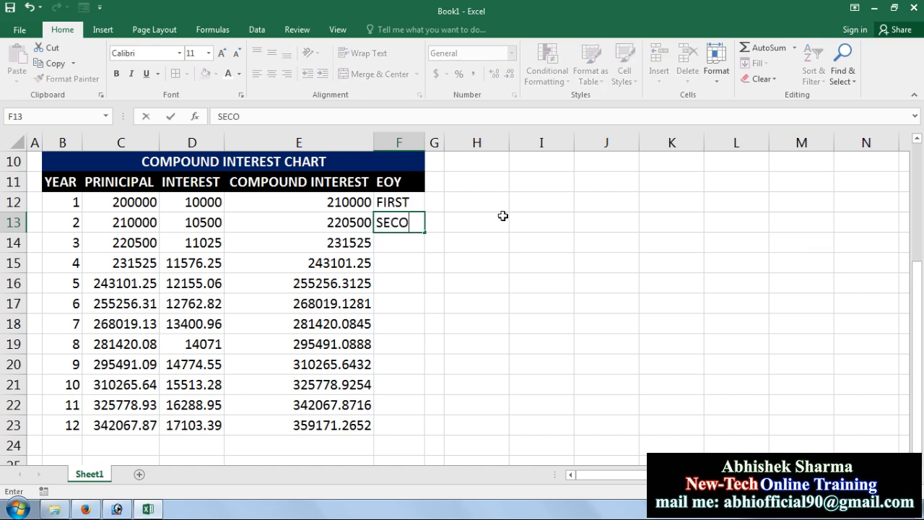
{"action": "type", "text": "ND"}
{"action": "key", "text": "Return"}
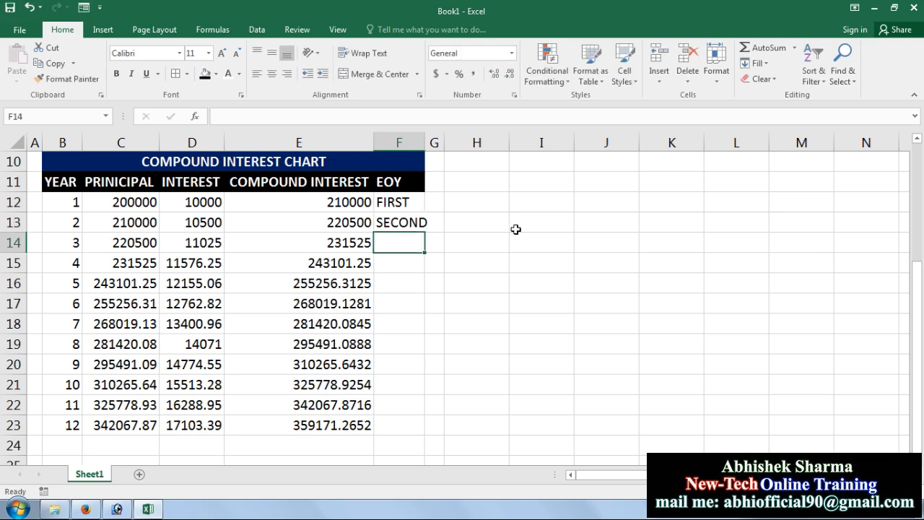
- Try to extend the EOY labels from F12:F13 down to F14, and clear cells F12:F14
{"action": "left_click", "coordinate": [410, 202]}
{"action": "left_click_drag", "start_coordinate": [410, 202], "coordinate": [423, 250]}
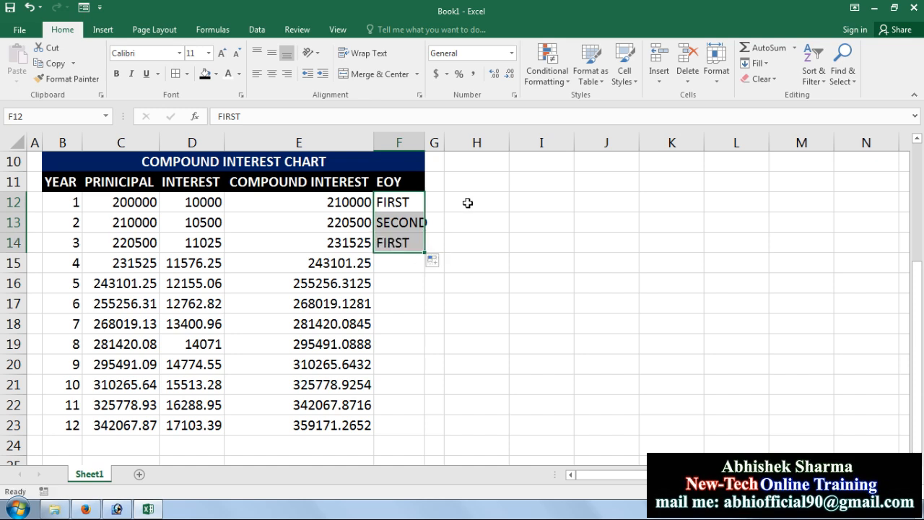
{"action": "left_click", "coordinate": [470, 202]}
{"action": "left_click_drag", "start_coordinate": [404, 205], "coordinate": [401, 243]}
{"action": "key", "text": "Delete"}
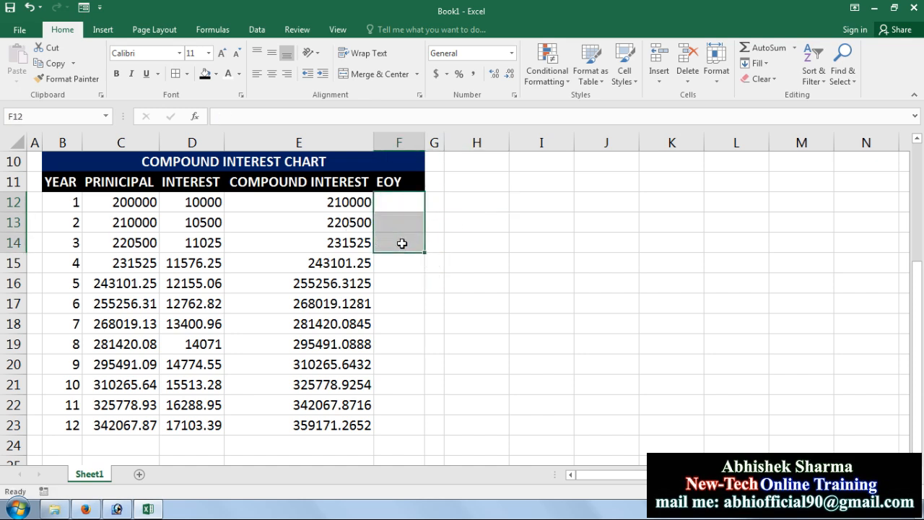
- Enter 1 YEAR and 2 YEAR in F12:F13, accept the suggested labels through 12 YEAR in F23, and autofit column F
{"action": "left_click", "coordinate": [397, 207]}
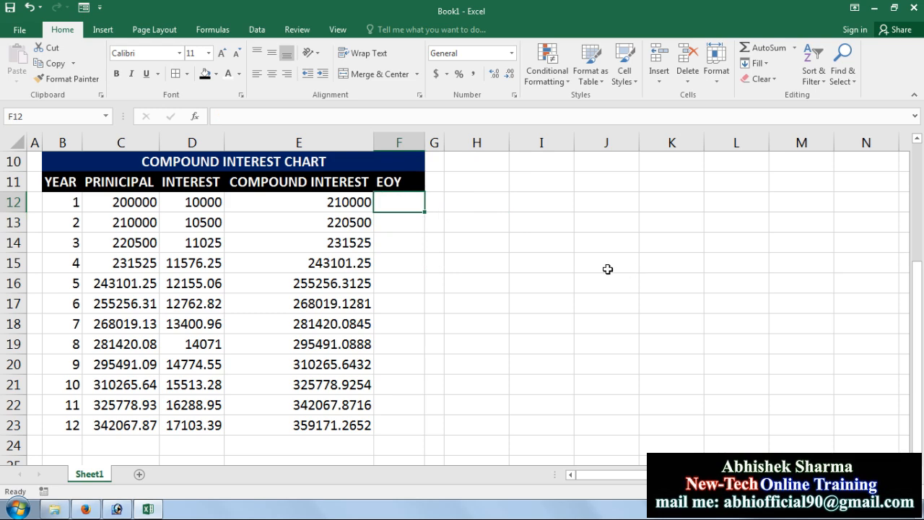
{"action": "type", "text": "1"}
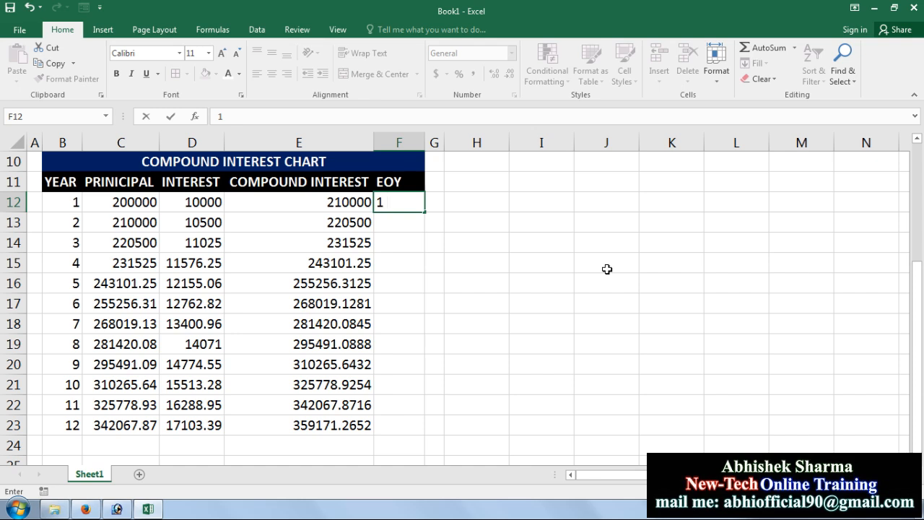
{"action": "type", "text": " YEAR"}
{"action": "key", "text": "Return"}
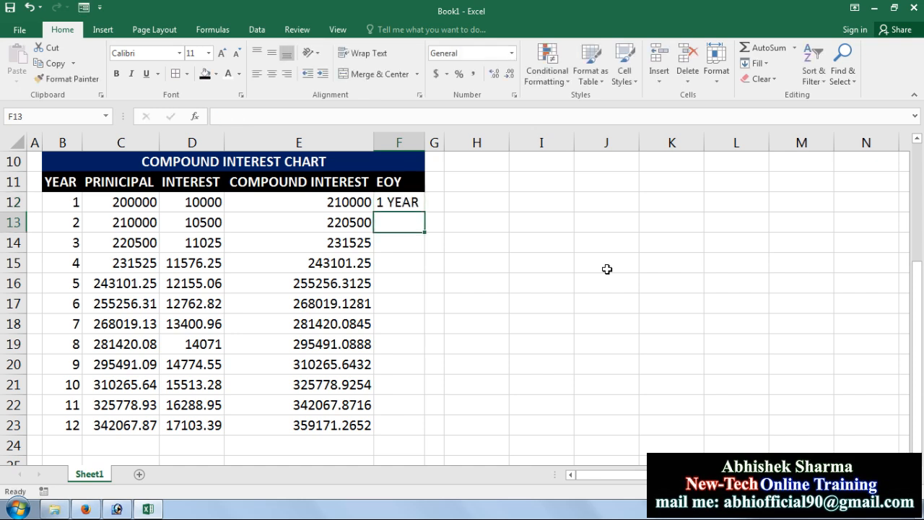
{"action": "type", "text": "2"}
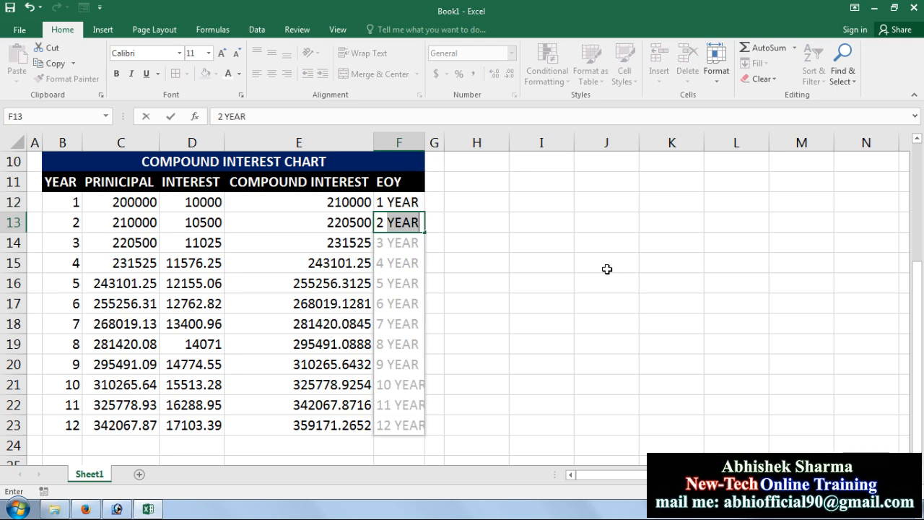
{"action": "key", "text": "Return"}
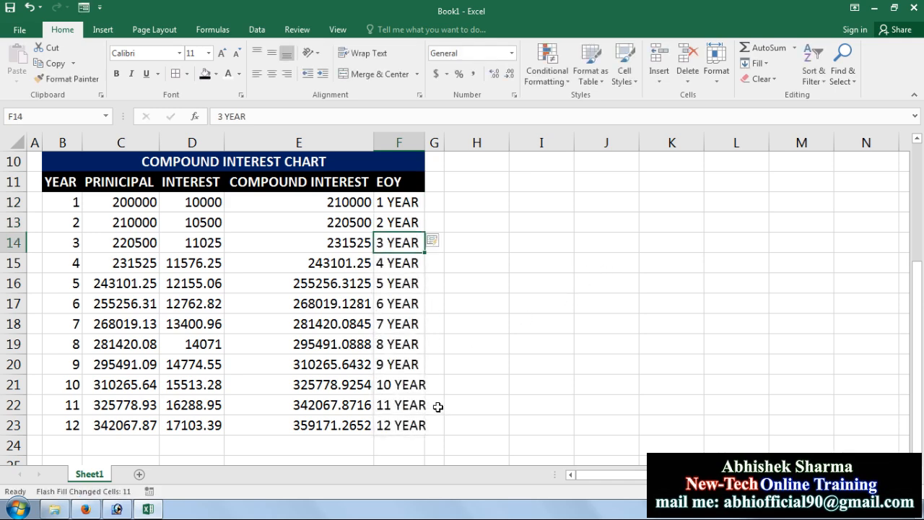
{"action": "double_click", "coordinate": [423, 142]}
- Centre the contents of the compound interest chart in B11:F23 and apply borders to all its cells
{"action": "left_click_drag", "start_coordinate": [407, 425], "coordinate": [62, 179]}
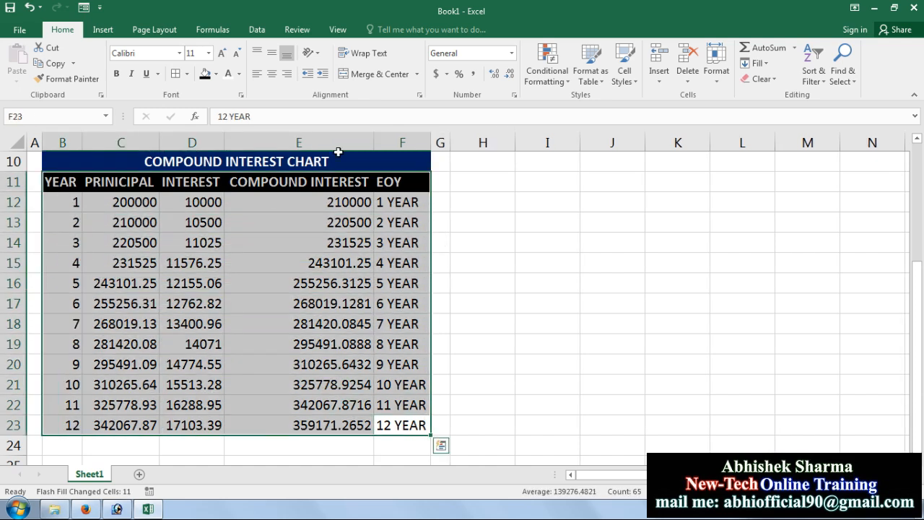
{"action": "left_click", "coordinate": [272, 74]}
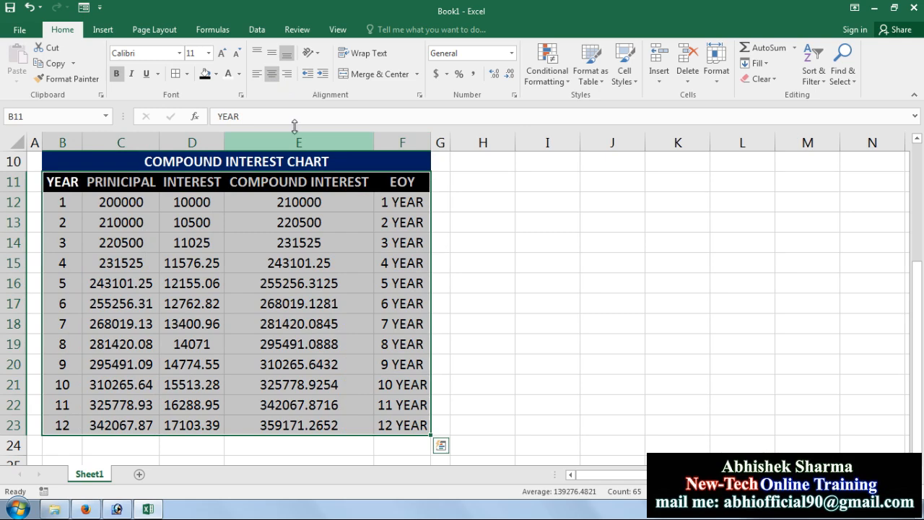
{"action": "left_click", "coordinate": [511, 315]}
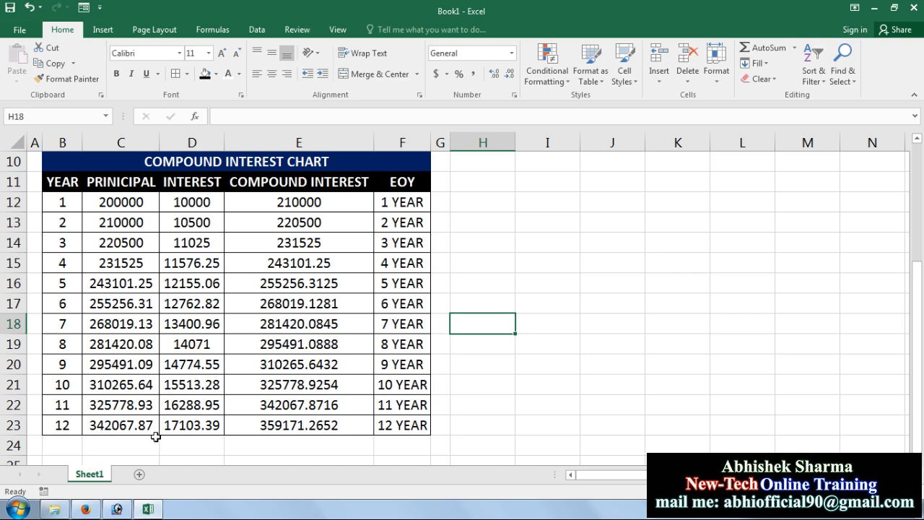
{"action": "scroll", "coordinate": [553, 370], "scroll_direction": "up", "scroll_amount": 3}
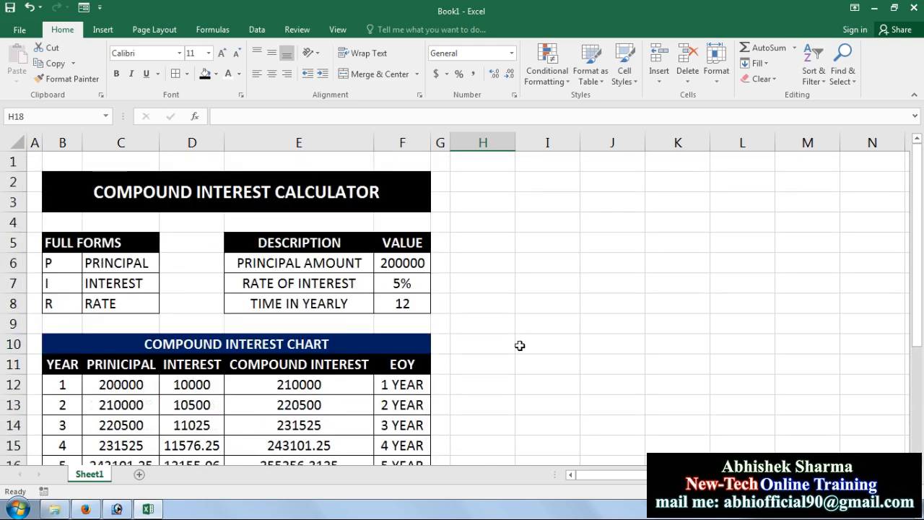
{"action": "scroll", "coordinate": [494, 337], "scroll_direction": "down", "scroll_amount": 3}
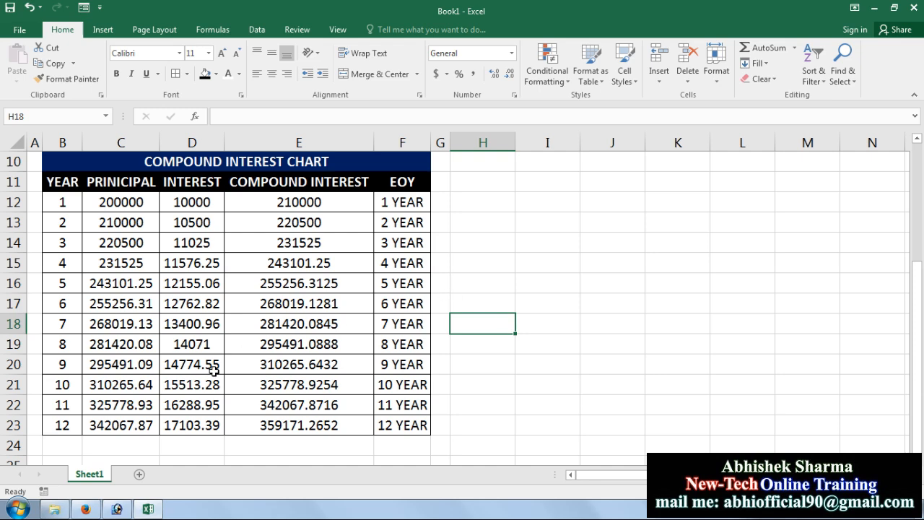
{"action": "scroll", "coordinate": [179, 404], "scroll_direction": "up", "scroll_amount": 3}
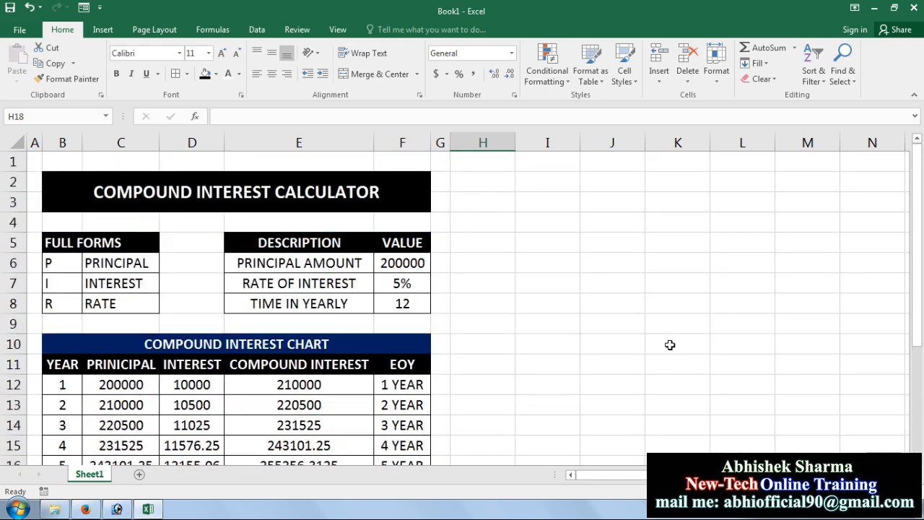
{"action": "right_click", "coordinate": [808, 510]}
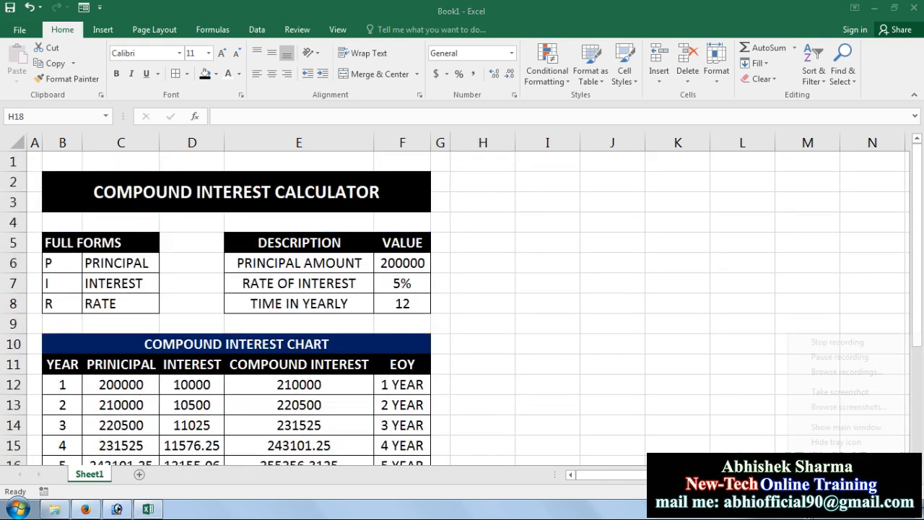